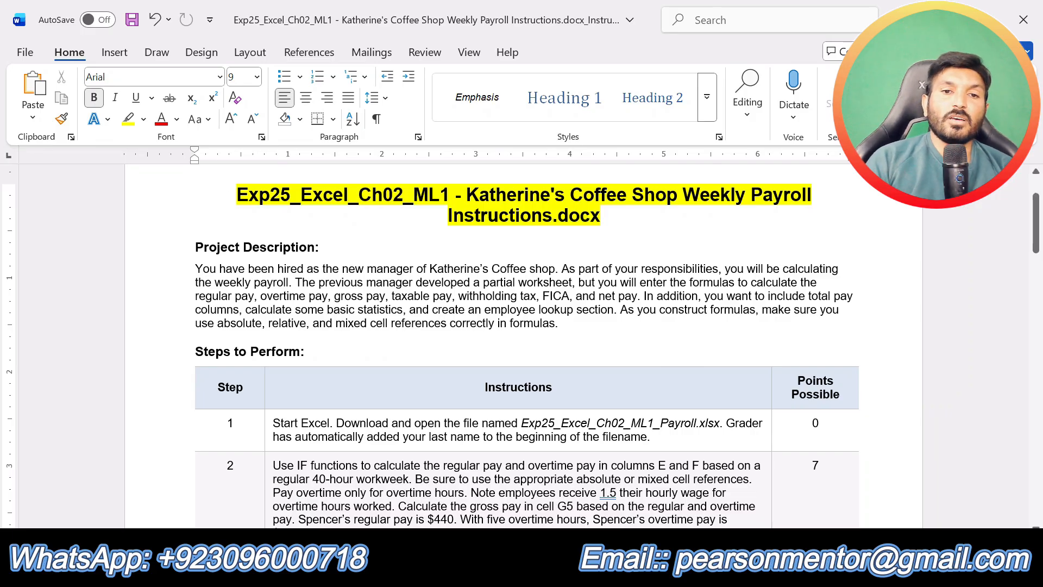
Highlight the Project Description heading in yellow and select the description paragraph below it.
triple_click(333, 245)
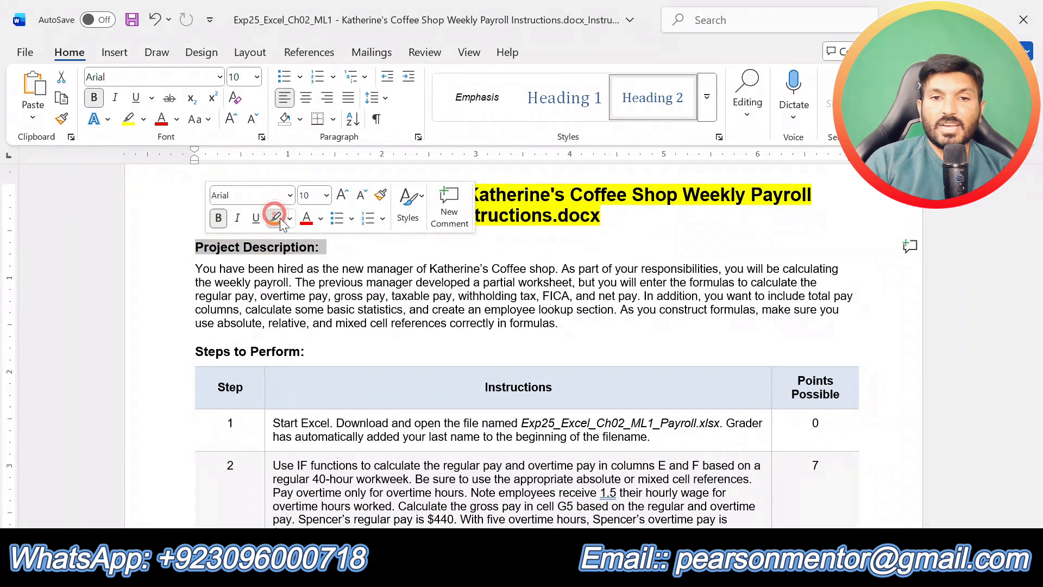
left_click(275, 217)
left_click_drag(565, 324, 195, 267)
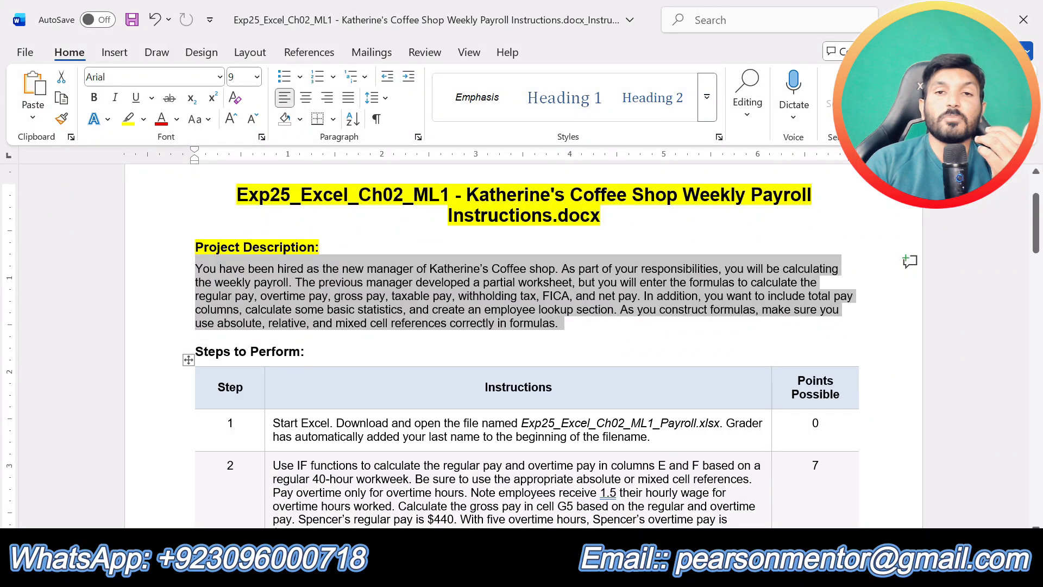
scroll(533, 405, "down", 5)
scroll(532, 405, "up", 7)
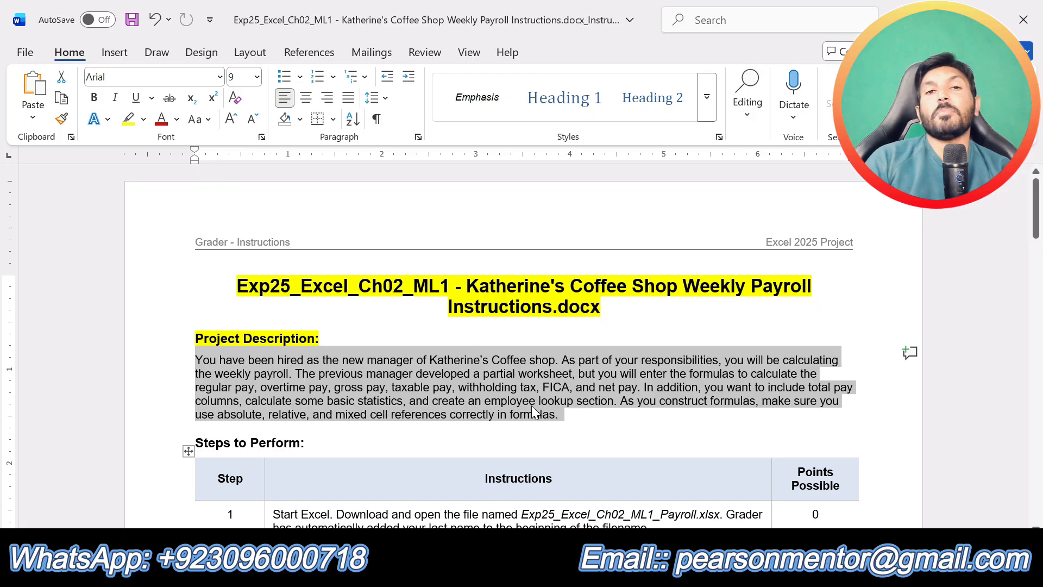
Highlight the Steps to Perform heading in yellow.
left_click(443, 425)
left_click(308, 444)
left_click_drag(308, 444, 195, 444)
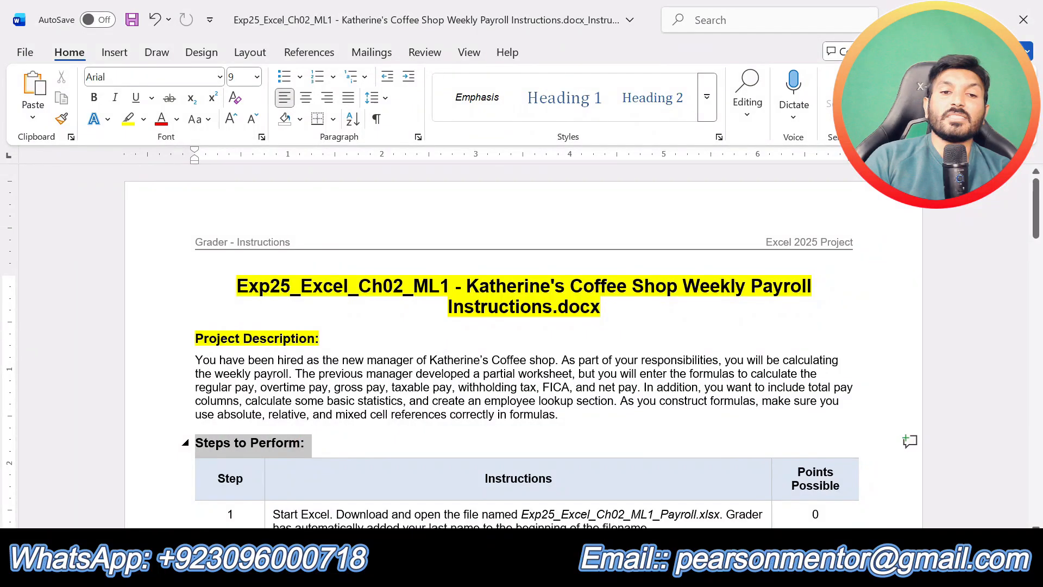
left_click(274, 418)
left_click(375, 439)
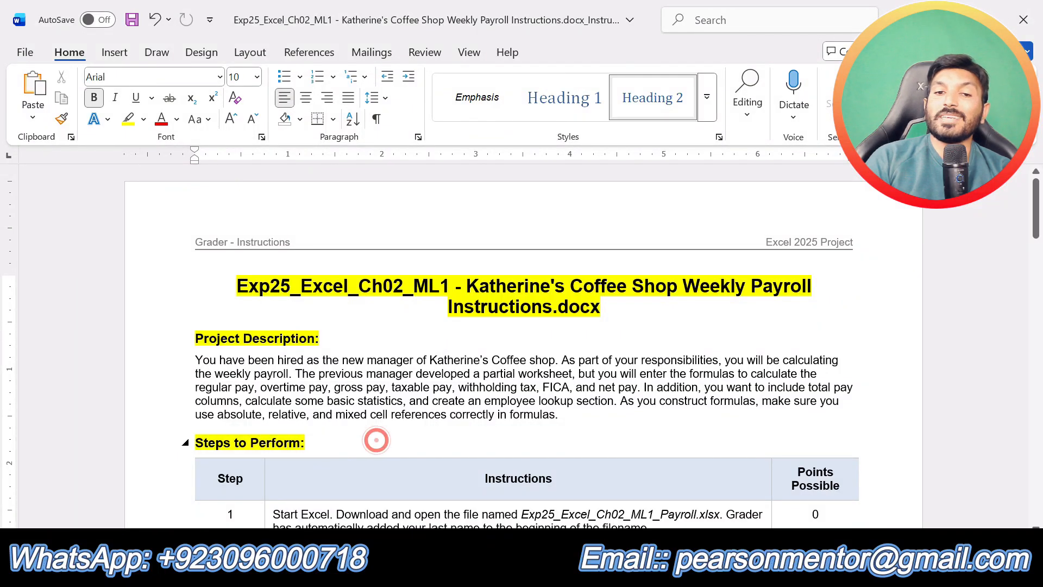
Skim the numbered instructions in the Steps to Perform table.
scroll(381, 440, "down", 12)
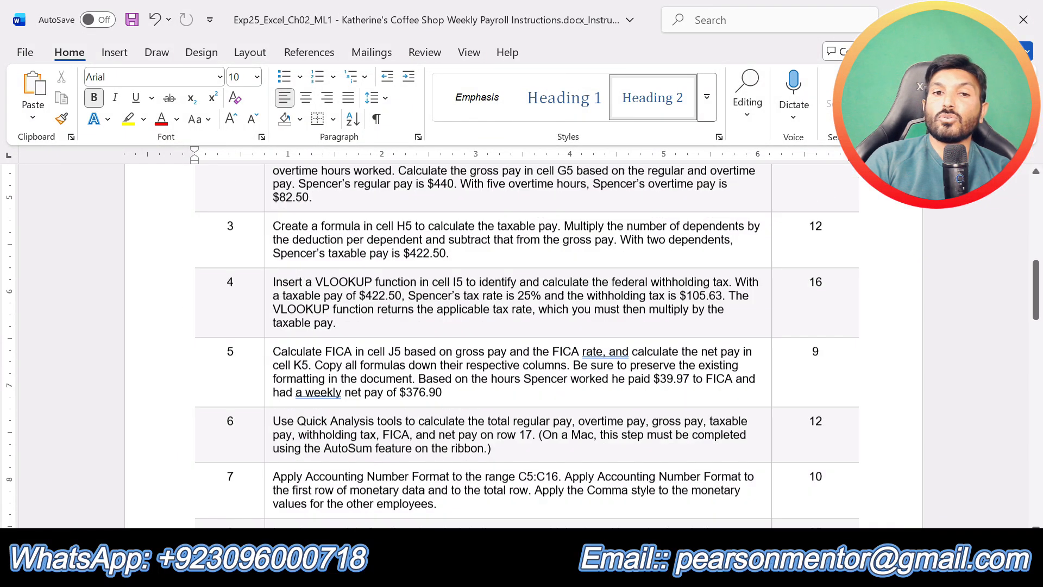
scroll(381, 440, "up", 12)
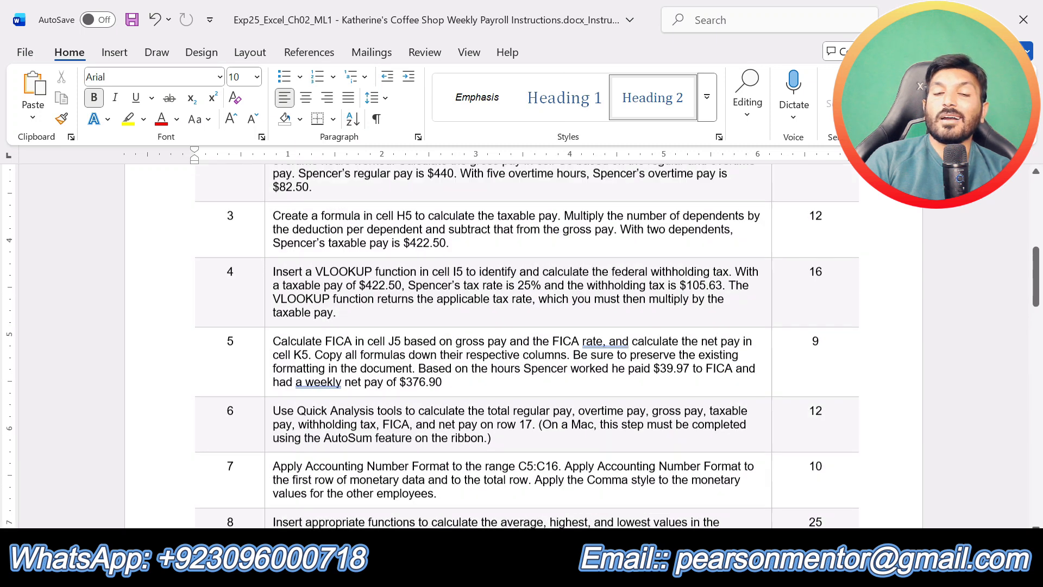
scroll(521, 345, "down", 1)
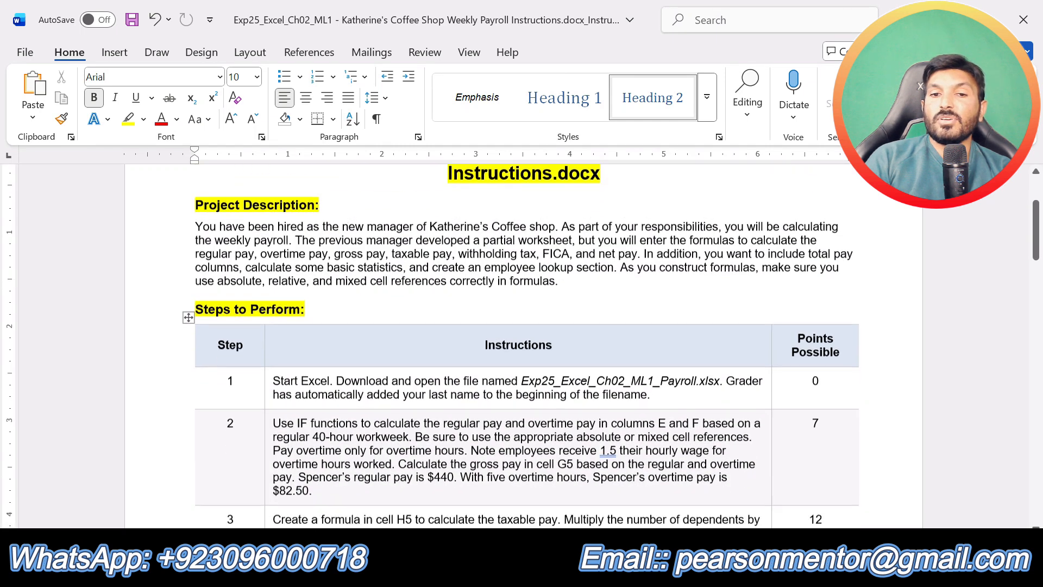
scroll(522, 345, "down", 1)
scroll(522, 346, "up", 3)
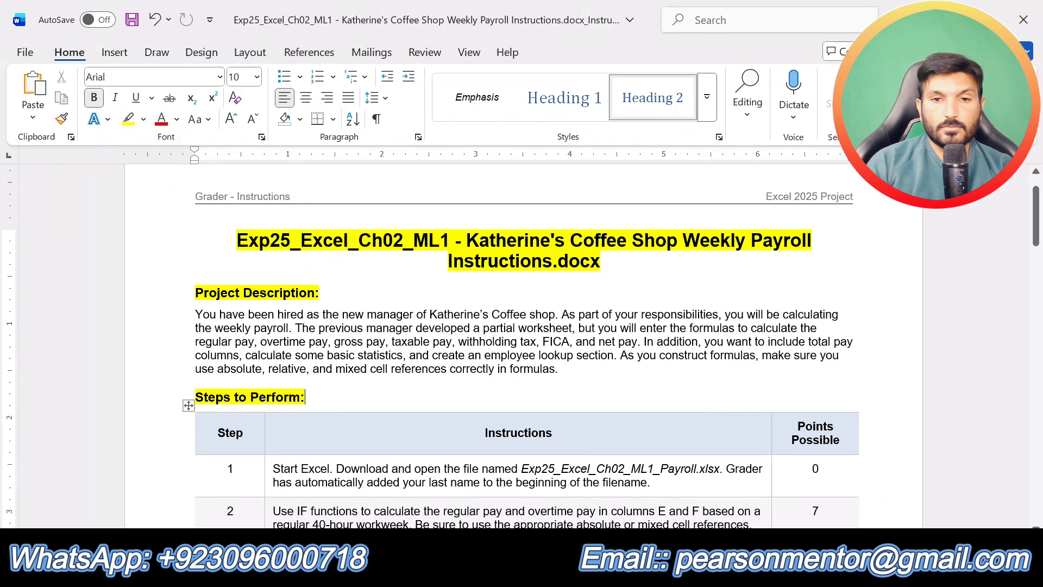
Highlight the step 1 instructions in yellow and switch to the payroll workbook in Excel.
scroll(658, 390, "down", 3)
left_click_drag(659, 390, 273, 377)
left_click(357, 428)
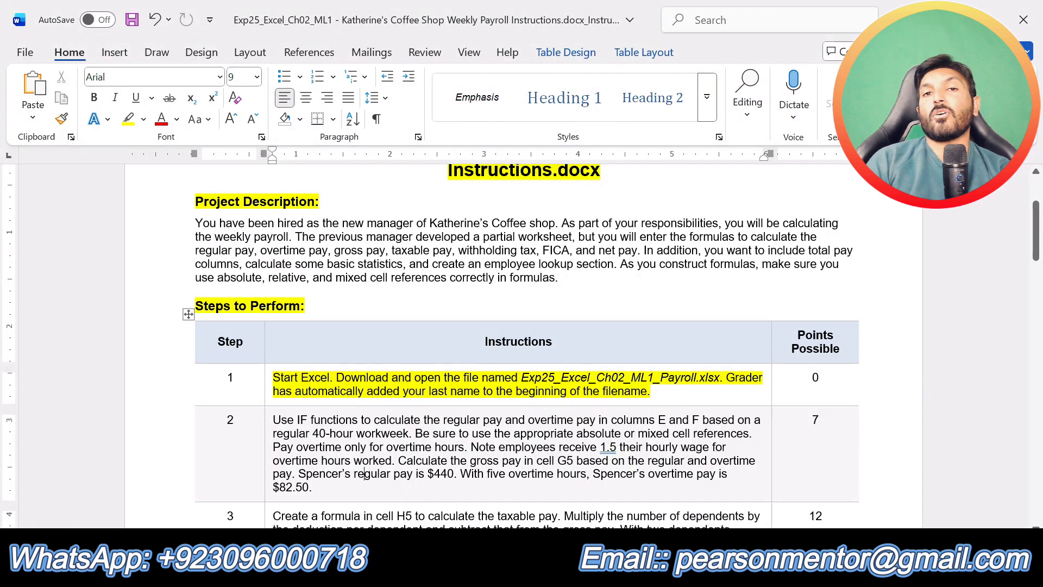
key("alt+Tab")
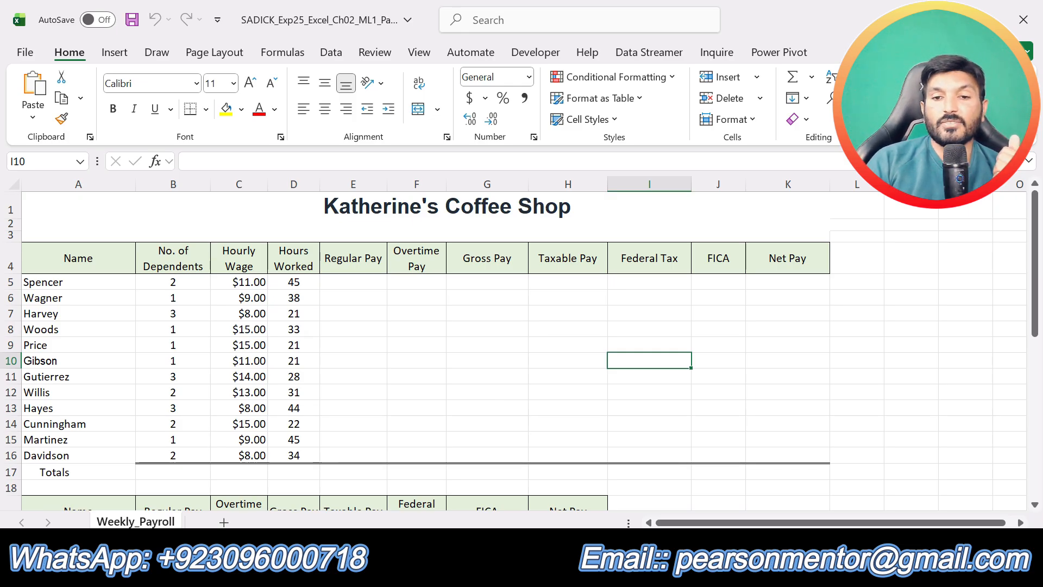
Return to the Word instructions, undo the step 1 highlight, and highlight the step 2 instructions in yellow.
left_click(570, 568)
key("ctrl+z")
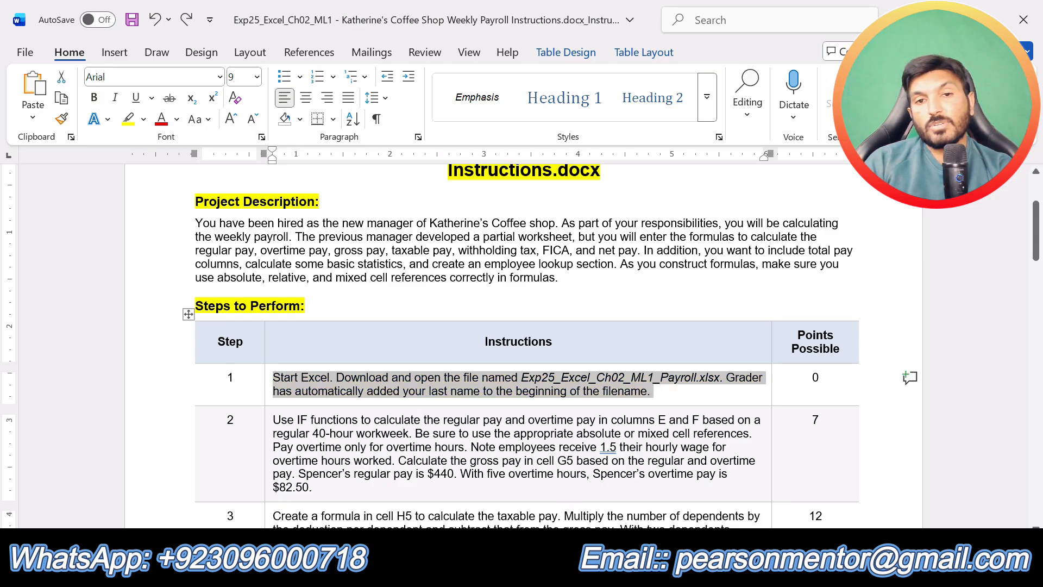
left_click_drag(344, 483, 274, 420)
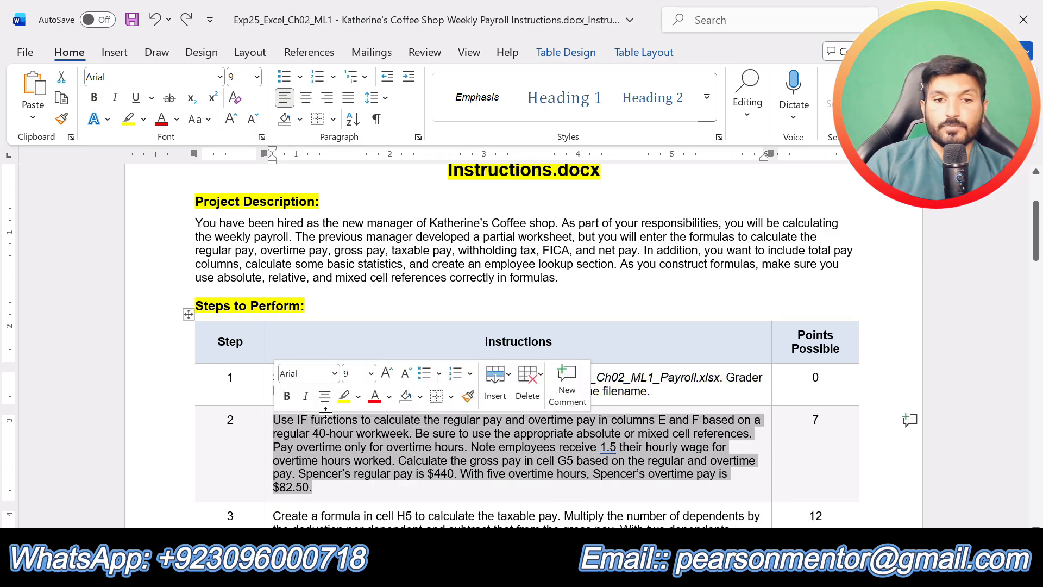
left_click(345, 395)
left_click(361, 447)
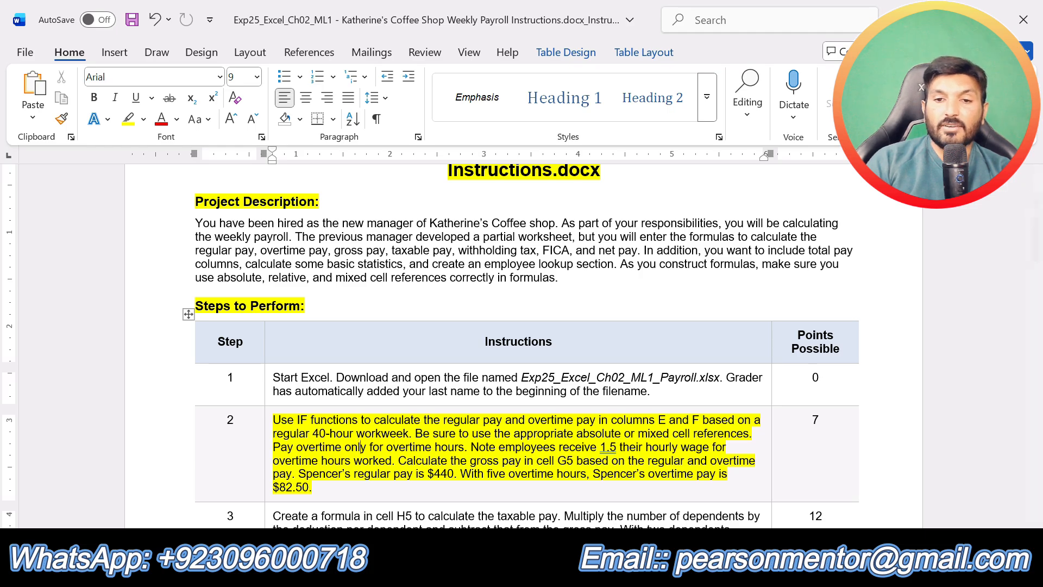
Compare the step 2 instructions in Word with the Regular Pay, Overtime Pay and Base Work Hours cells of the Excel payroll sheet.
key("alt+Tab")
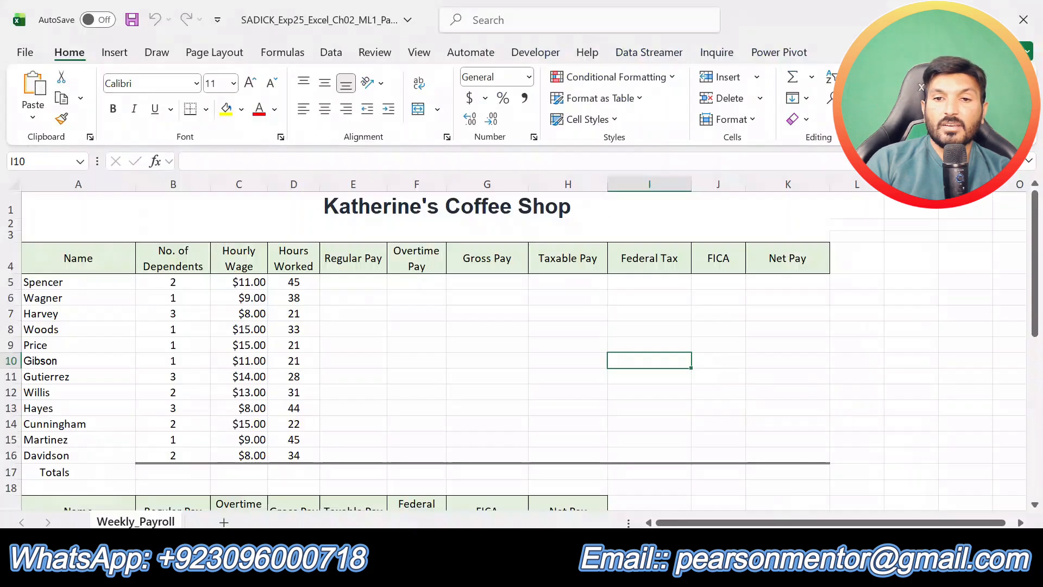
left_click(353, 285)
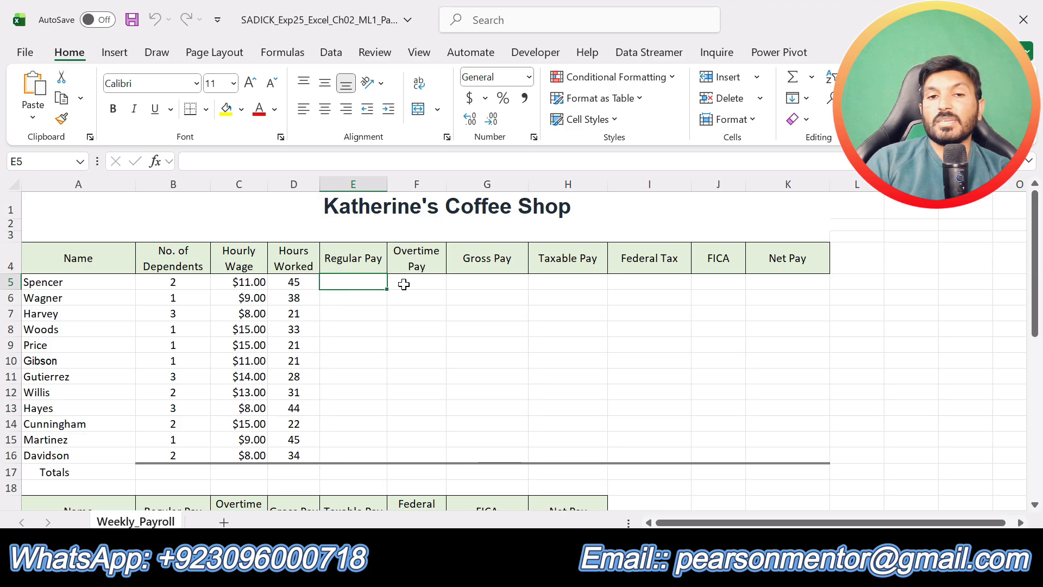
left_click(419, 282)
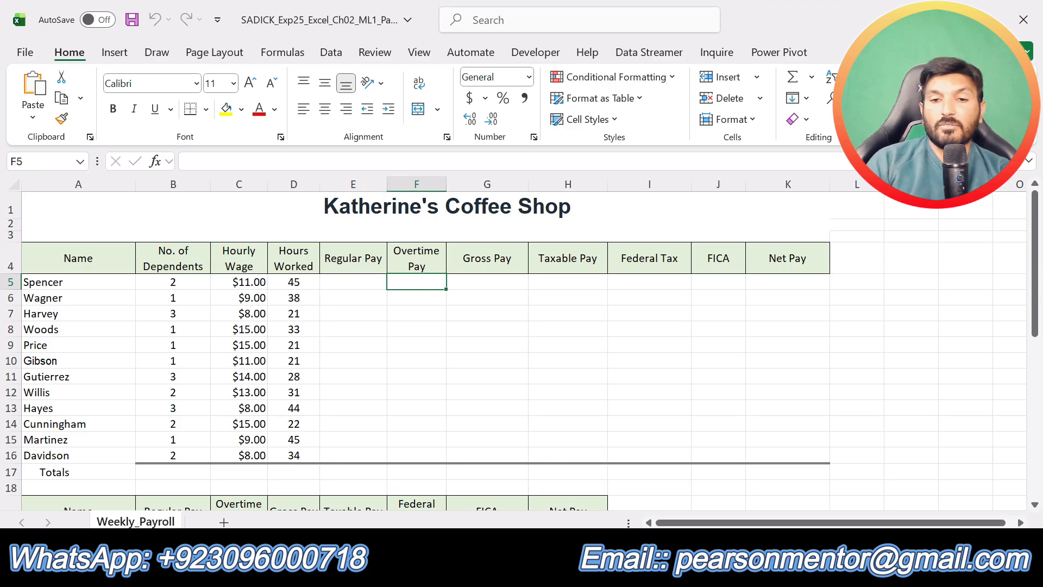
key("alt+Tab")
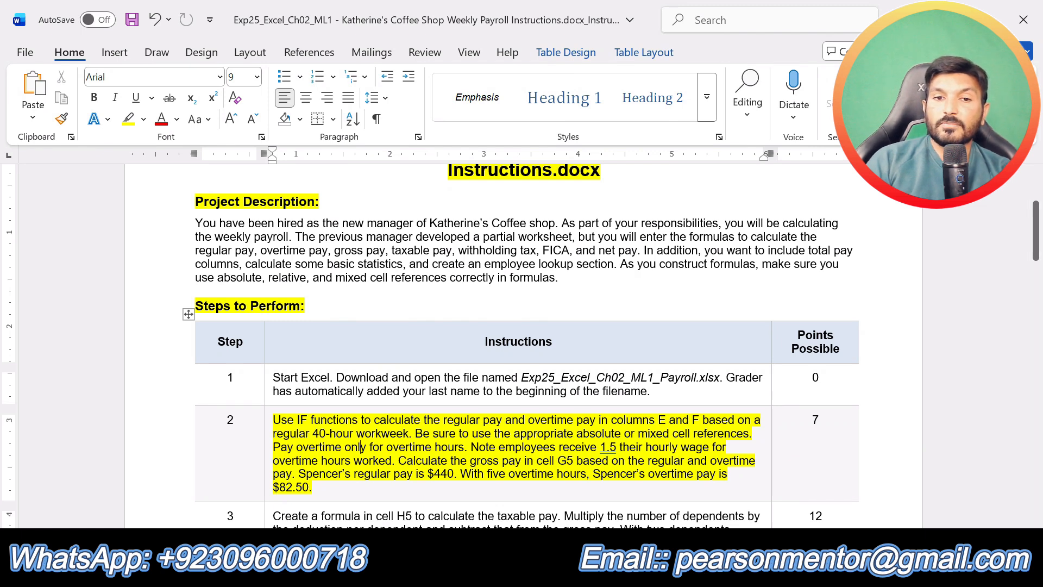
key("alt+Tab")
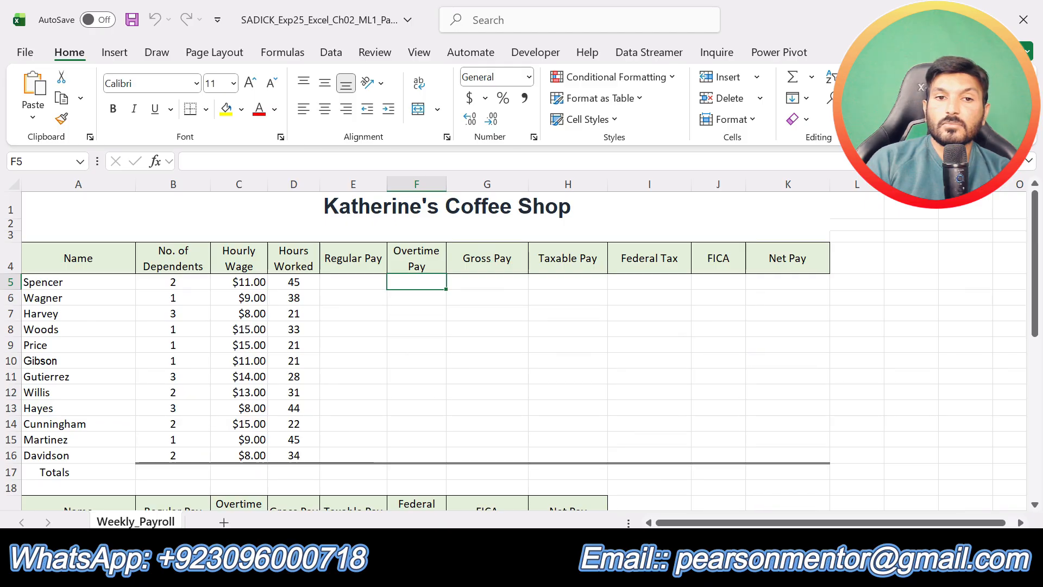
scroll(548, 462, "down", 4)
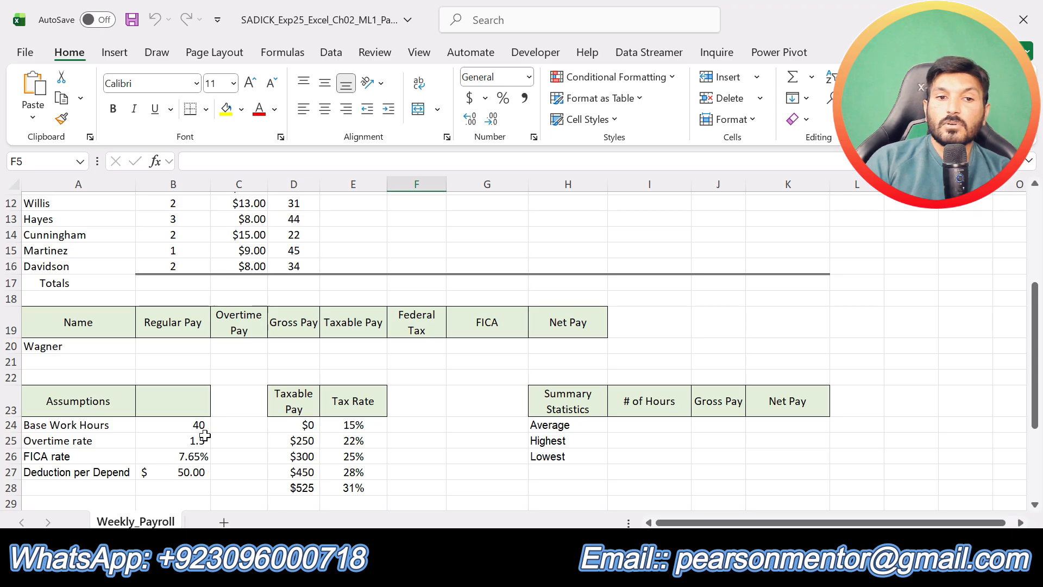
left_click(186, 422)
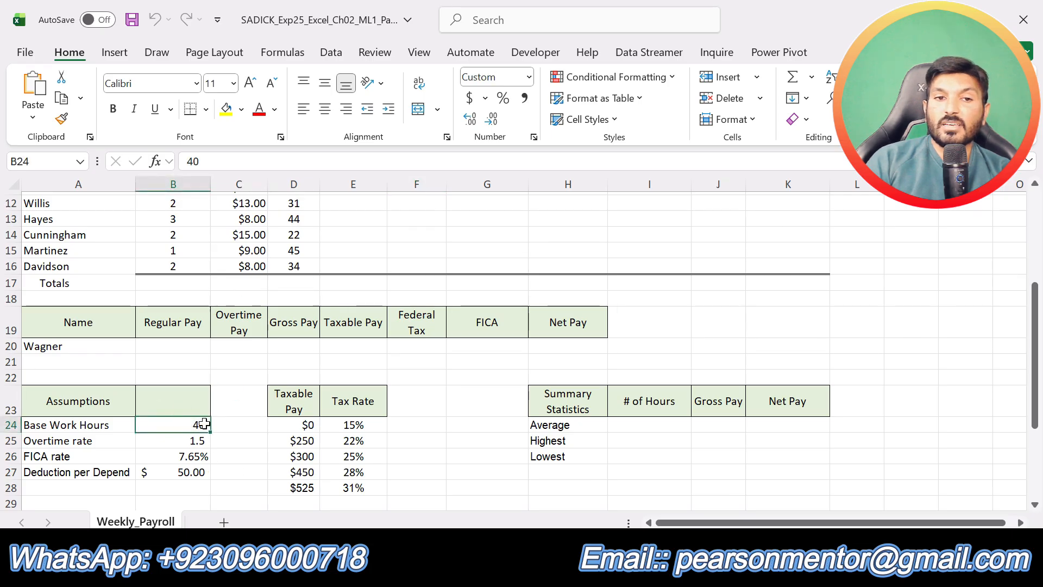
key("alt+Tab")
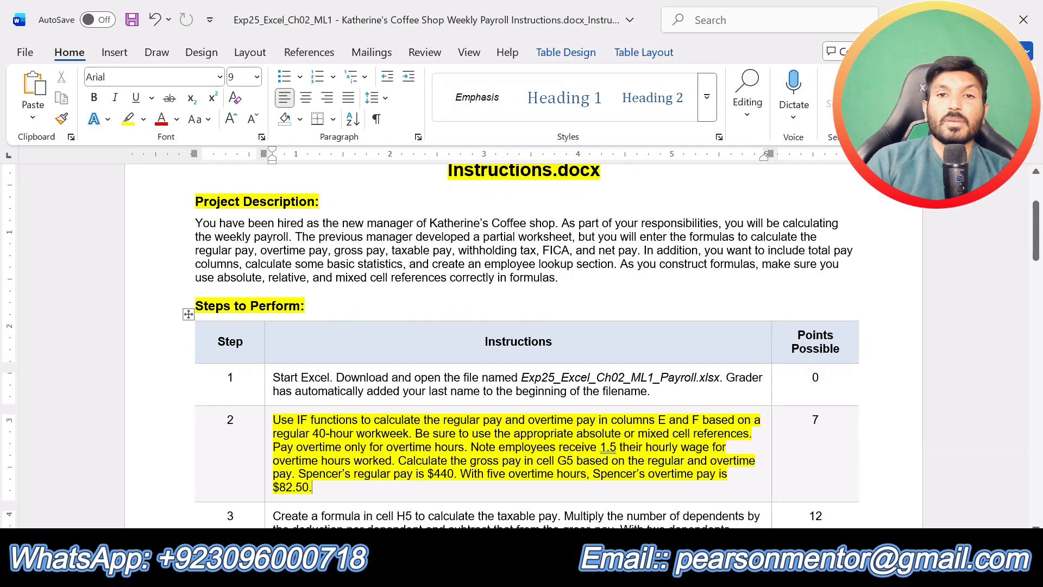
left_click(369, 492)
scroll(521, 347, "down", 3)
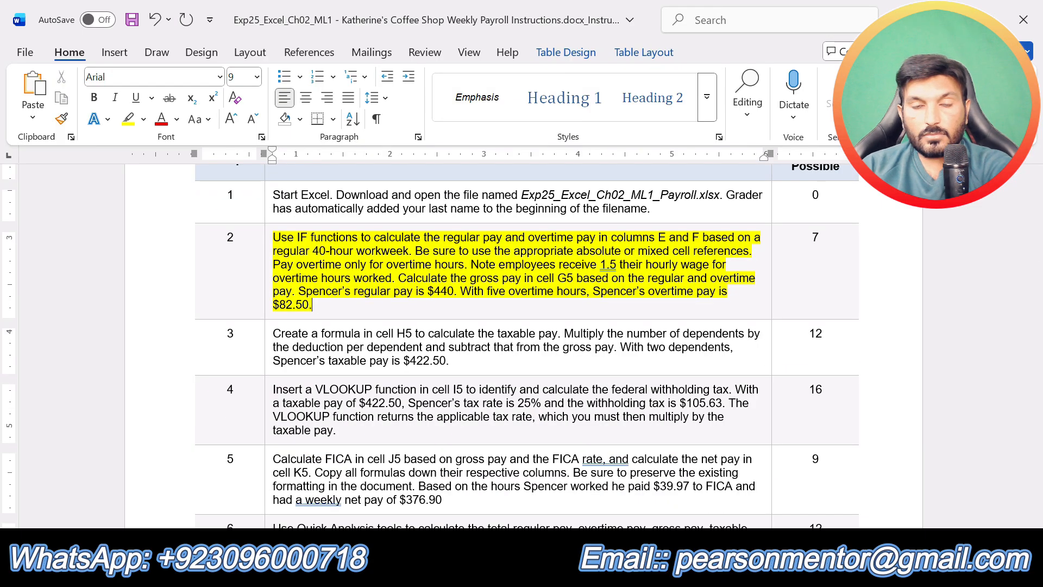
In Excel, start an IF function in Regular Pay cell E5 and open its function arguments.
key("alt+Tab")
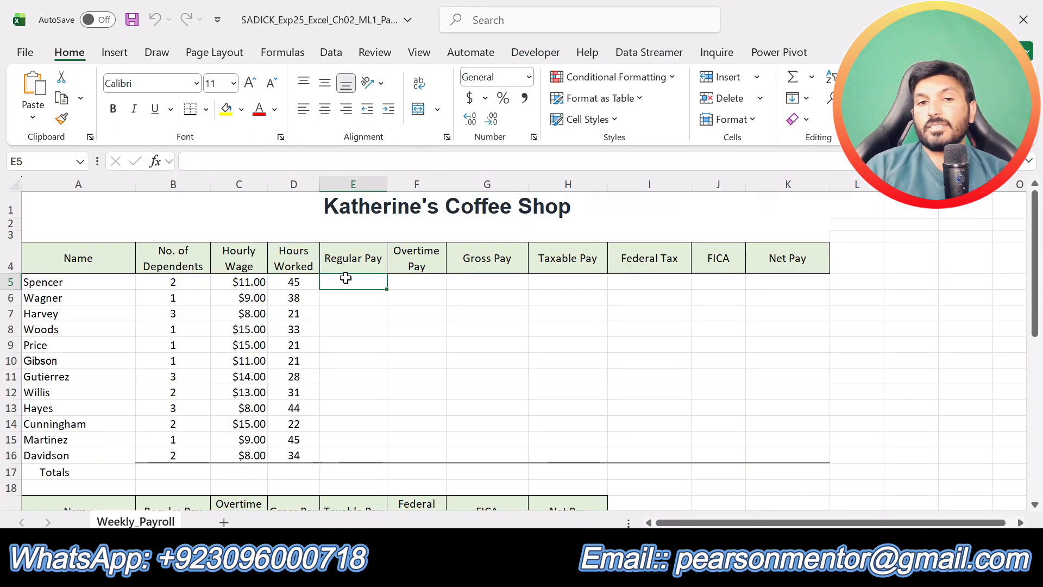
type("=if")
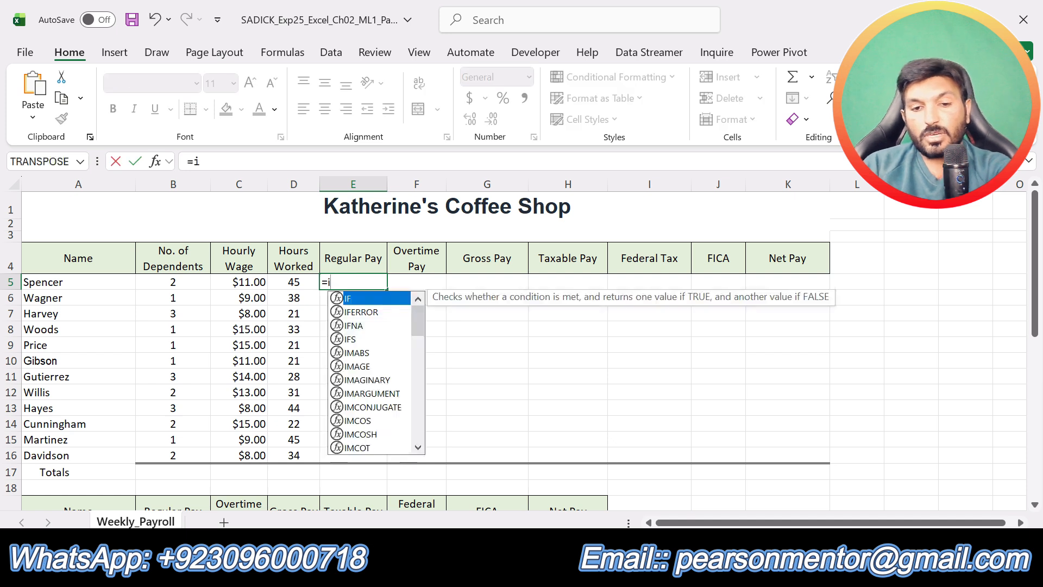
double_click(360, 299)
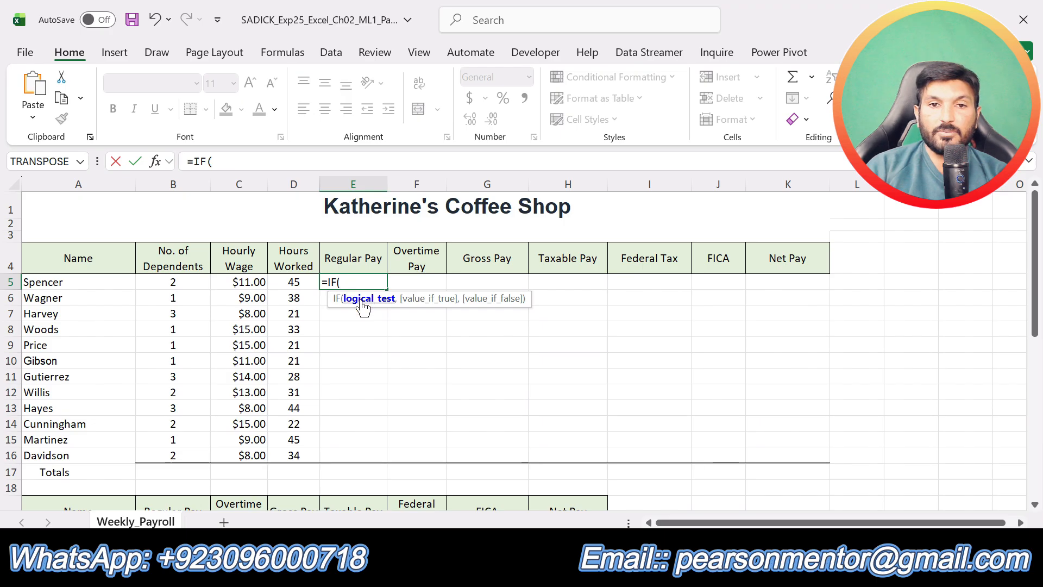
left_click(154, 162)
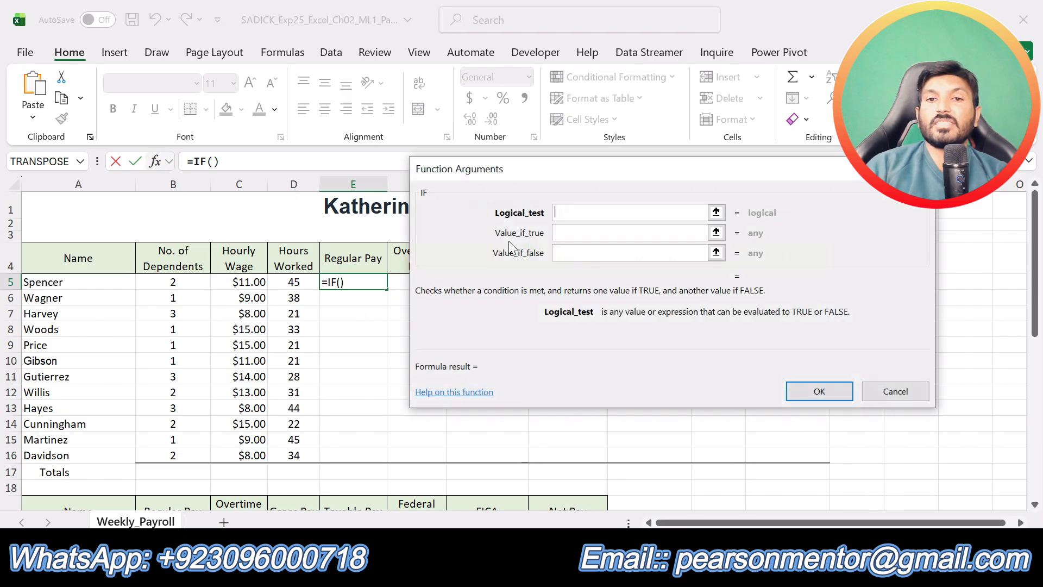
left_click_drag(627, 176, 654, 230)
left_click(656, 267)
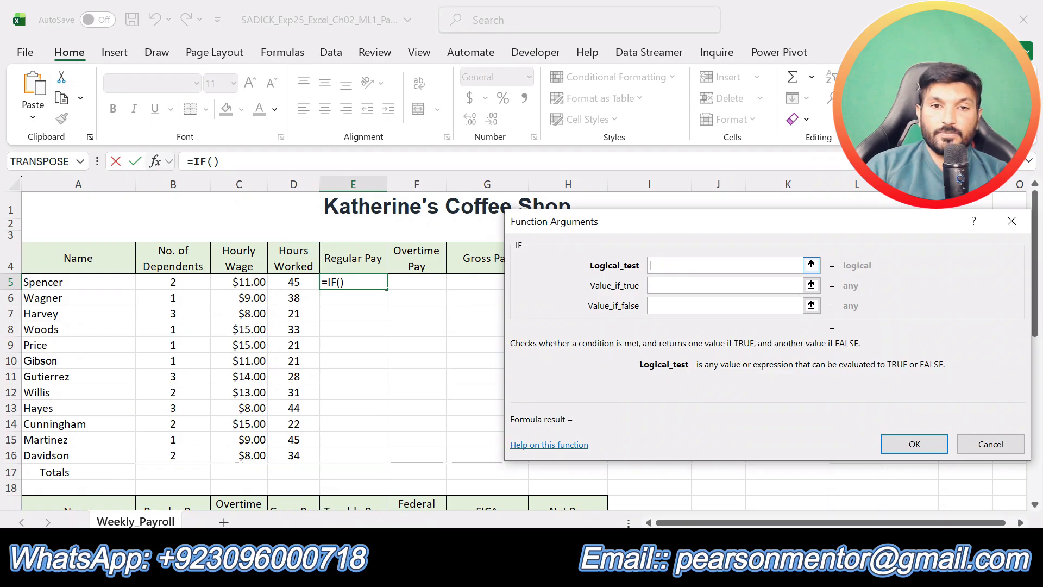
Set the IF function's logical test to D5<=$B$24, comparing hours worked with an absolute reference to base work hours.
left_click(295, 282)
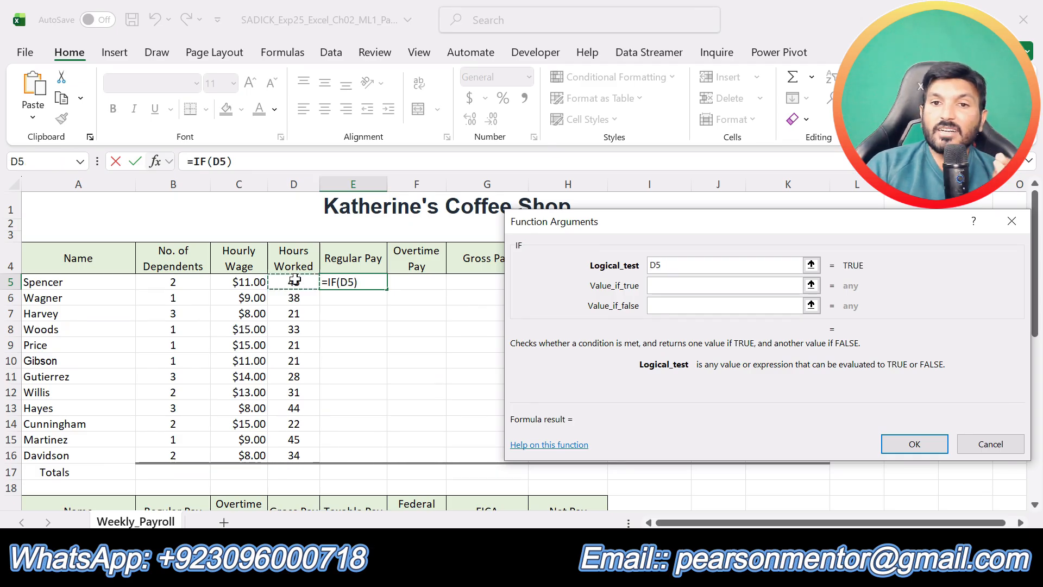
type("<=")
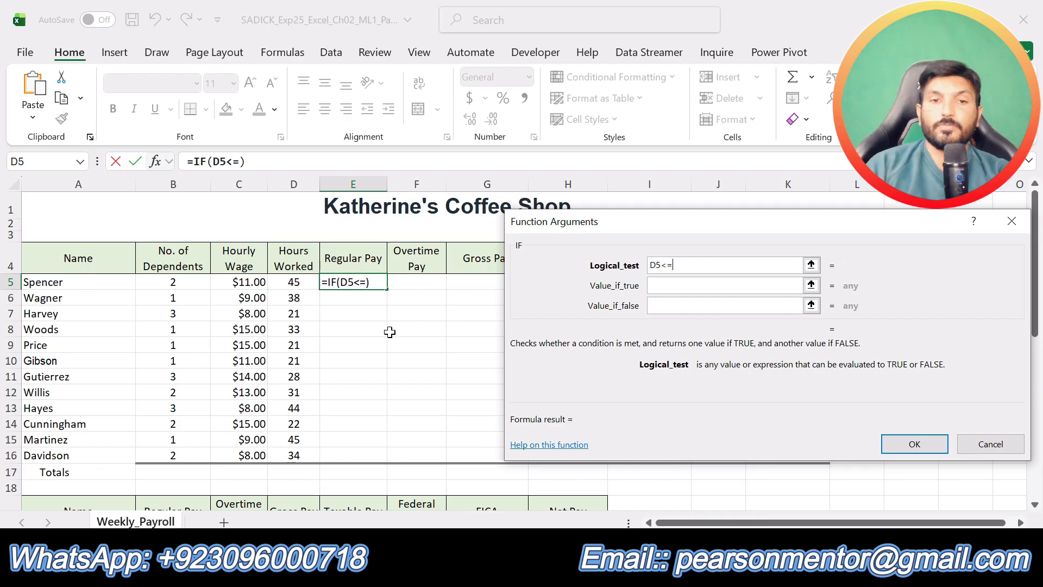
scroll(325, 366, "down", 1)
scroll(239, 401, "down", 2)
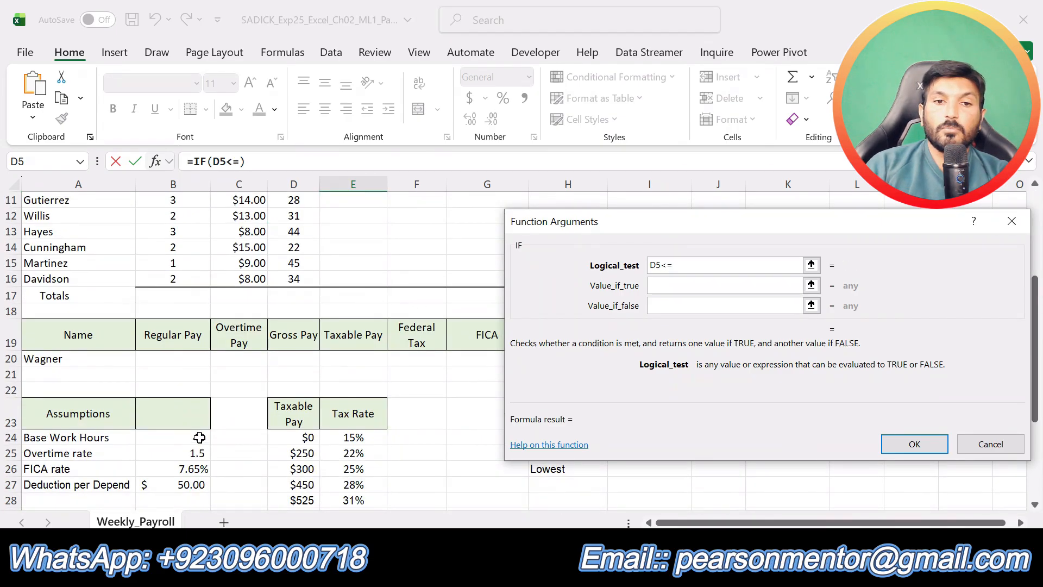
left_click(195, 439)
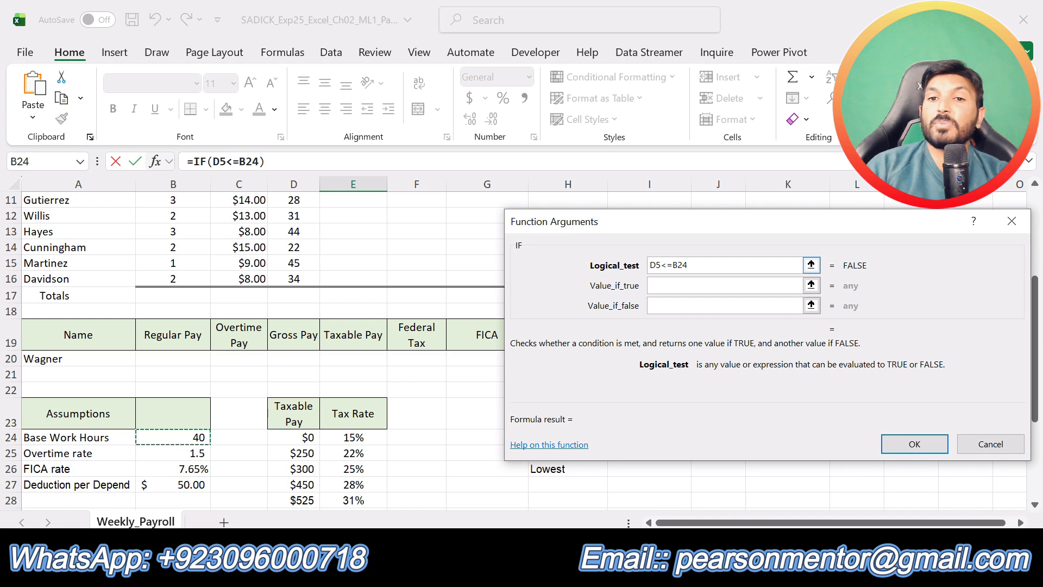
left_click(673, 265)
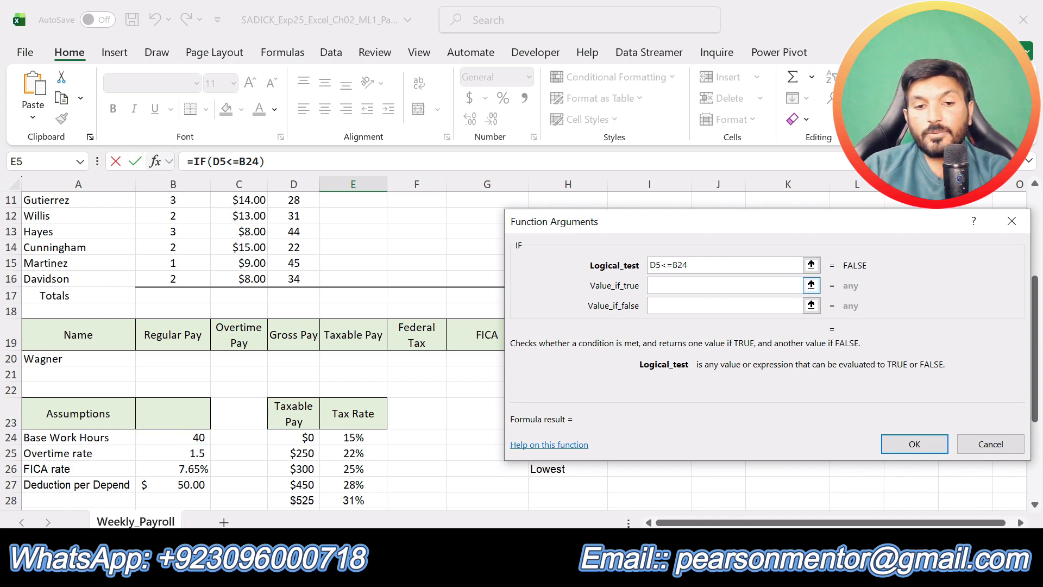
type("$")
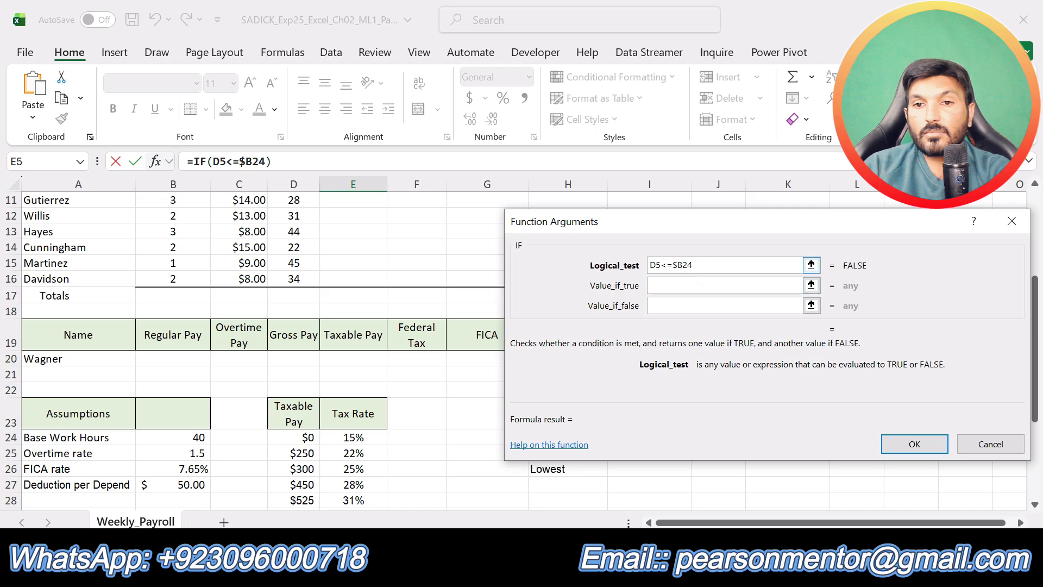
left_click(682, 264)
type("$")
left_click(677, 284)
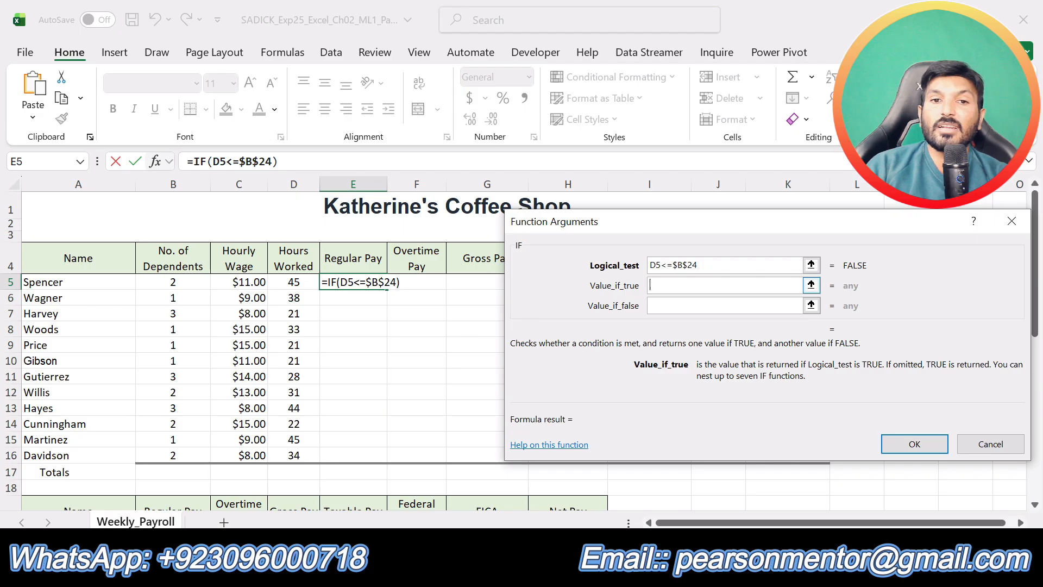
Compare the Hours Worked and Hourly Wage columns with the Base Work Hours assumption before filling in the remaining IF arguments.
scroll(294, 348, "down", 2)
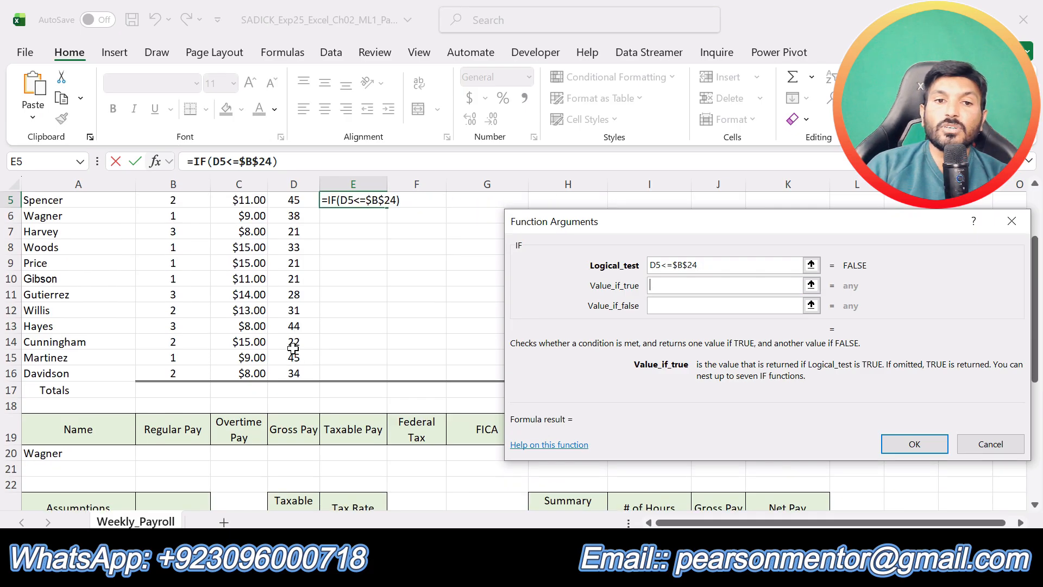
scroll(293, 348, "up", 2)
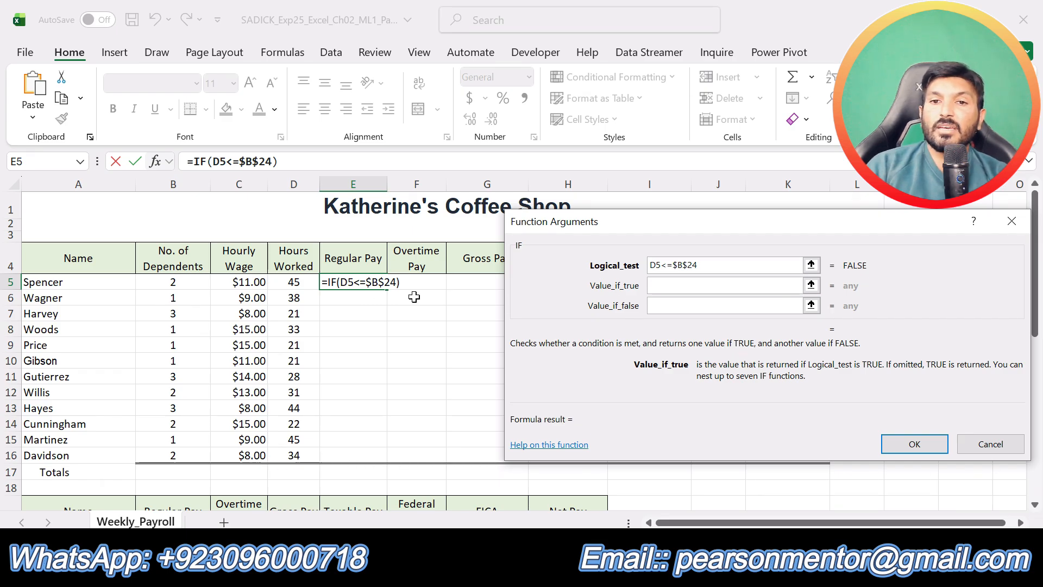
scroll(393, 304, "down", 2)
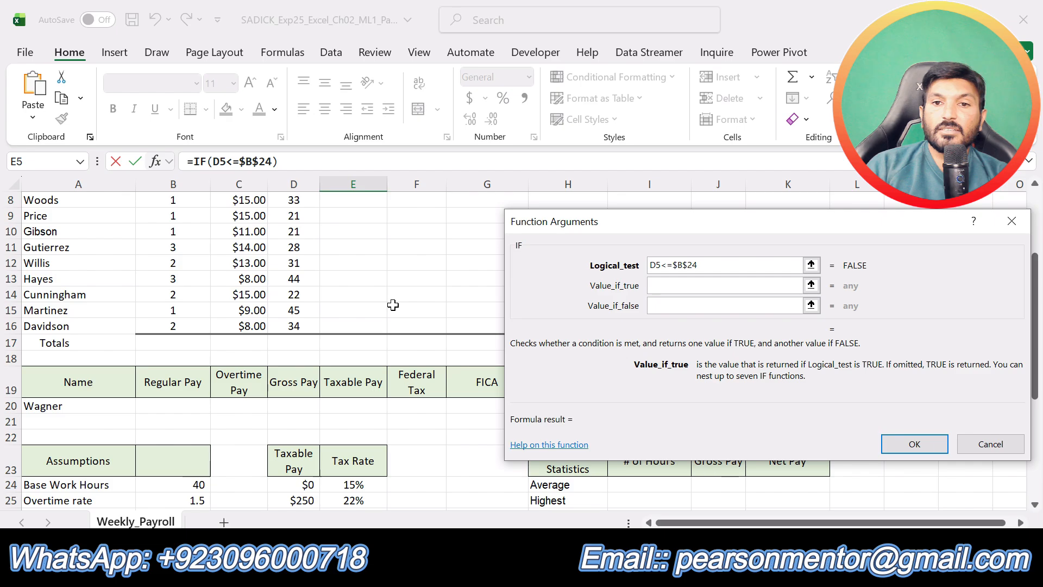
scroll(393, 305, "up", 2)
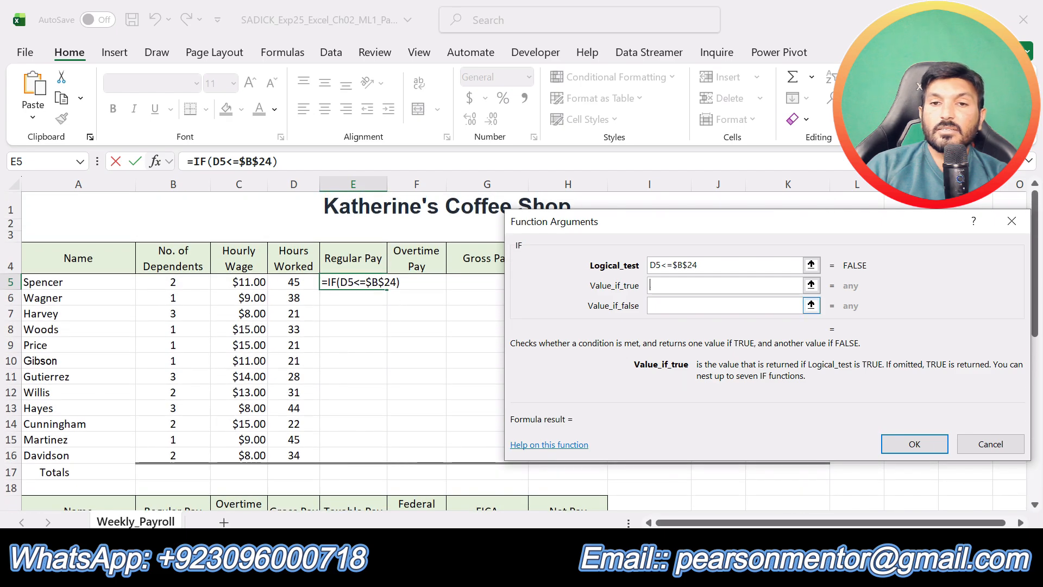
type("]")
left_click_drag(536, 315, 542, 330)
key("BackSpace")
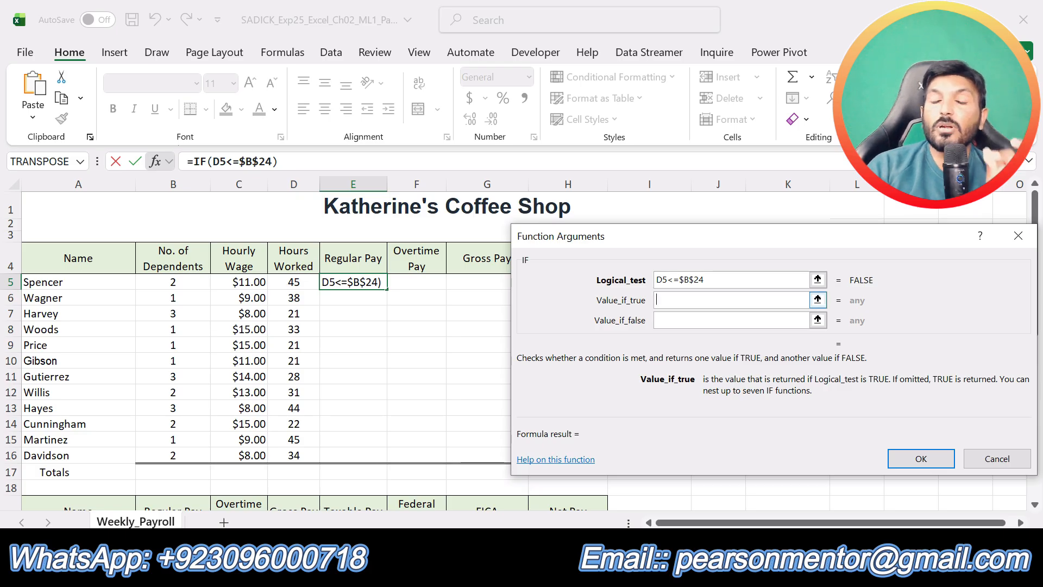
scroll(209, 454, "down", 2)
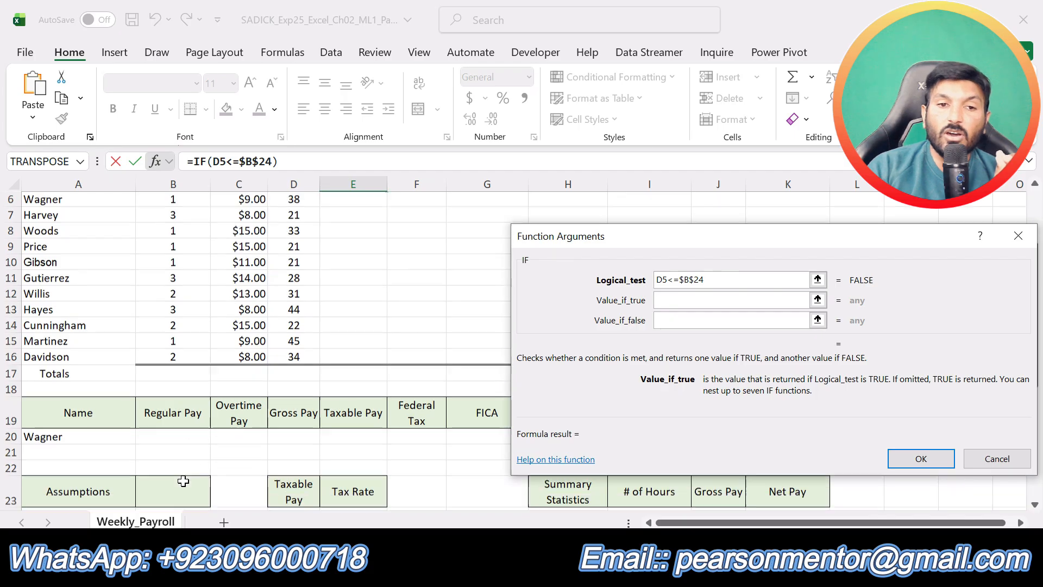
scroll(183, 481, "down", 2)
scroll(627, 368, "up", 3)
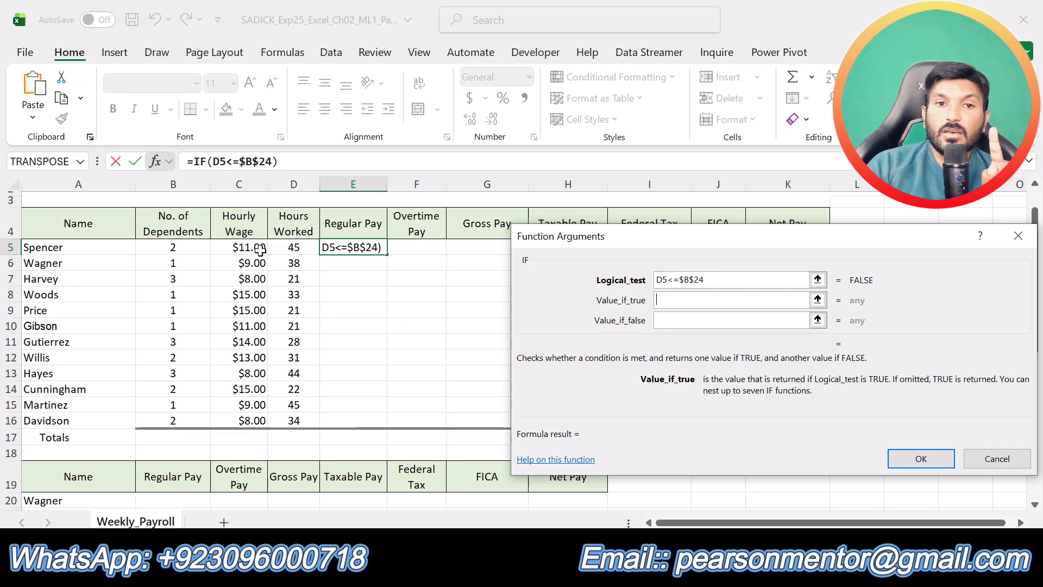
Set the IF function's value if true to D5*C5, multiplying hours worked by hourly wage.
left_click(293, 250)
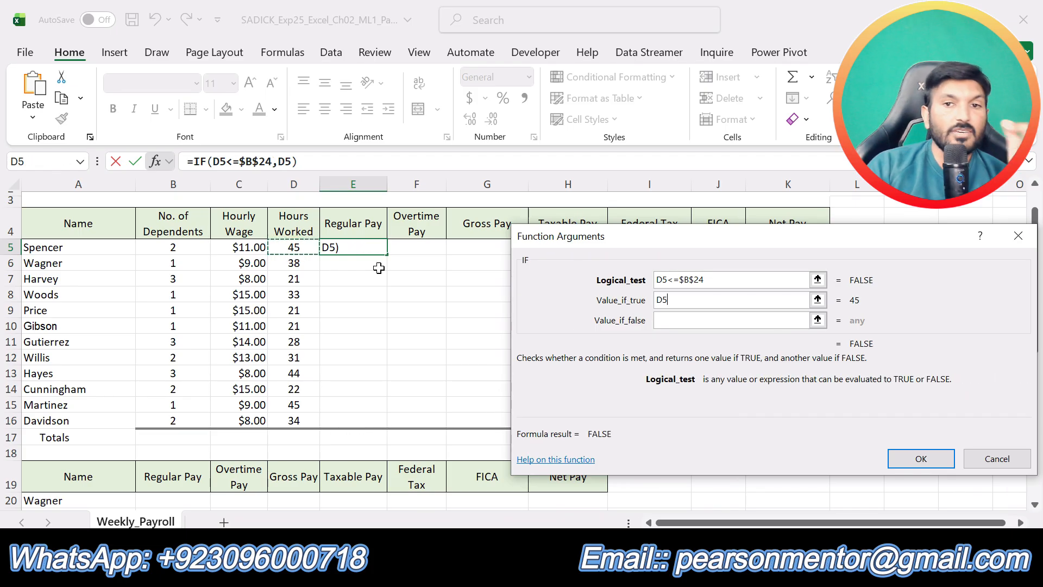
type("*")
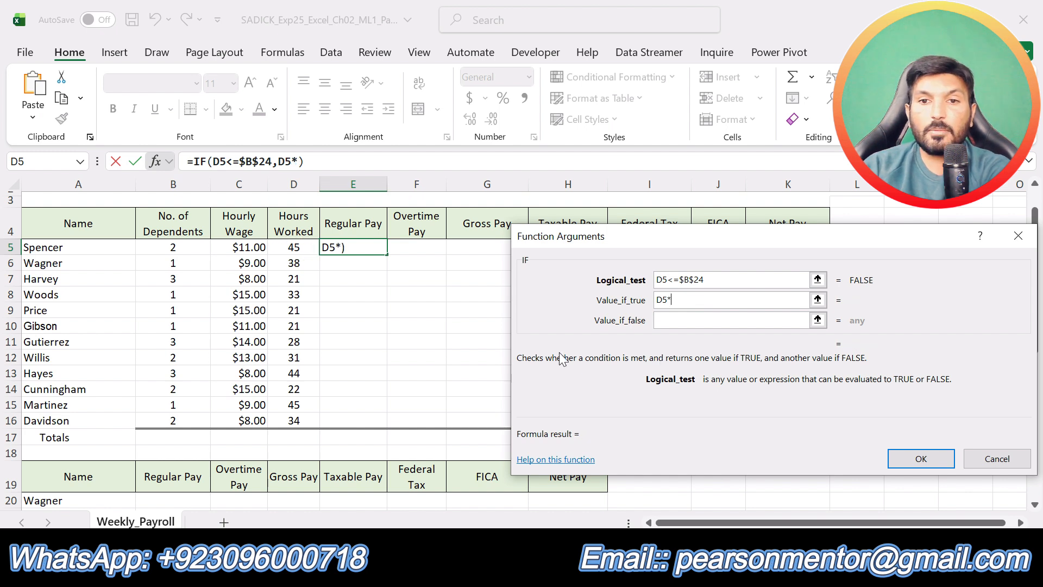
left_click(251, 248)
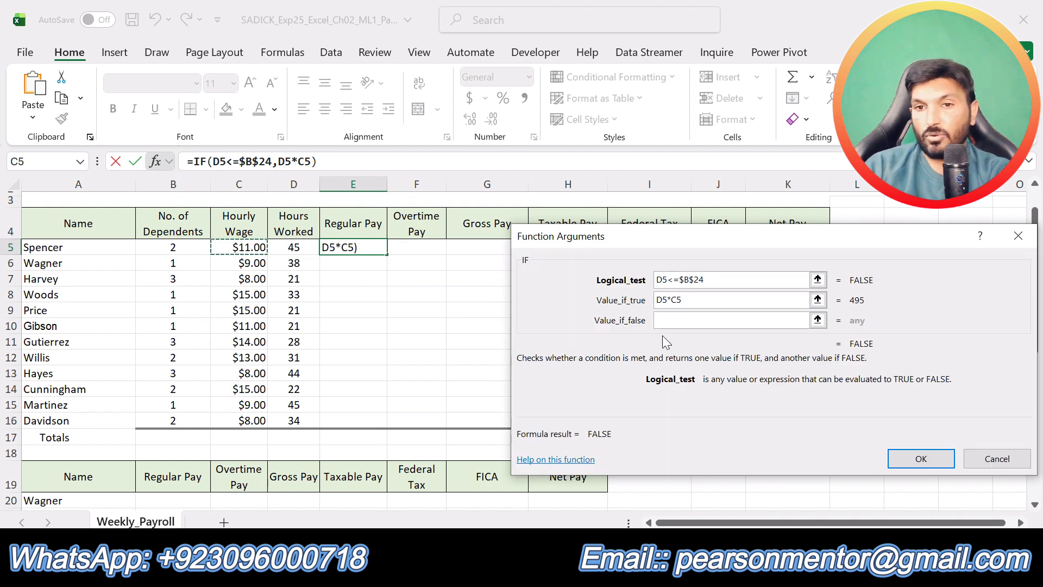
Set the value if false to C5*$B$24 with an absolute reference to base work hours, and confirm the Regular Pay formula.
left_click(681, 320)
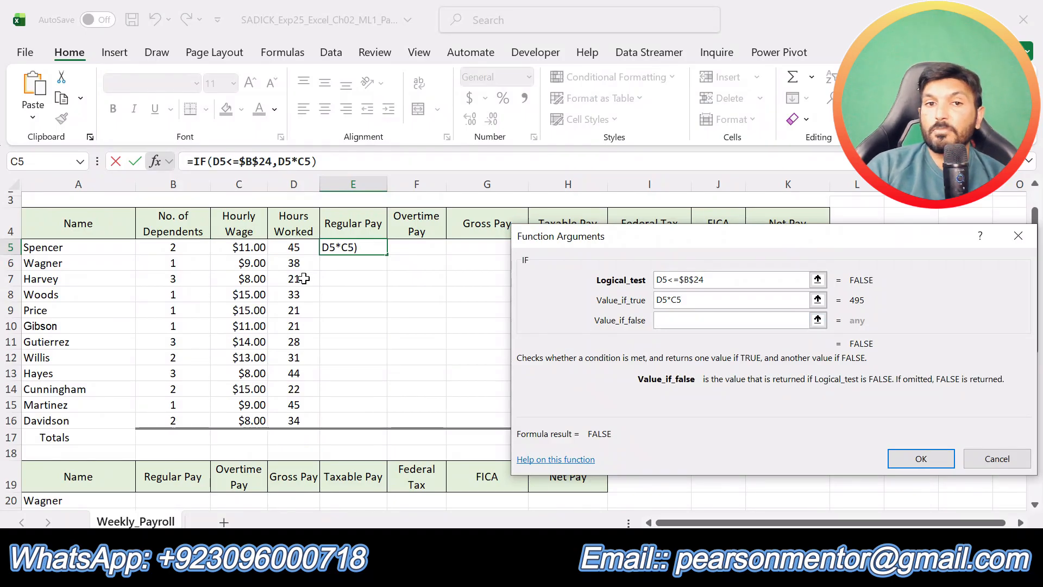
left_click(247, 250)
type("*")
scroll(217, 451, "down", 3)
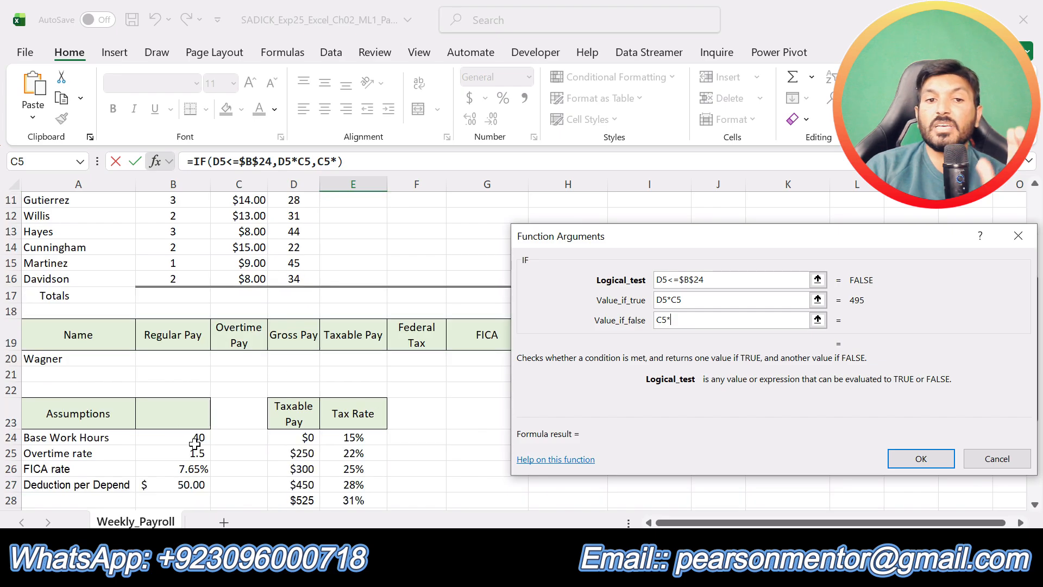
left_click(197, 438)
scroll(635, 405, "up", 4)
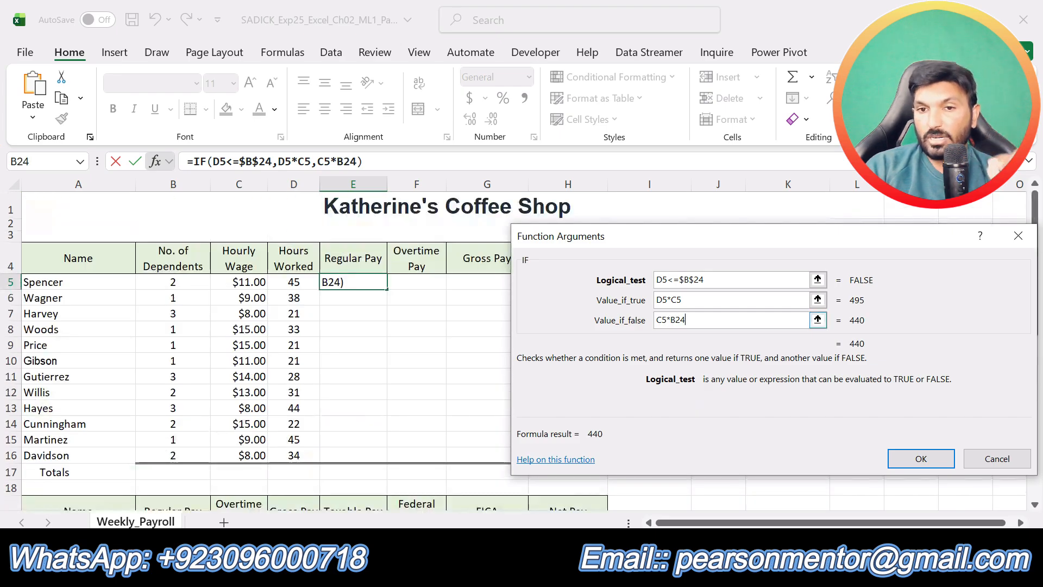
left_click(670, 320)
type("$")
left_click(680, 320)
type("$")
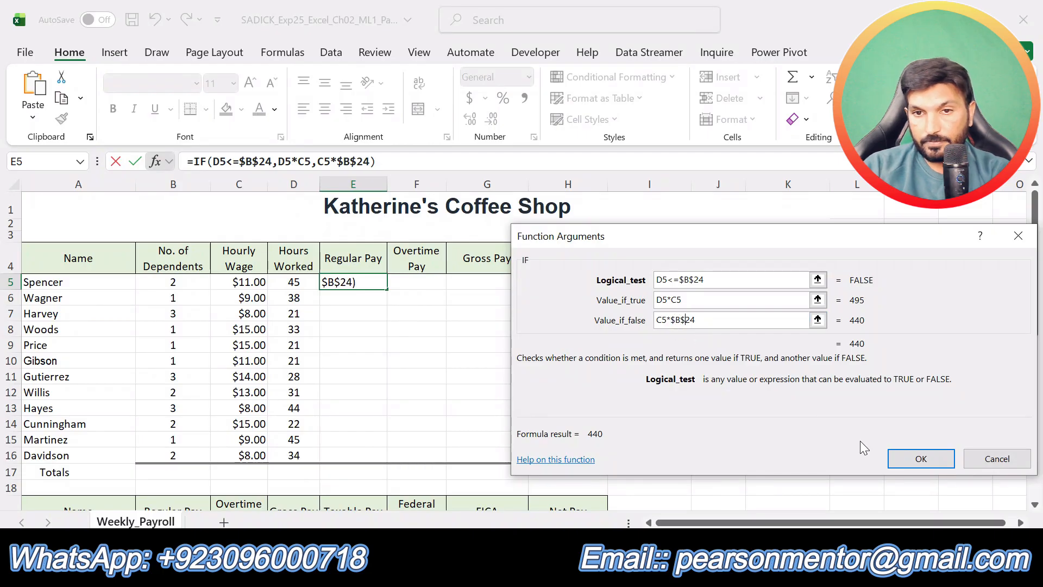
left_click(924, 465)
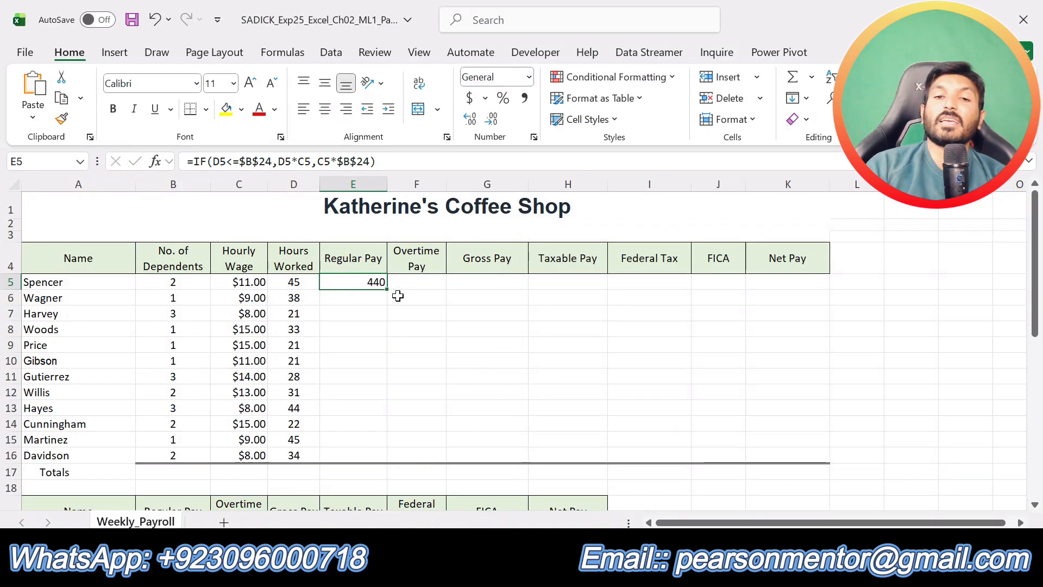
Check the step 2 instructions in Word, try filling the Regular Pay formula down column E in Excel, and undo the fill.
key("alt+Tab")
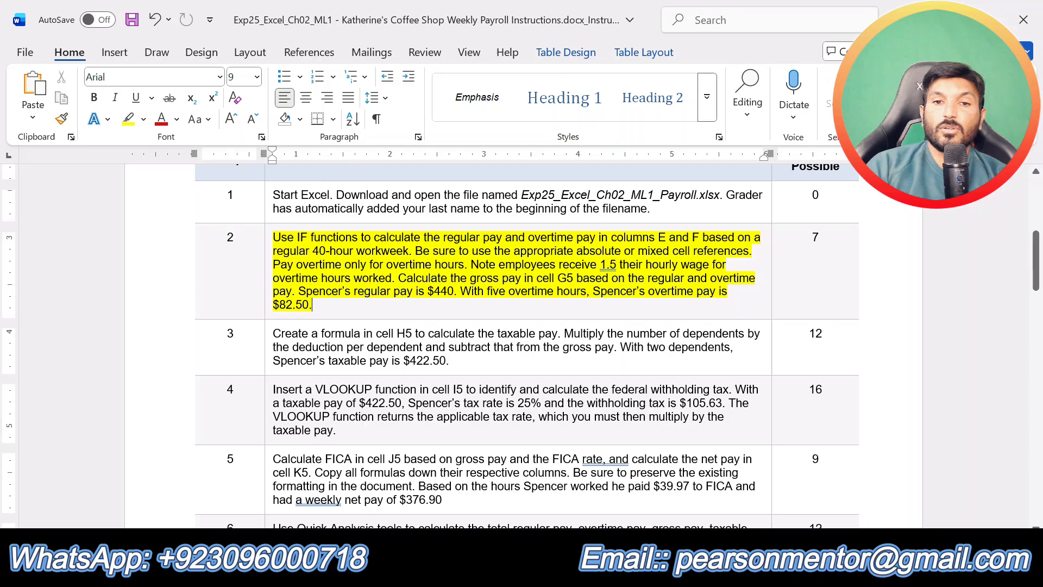
key("alt+Tab")
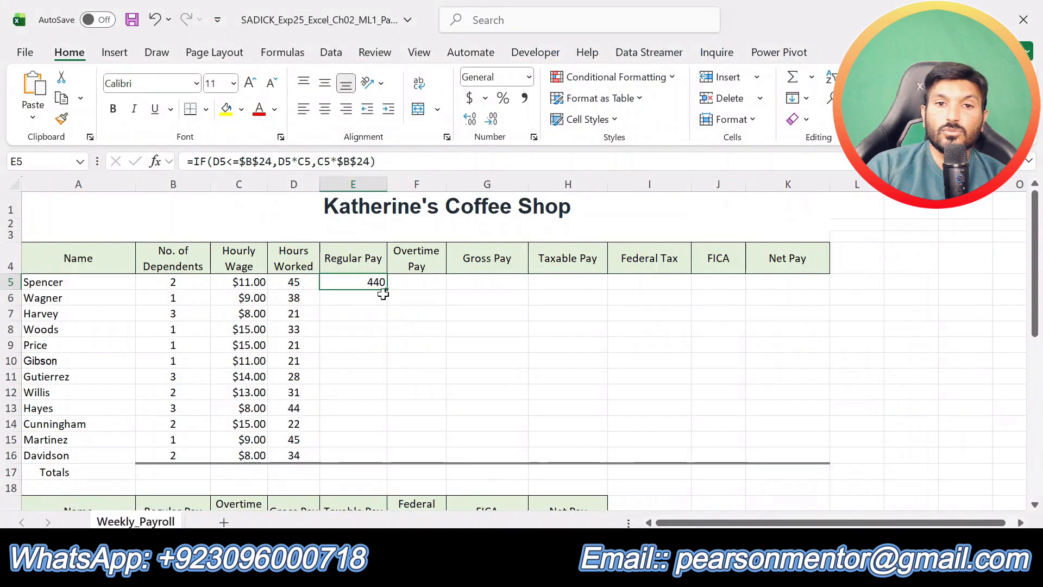
left_click_drag(387, 288, 387, 446)
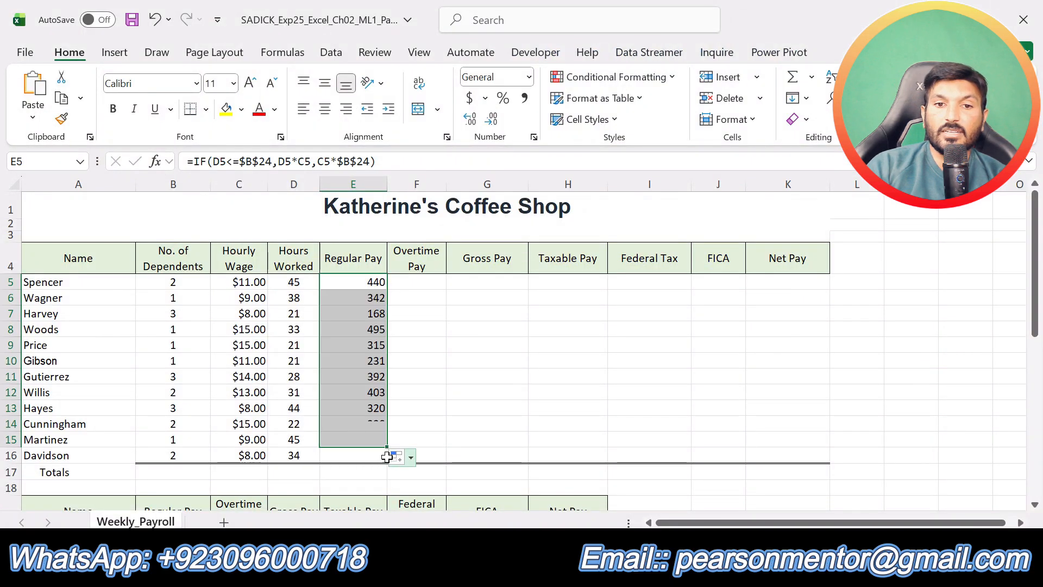
key("ctrl+z")
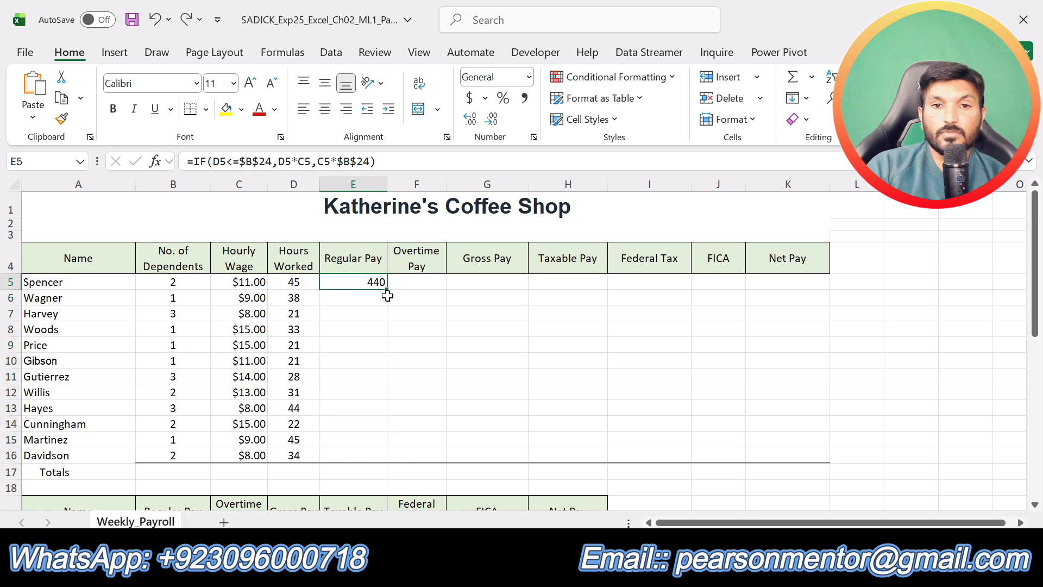
Switch to Word to review the overtime pay part of step 2, and return to the Excel payroll sheet.
left_click(562, 455)
key("alt+Tab")
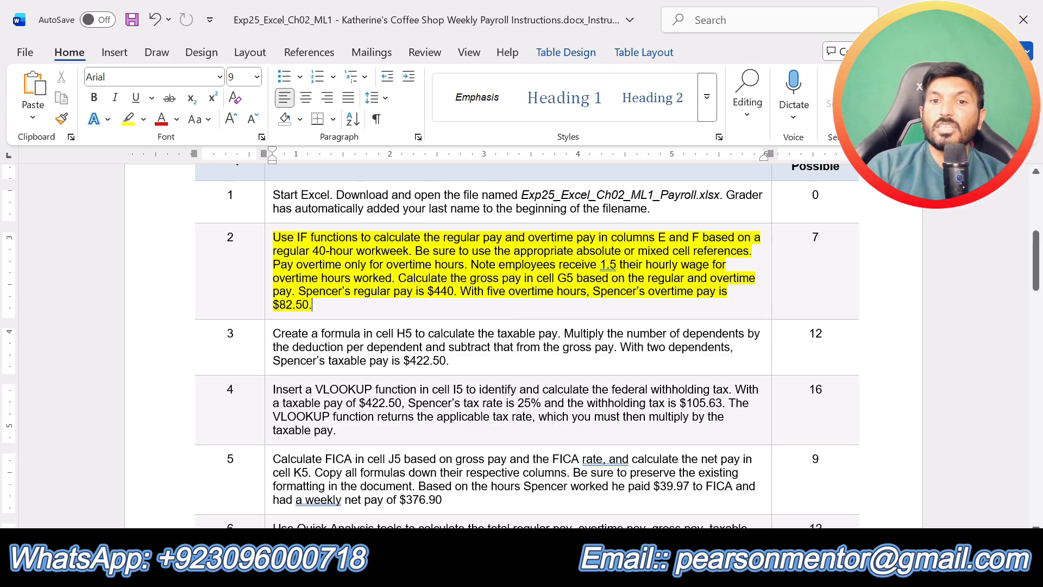
key("alt+Tab")
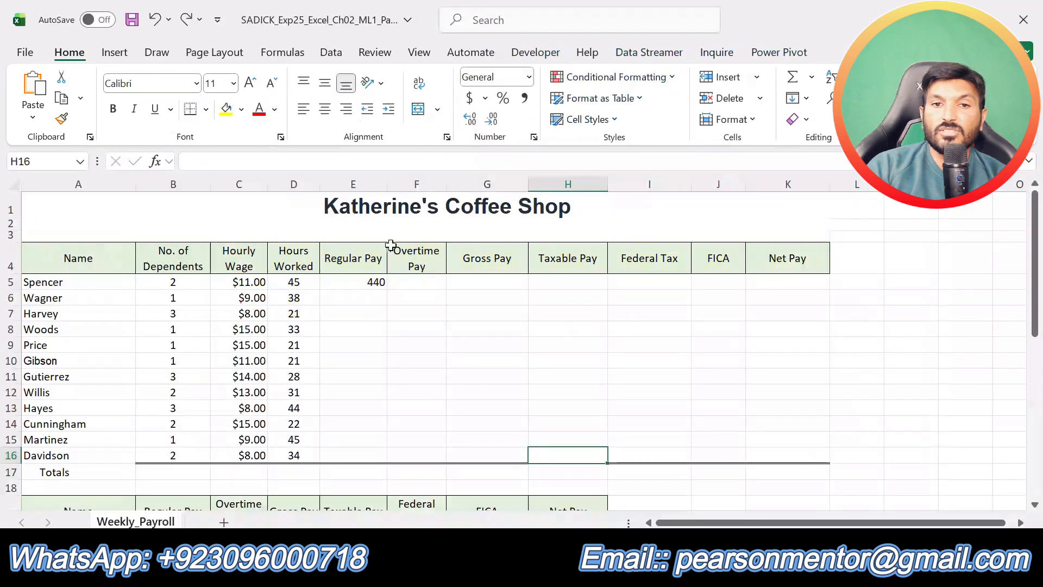
Start an IF function in Overtime Pay cell F5 and open its function arguments.
left_click(415, 282)
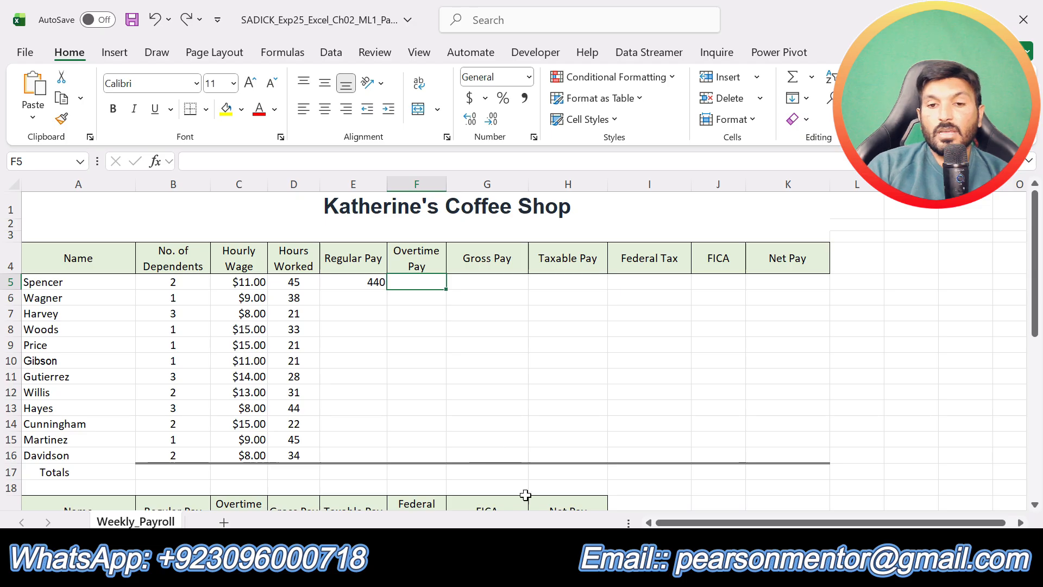
type("=i")
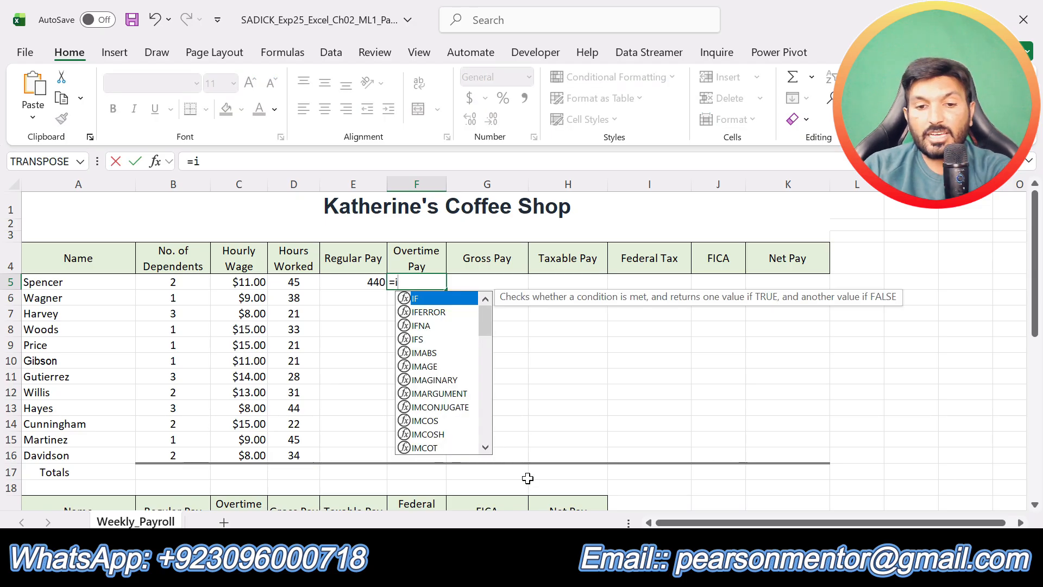
type("f")
key("Tab")
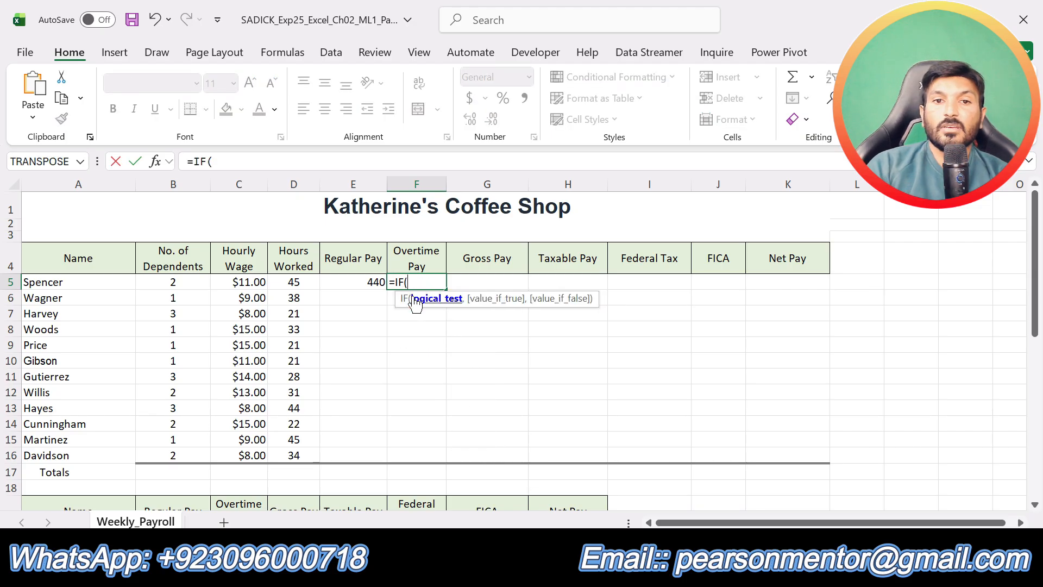
left_click(155, 161)
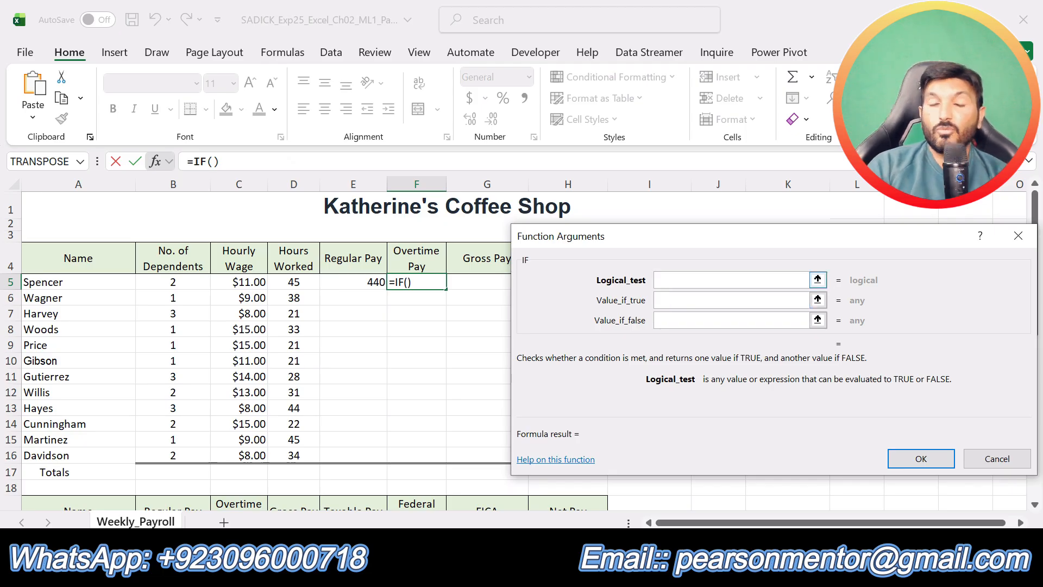
Set the overtime IF function's logical test to D5>$B$24, with an absolute reference to base work hours.
left_click(668, 283)
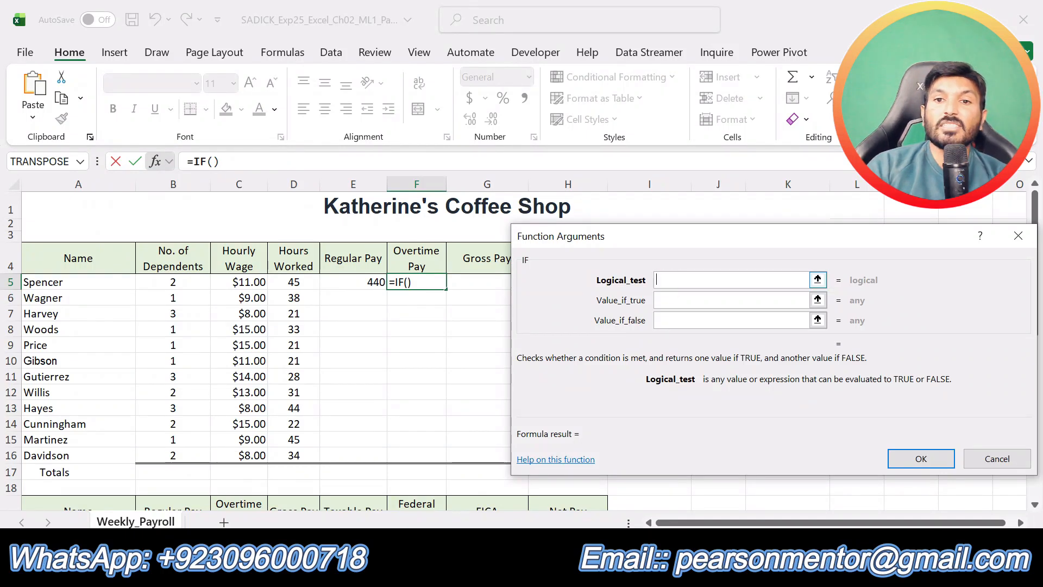
left_click(300, 280)
type(">")
scroll(326, 402, "down", 2)
left_click(198, 483)
scroll(326, 381, "up", 2)
left_click(672, 280)
key("F4")
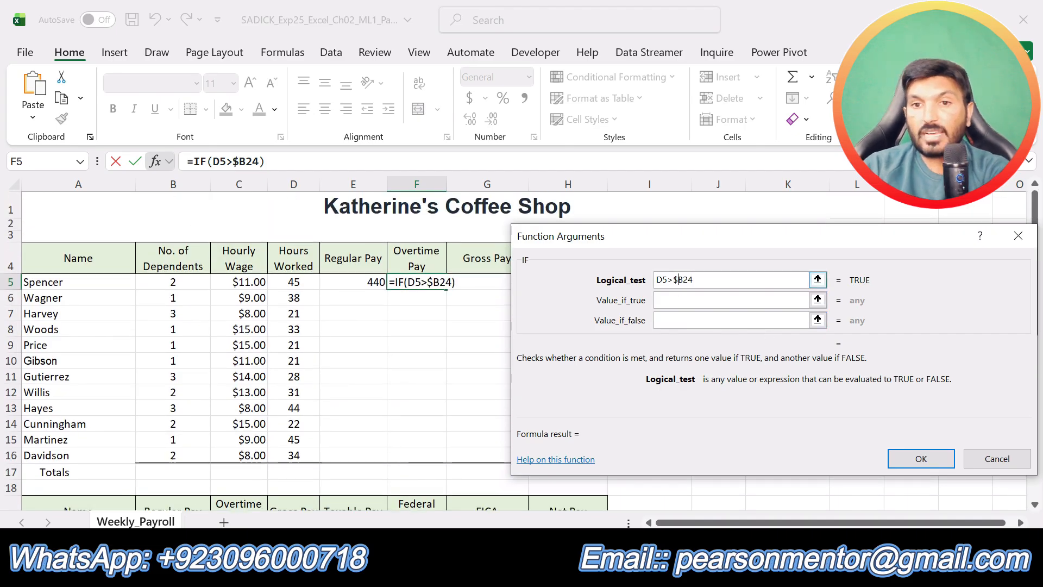
left_click(684, 279)
key("Tab")
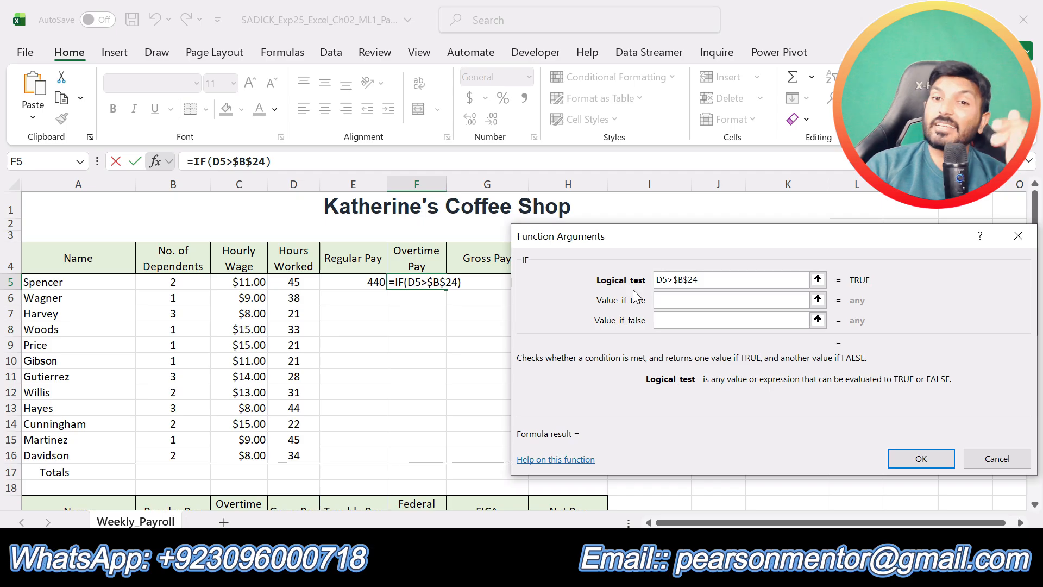
Enter D5-B24 as the overtime IF function's value if true, subtracting base work hours from hours worked.
scroll(196, 478, "down", 3)
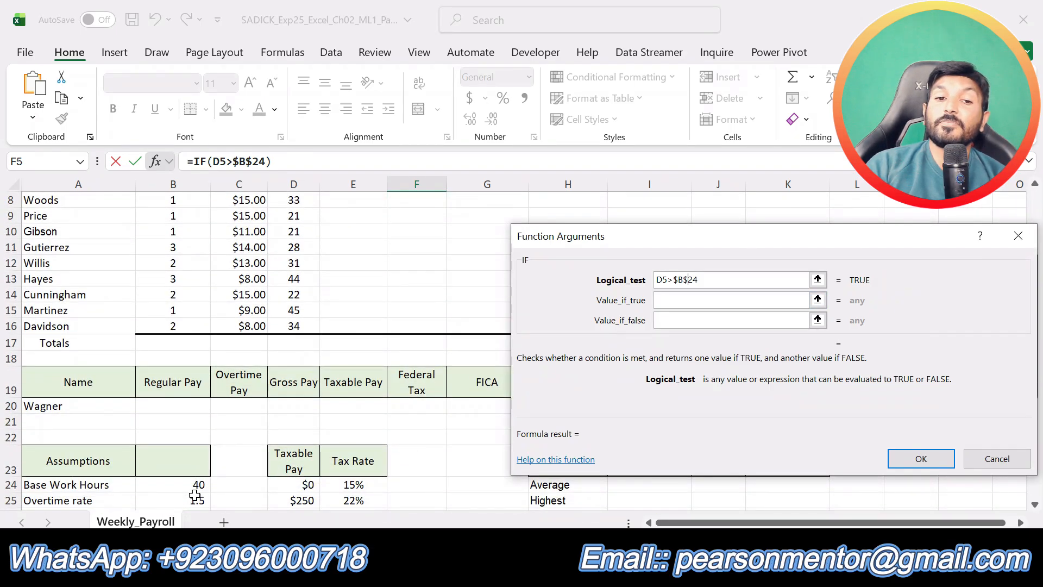
scroll(196, 495, "up", 3)
left_click(735, 299)
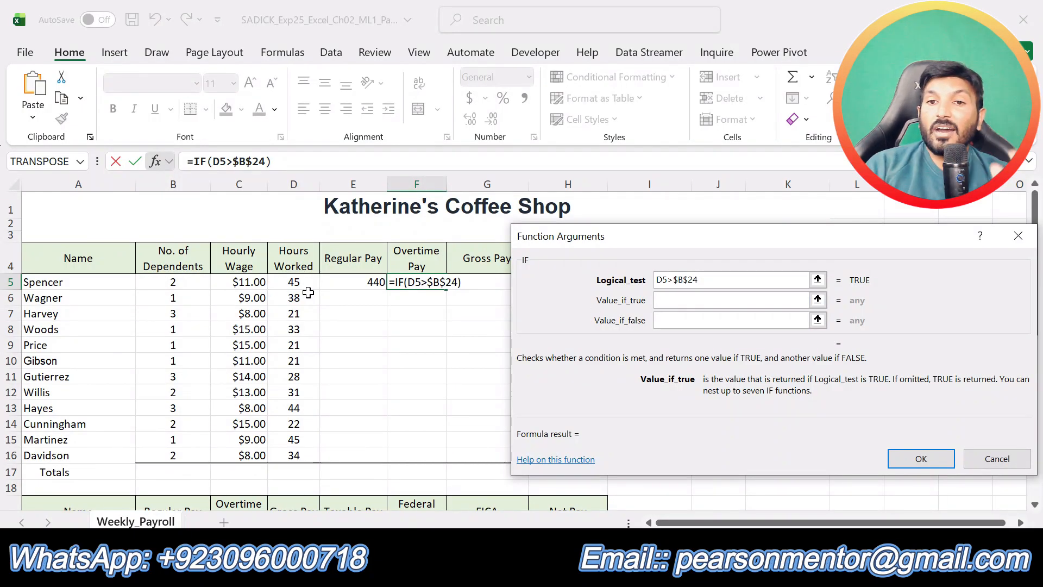
scroll(285, 391, "down", 3)
scroll(285, 391, "up", 3)
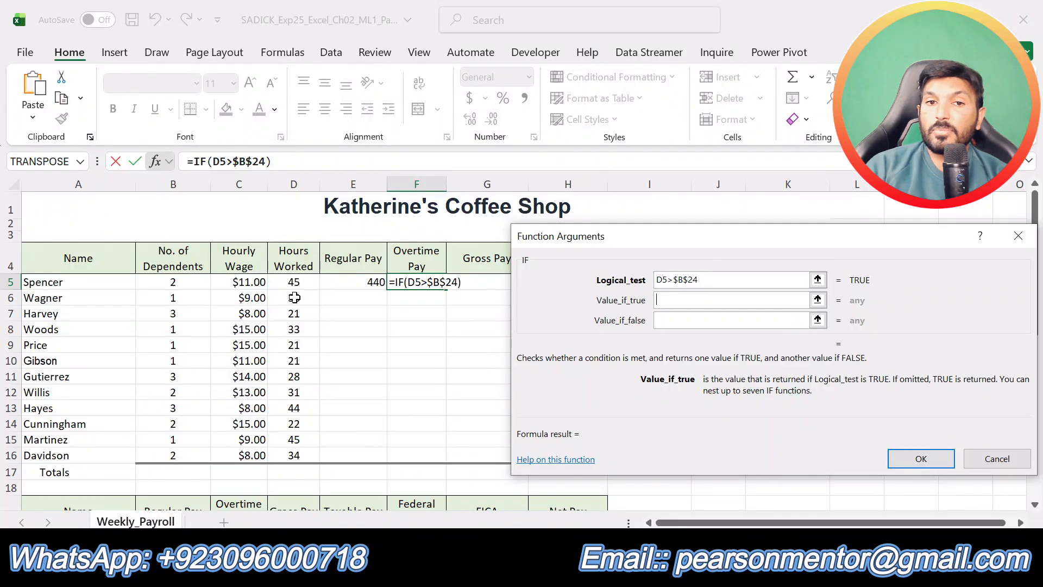
scroll(293, 304, "down", 4)
scroll(372, 311, "up", 4)
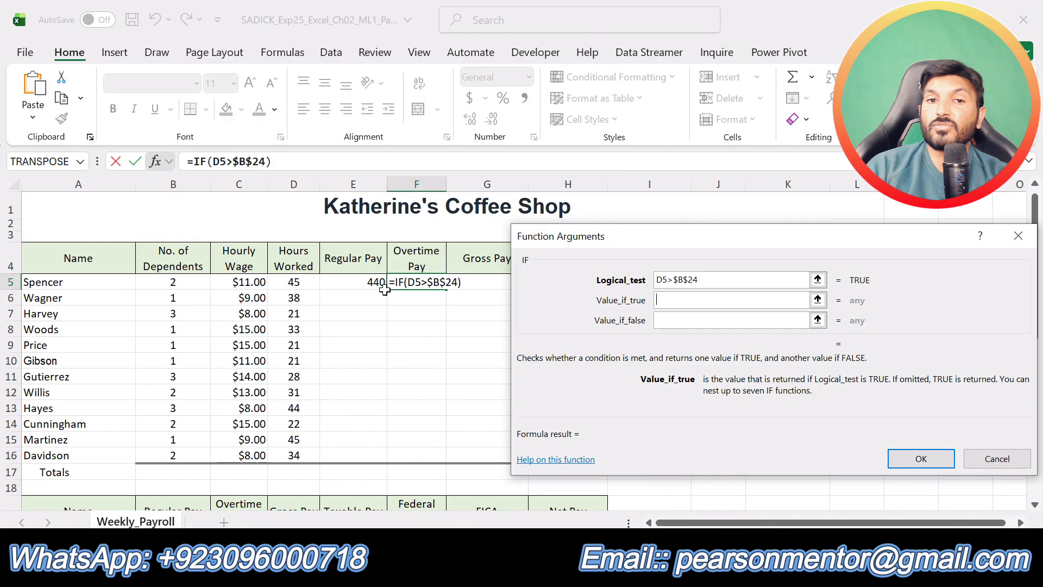
left_click(294, 283)
type("-")
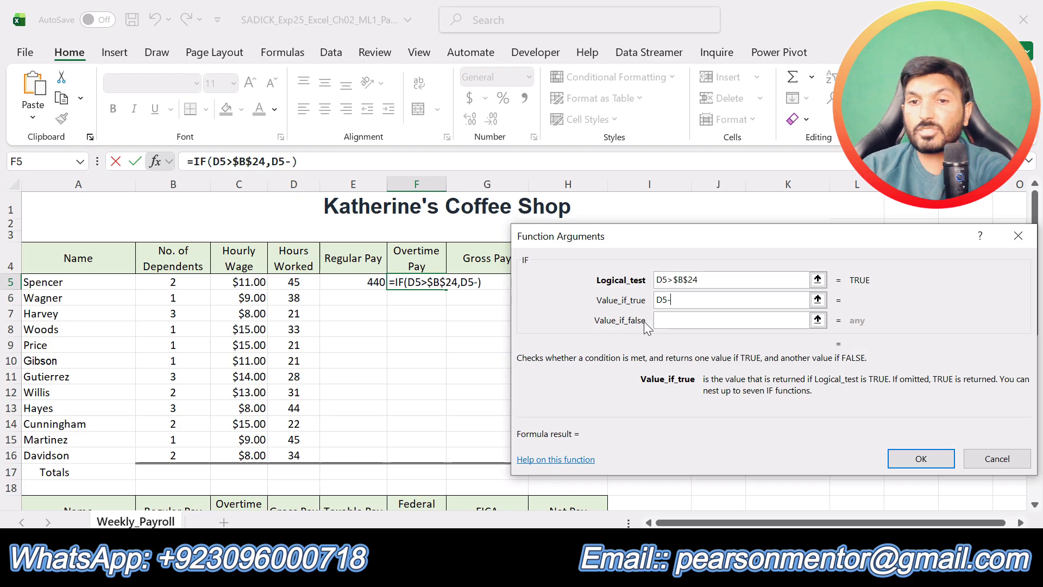
scroll(222, 389, "down", 2)
scroll(180, 464, "down", 2)
left_click(195, 437)
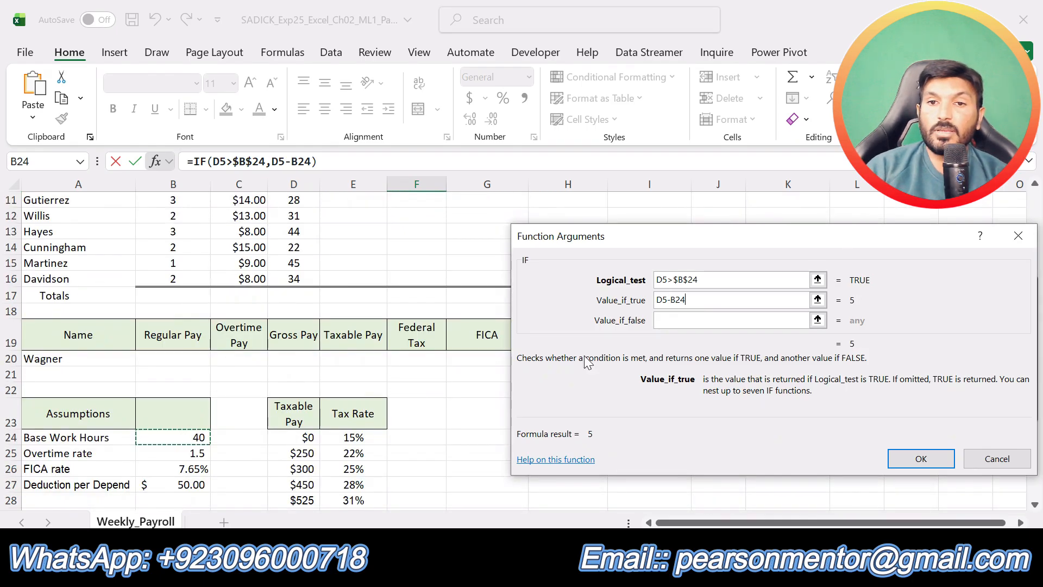
Make the B24 reference in the value if true absolute and enclose the subtraction in parentheses as (D5-$B$24).
left_click(670, 299)
type("$")
left_click(681, 298)
type("$")
left_click(657, 300)
type("(")
left_click(710, 302)
type(")")
scroll(380, 349, "up", 3)
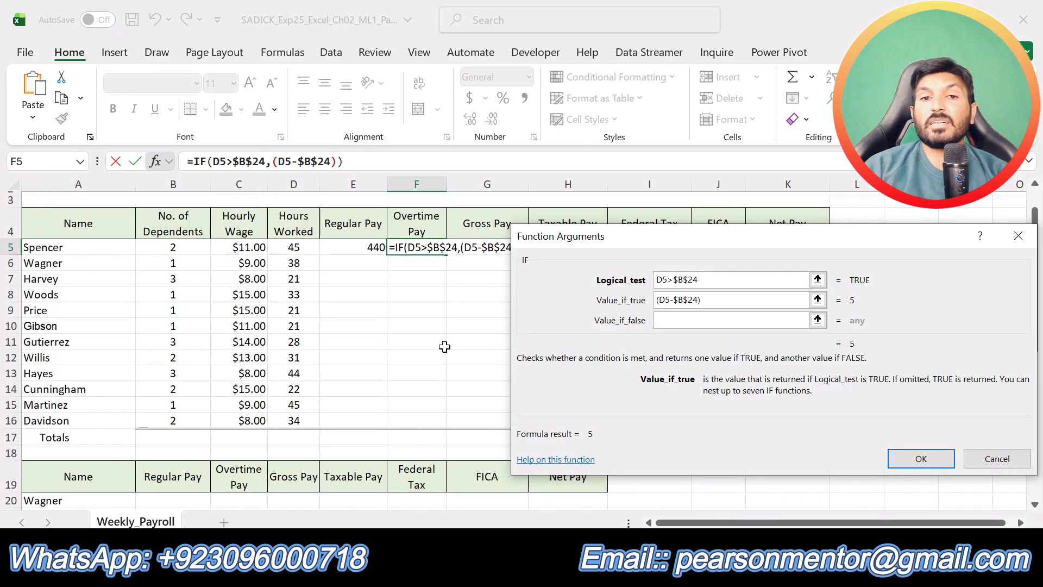
Extend the overtime IF function's value if true to (D5-$B$24)*C5*$B$25, multiplying by the hourly wage and the absolute overtime rate.
type("*")
left_click(239, 251)
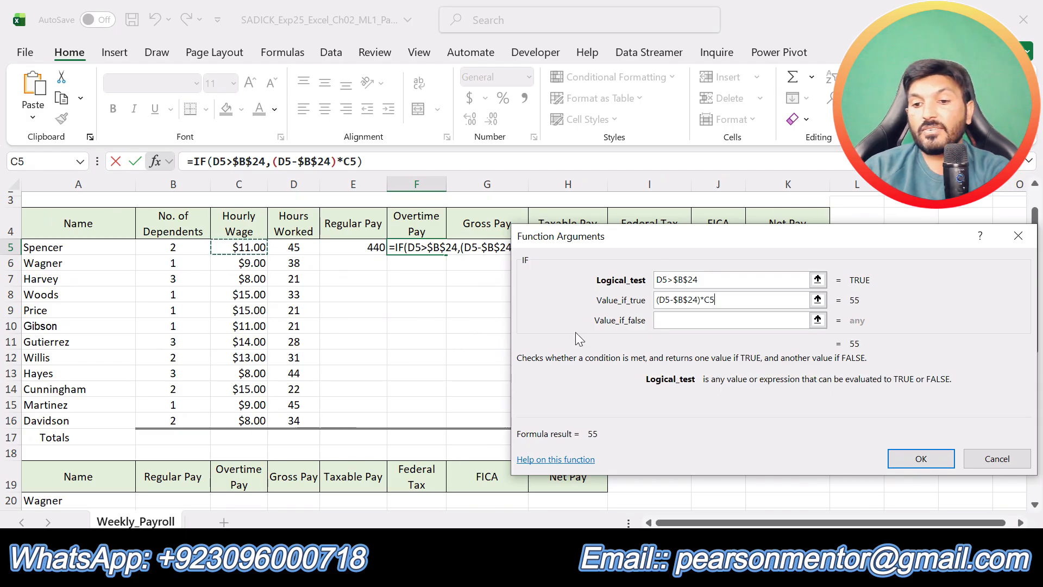
type("*")
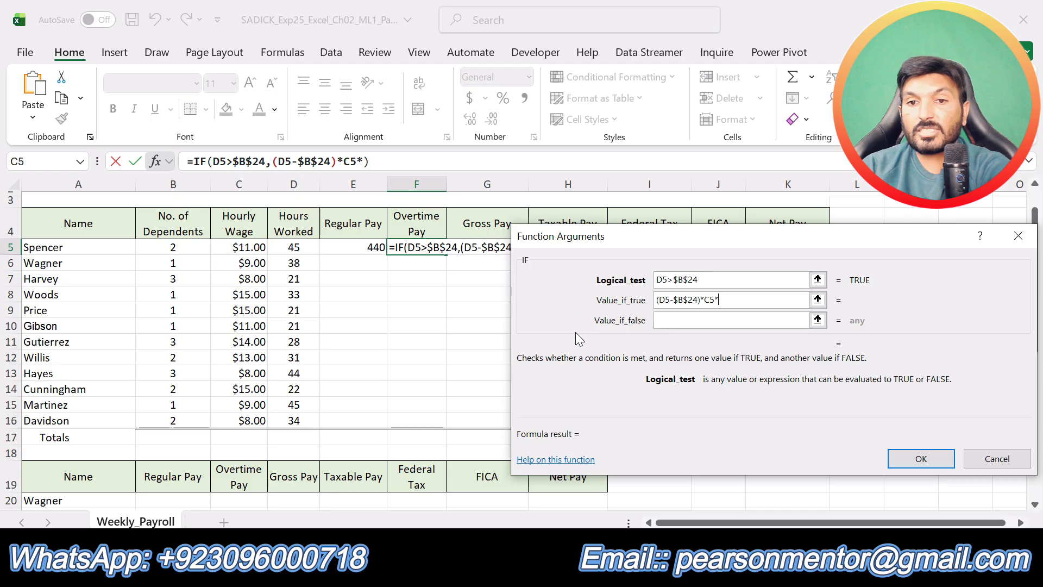
scroll(234, 380, "down", 4)
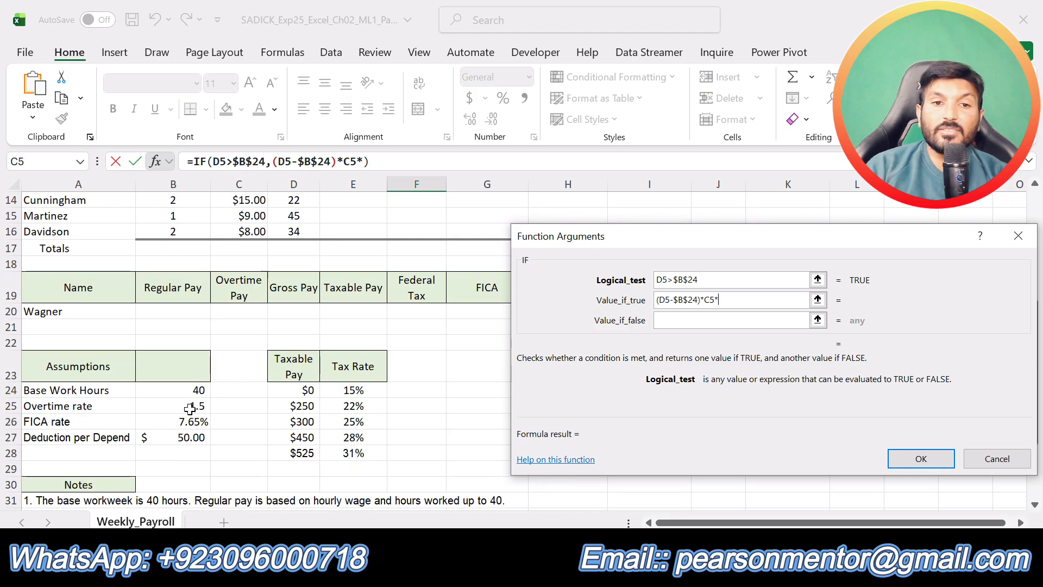
left_click(190, 408)
left_click(719, 300)
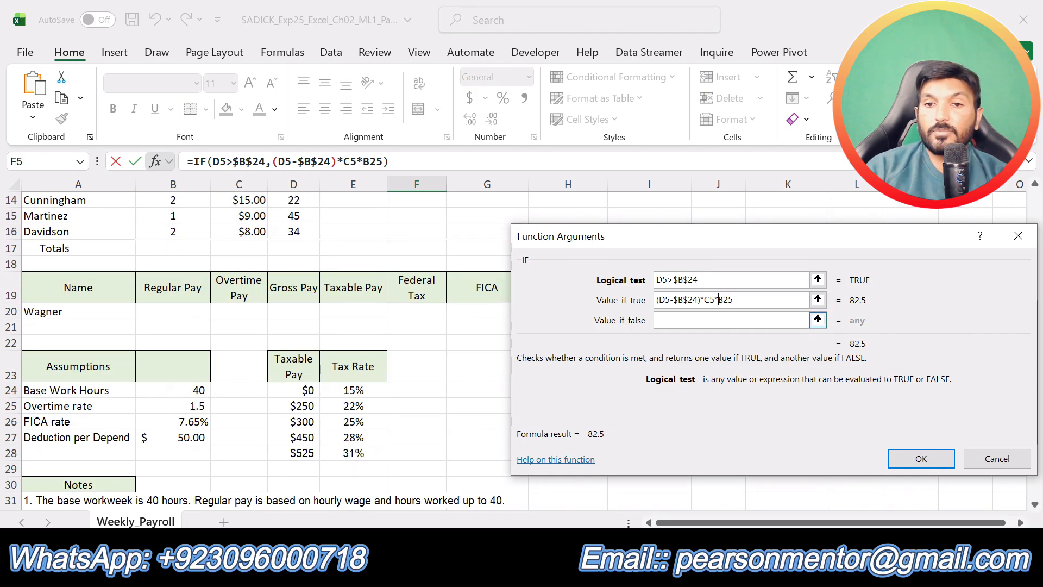
type("$B")
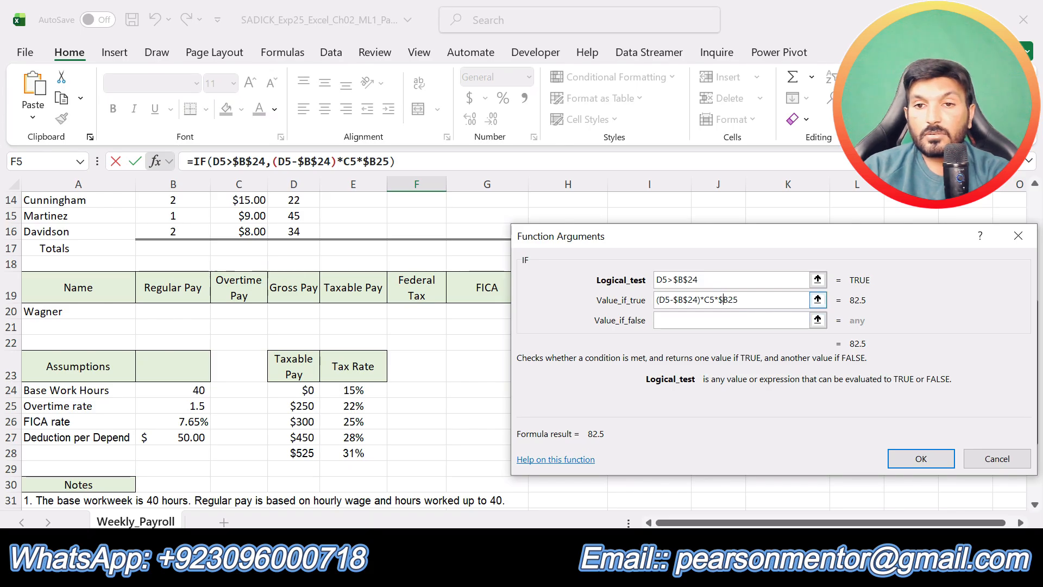
type("$")
Set the overtime IF function's value if false to 0 and accept the formula in F5.
key("Tab")
type("0")
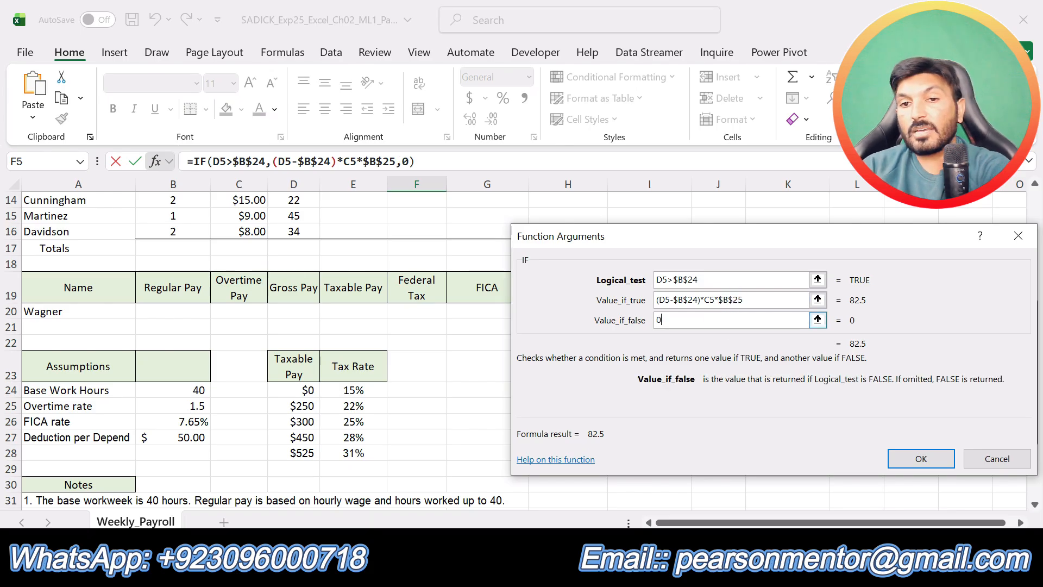
left_click(918, 461)
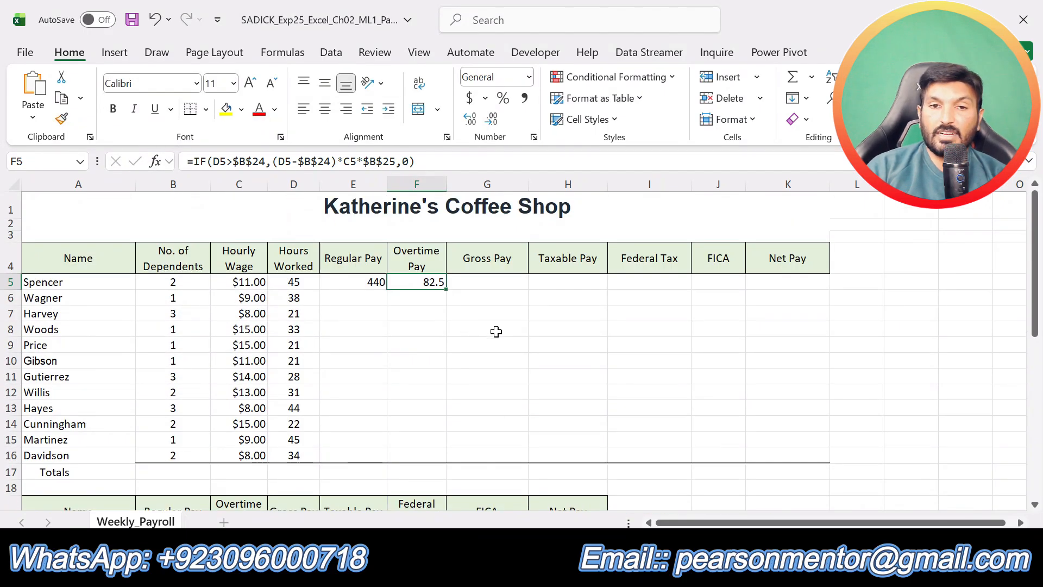
left_click(495, 332)
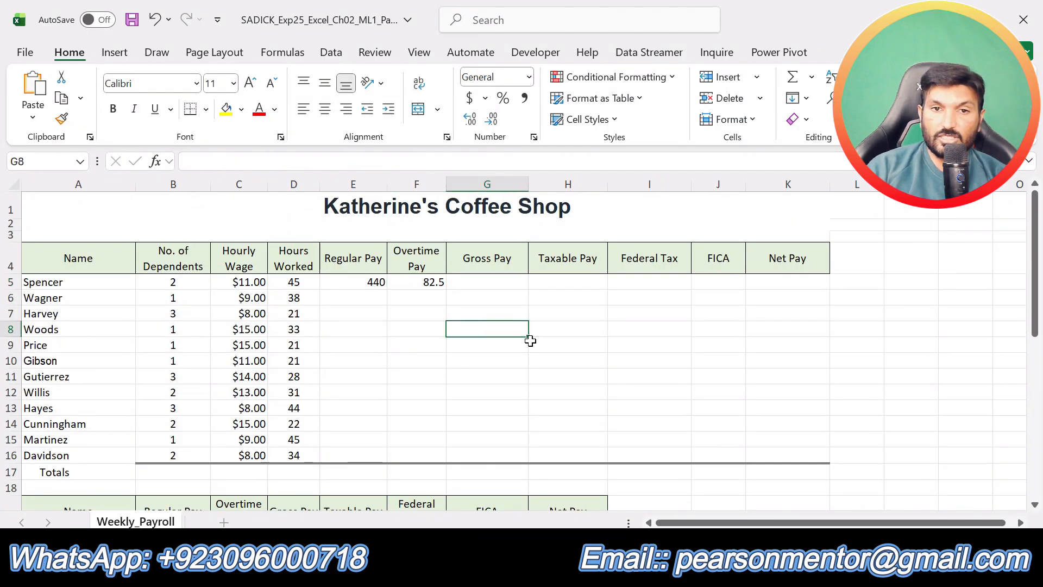
left_click(379, 295)
left_click(428, 281)
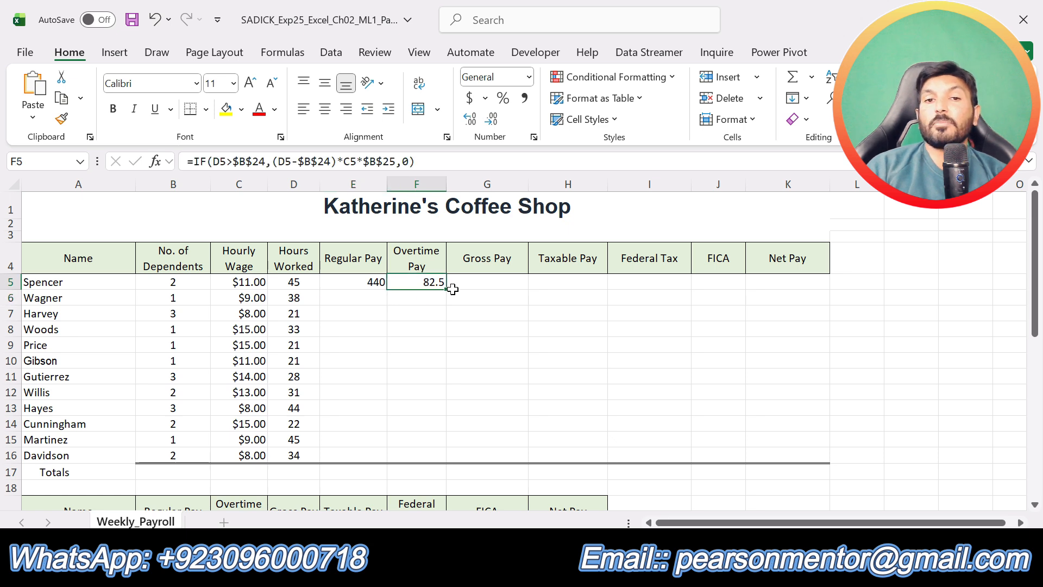
Check step 2 in the Word instructions, then return to Excel and enter the gross pay formula =E5+F5 in G5.
key("alt+Tab")
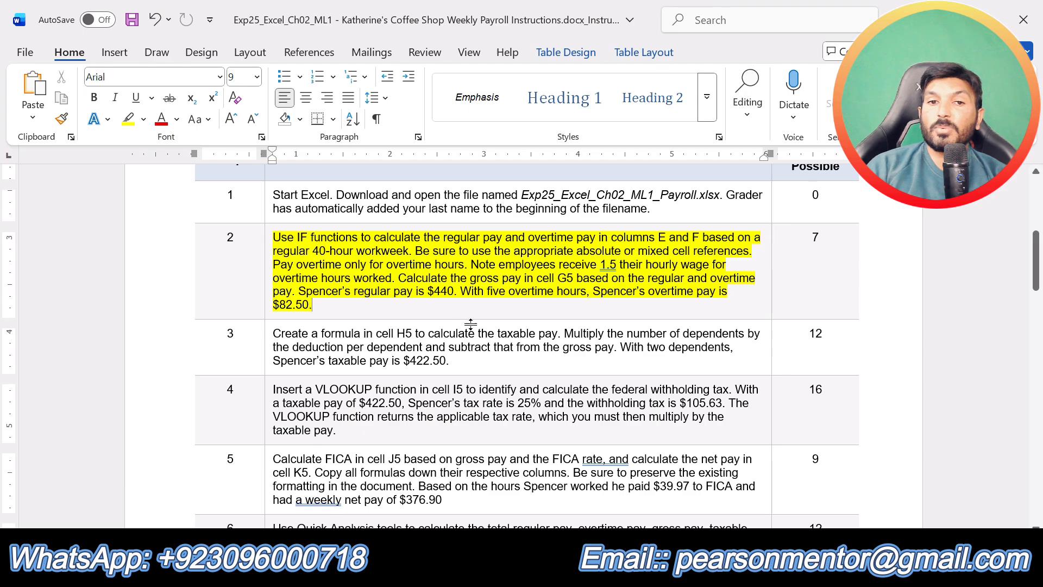
key("alt+Tab")
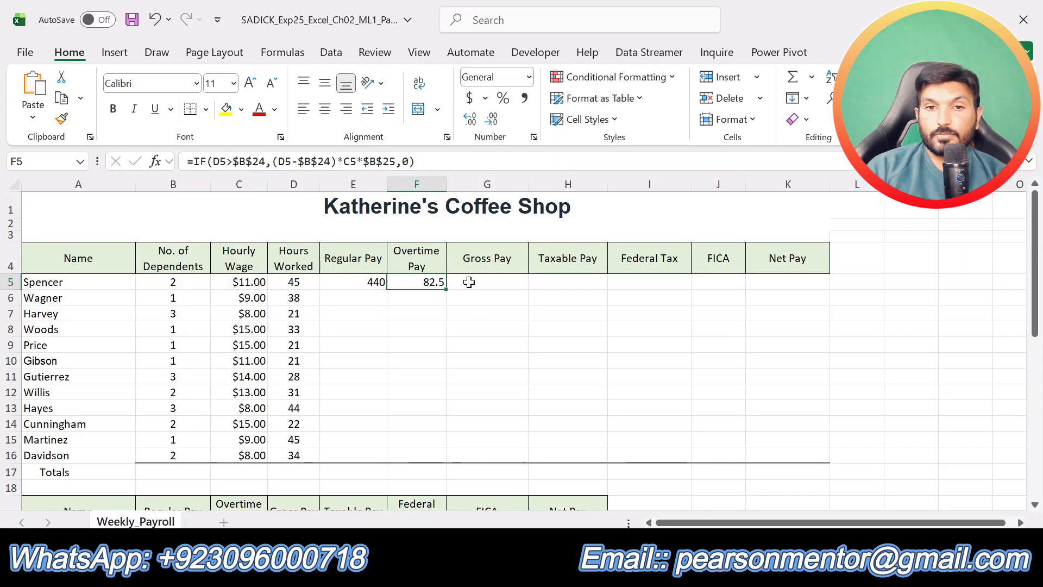
left_click(492, 283)
type("=")
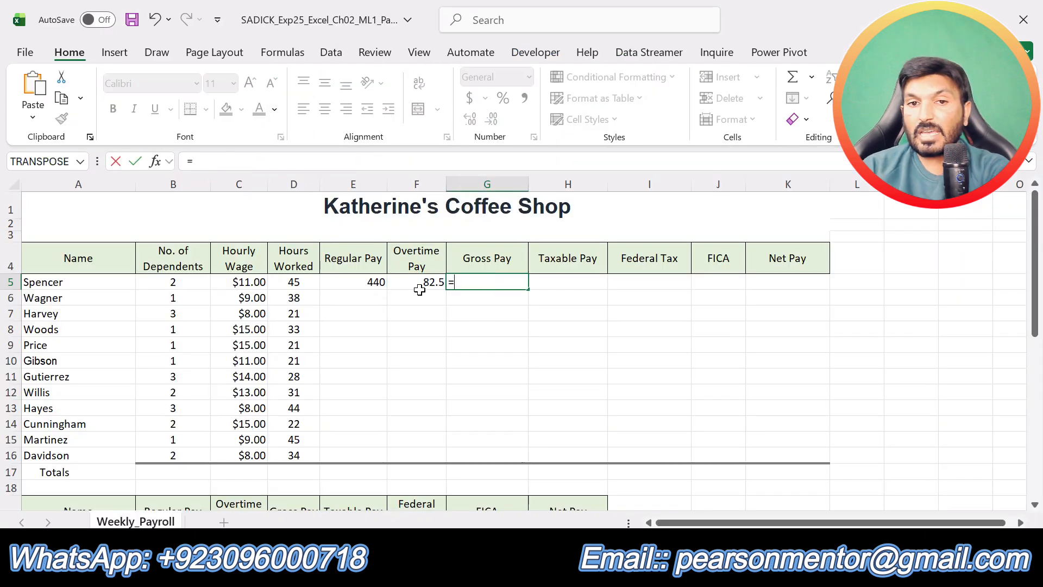
left_click(368, 283)
type("+")
left_click(422, 287)
key("Return")
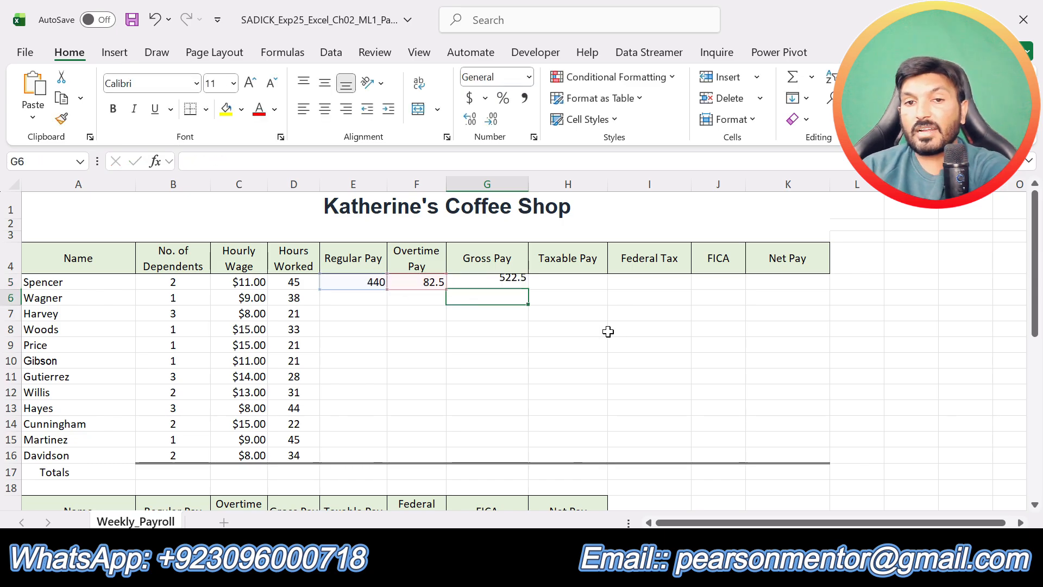
left_click(508, 281)
left_click(560, 341)
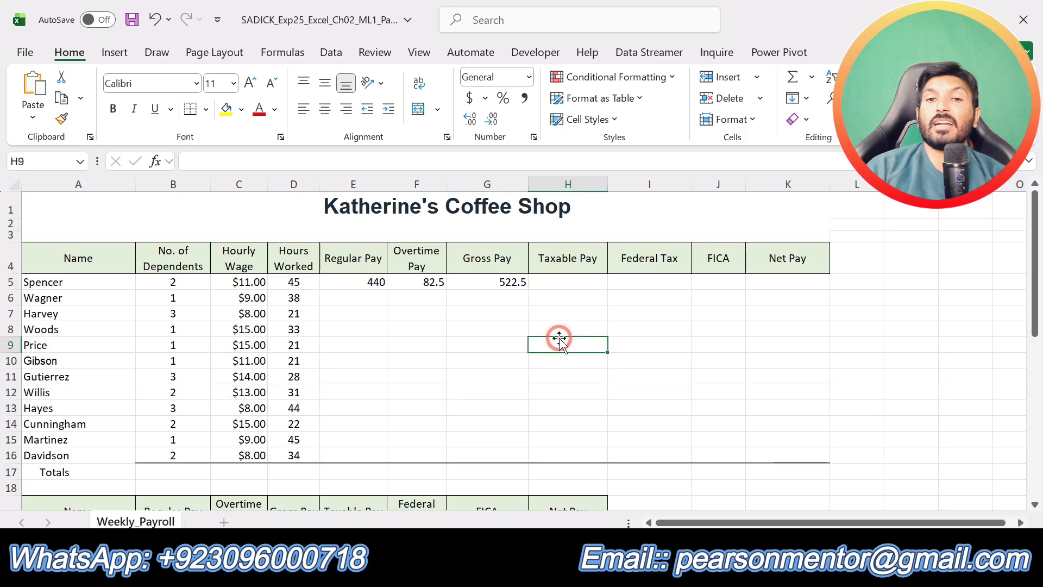
Switch to the Word instructions and undo the yellow highlighting on step 2.
left_click(949, 20)
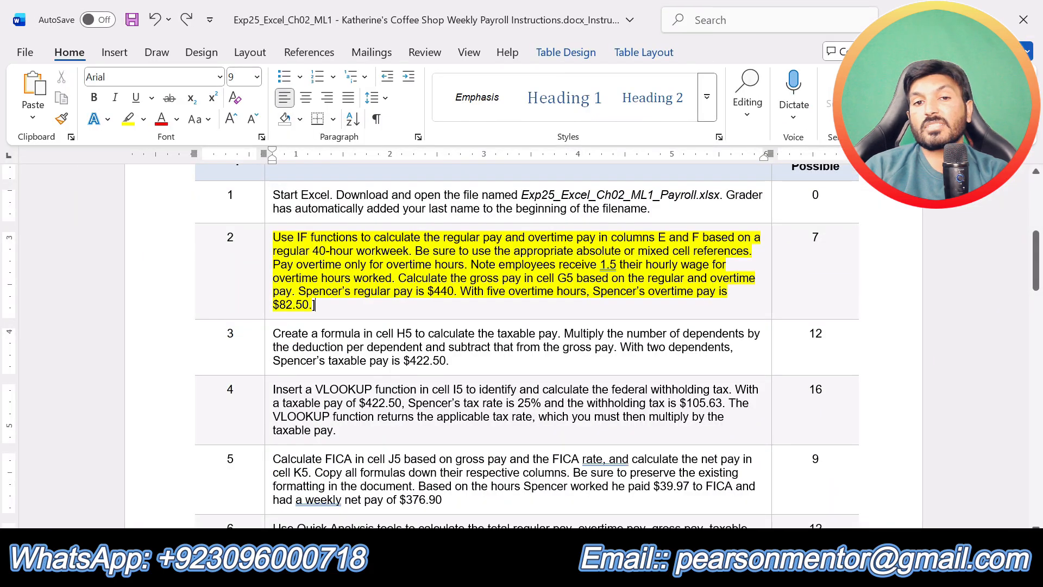
key("ctrl+z")
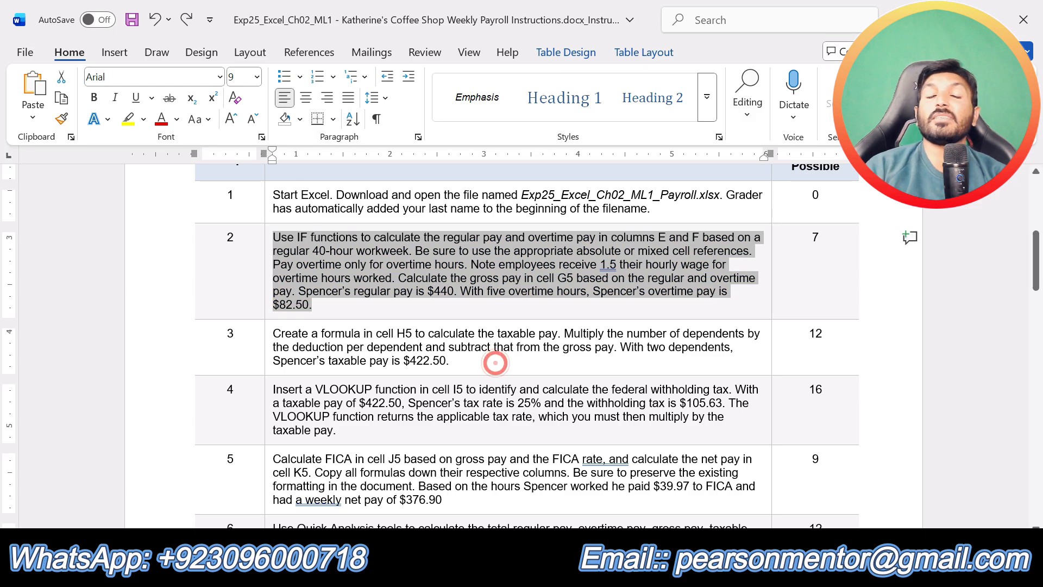
left_click(493, 361)
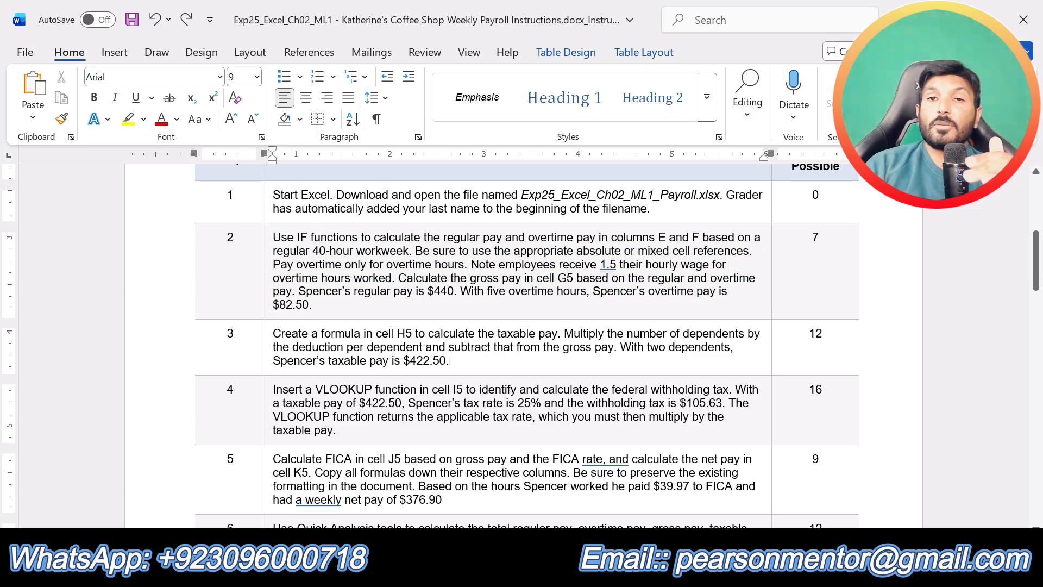
Highlight the step 3 instruction about the taxable pay formula in yellow.
scroll(522, 345, "down", 3)
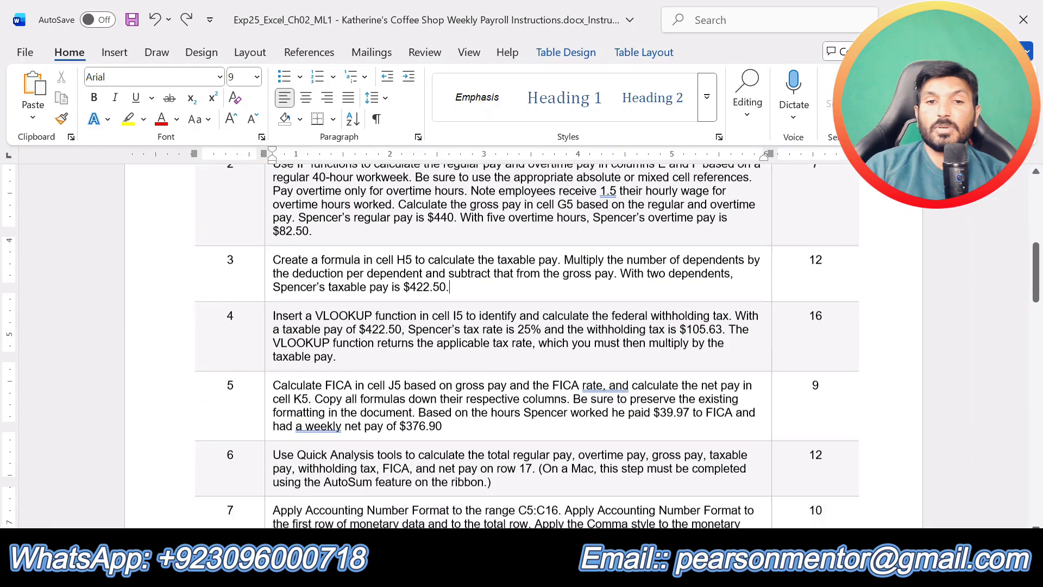
left_click_drag(448, 268, 272, 241)
left_click(340, 205)
left_click(344, 259)
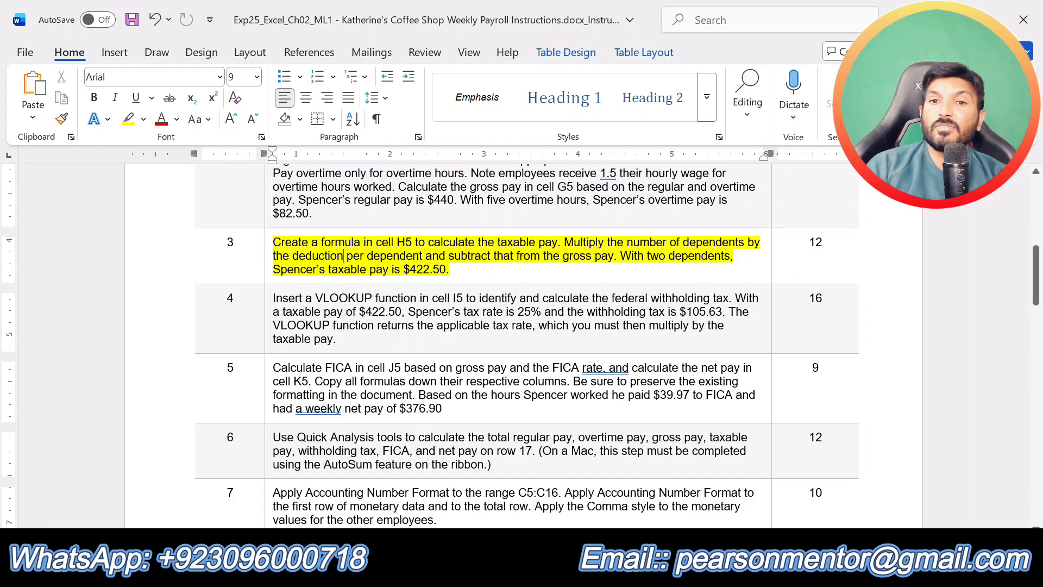
left_click(465, 273)
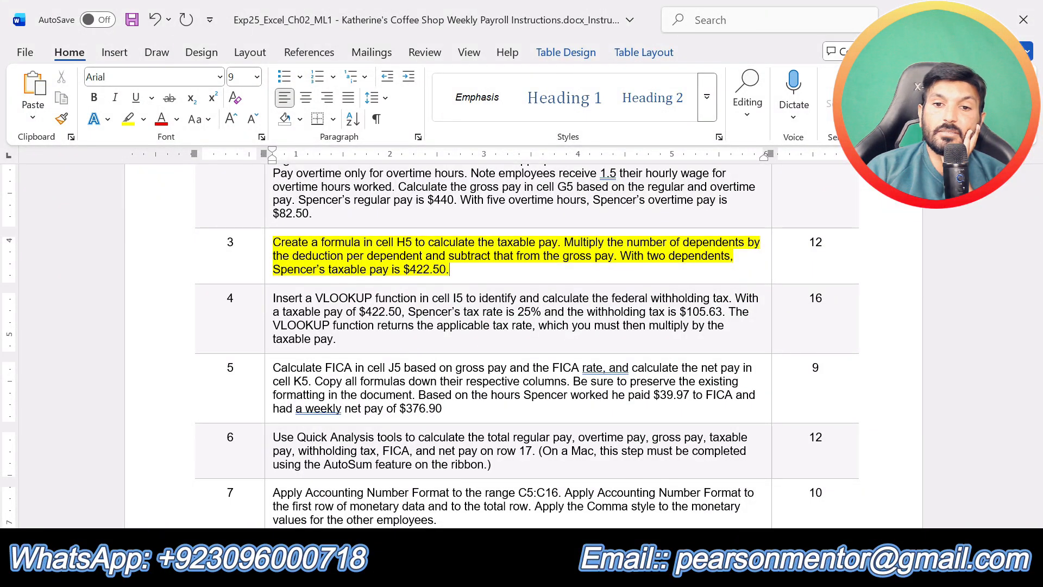
Switch to Excel and begin the taxable pay formula in H5 with =(B5, referencing the number of dependents.
key("alt+Tab")
left_click(558, 282)
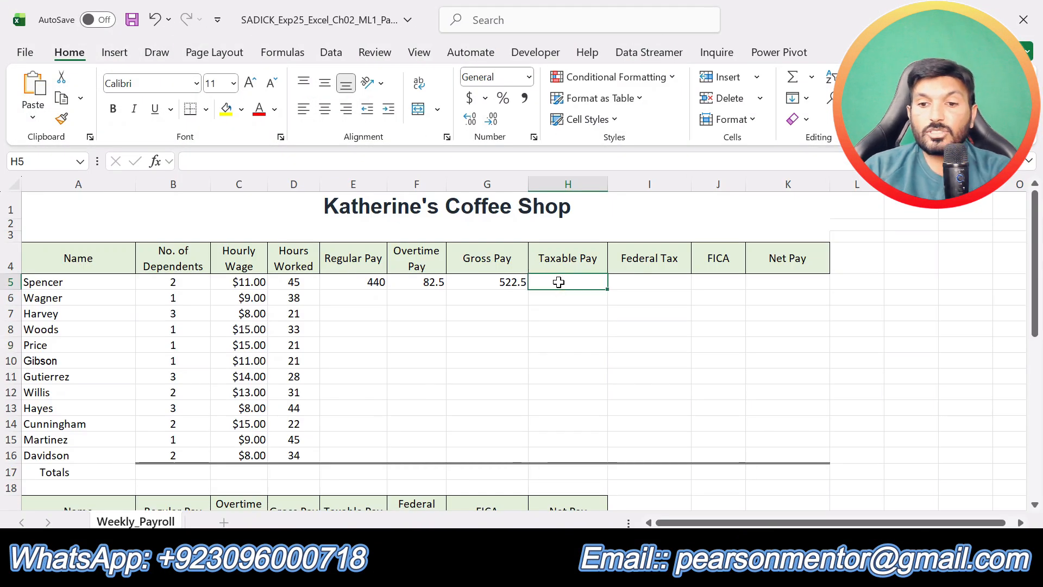
type("=")
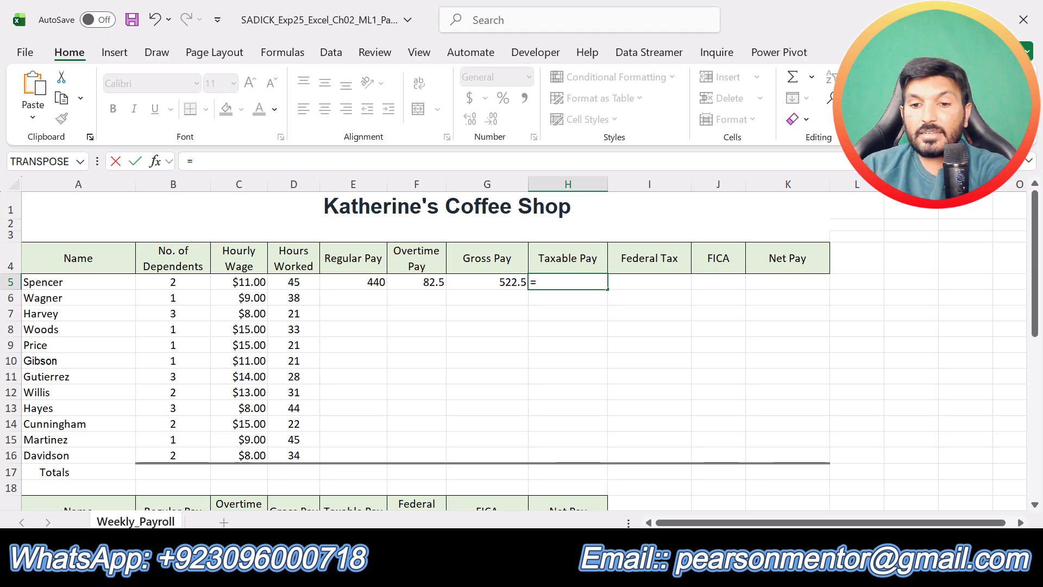
type("(")
left_click(169, 282)
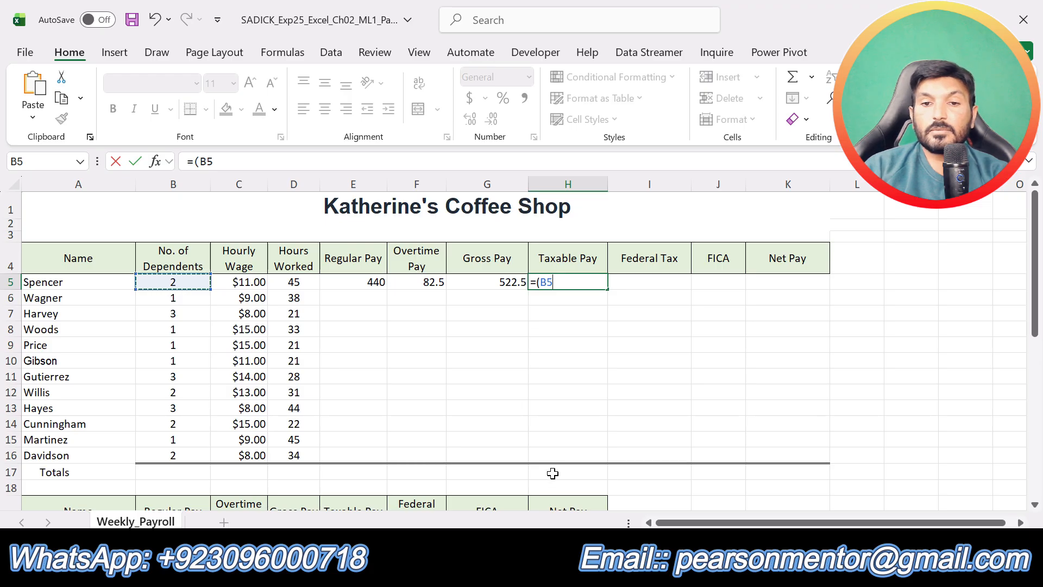
Look through the worksheet's assumptions and the step 3 instruction in Word for the deduction per dependent.
mouse_move(569, 574)
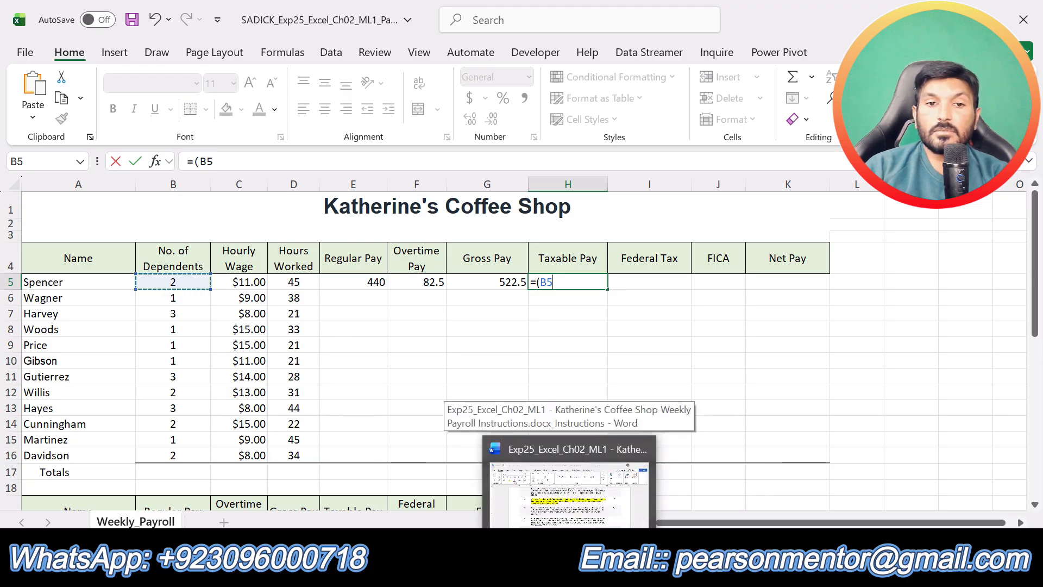
scroll(414, 421, "down", 3)
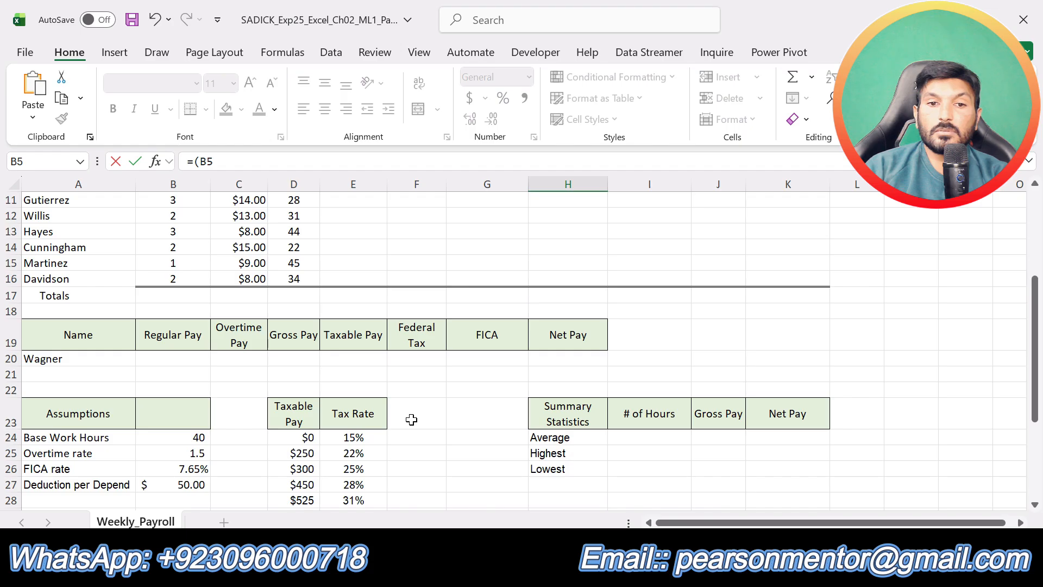
scroll(412, 419, "down", 1)
scroll(412, 419, "up", 3)
scroll(411, 420, "down", 3)
scroll(411, 420, "up", 4)
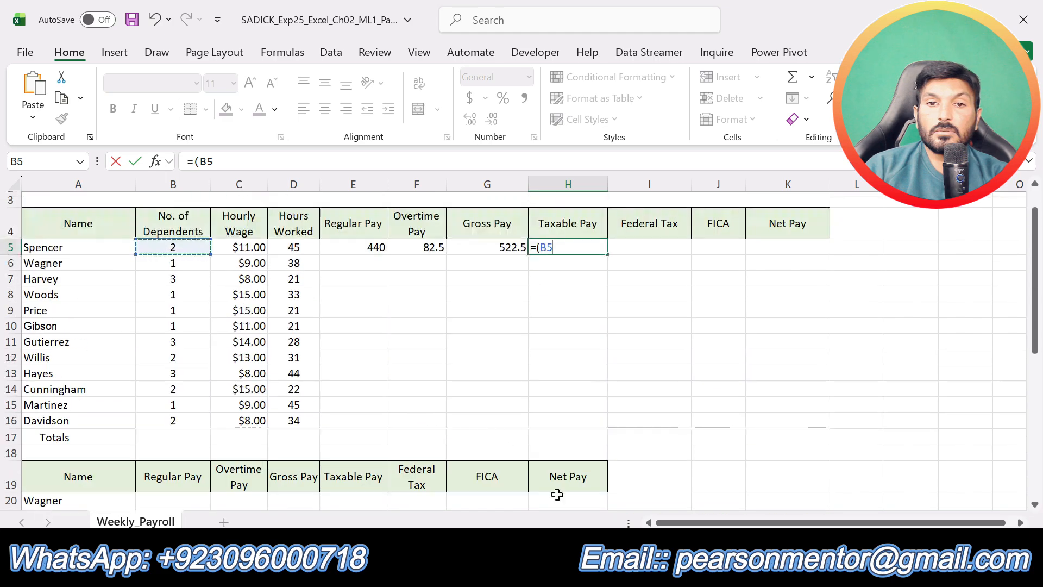
key("alt+Tab")
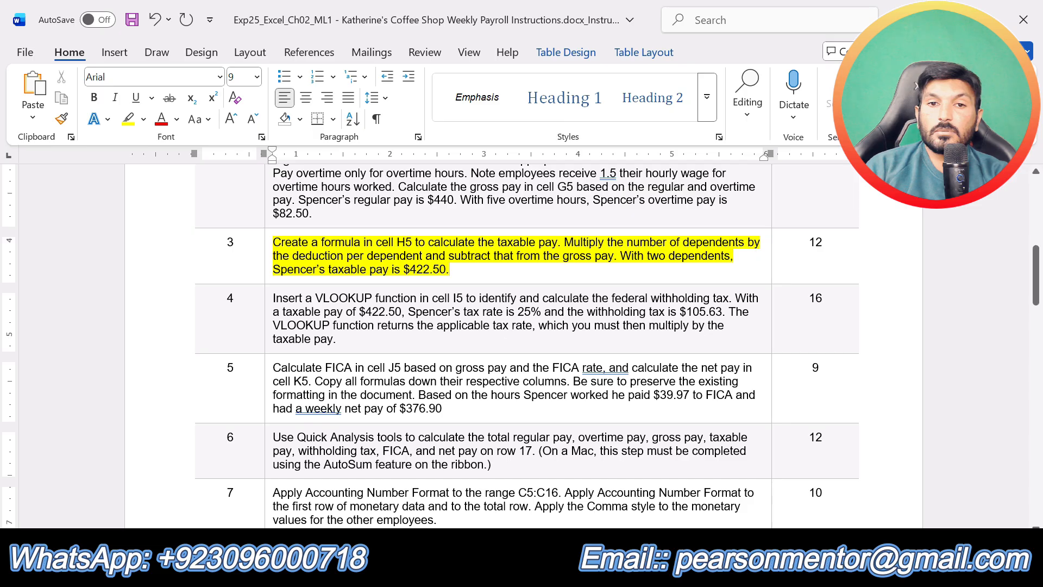
key("alt+Tab")
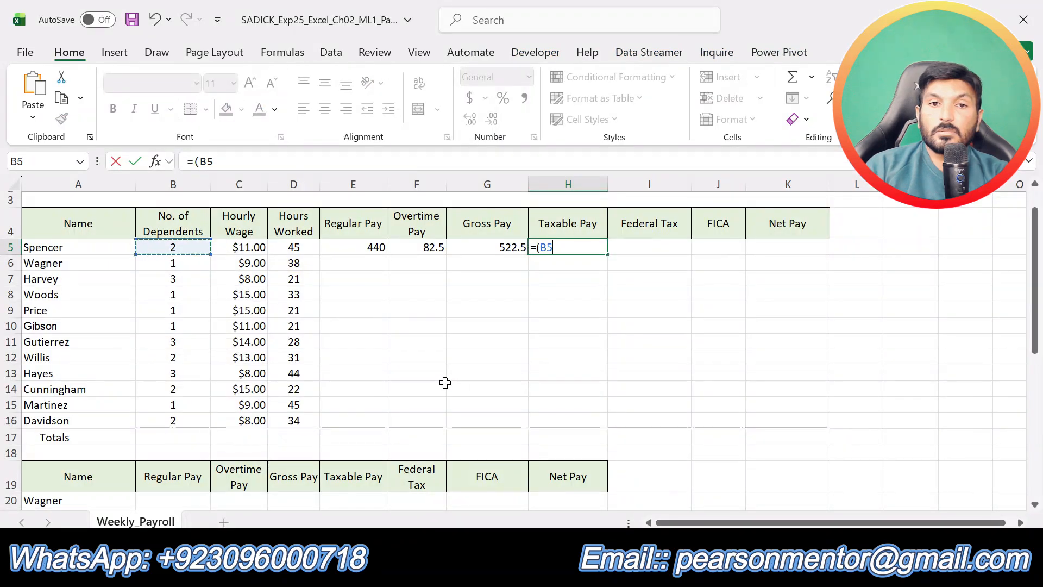
Multiply B5 by the deduction per dependent as absolute reference $B$27 and close the parenthesis, making the H5 formula =(B5*$B$27).
scroll(444, 383, "down", 4)
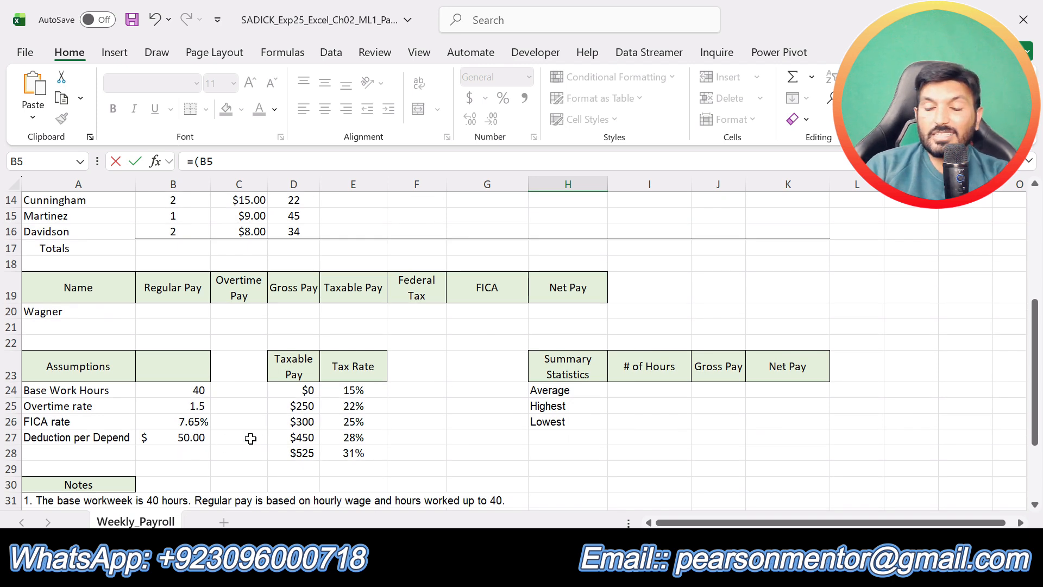
type("*")
left_click(196, 437)
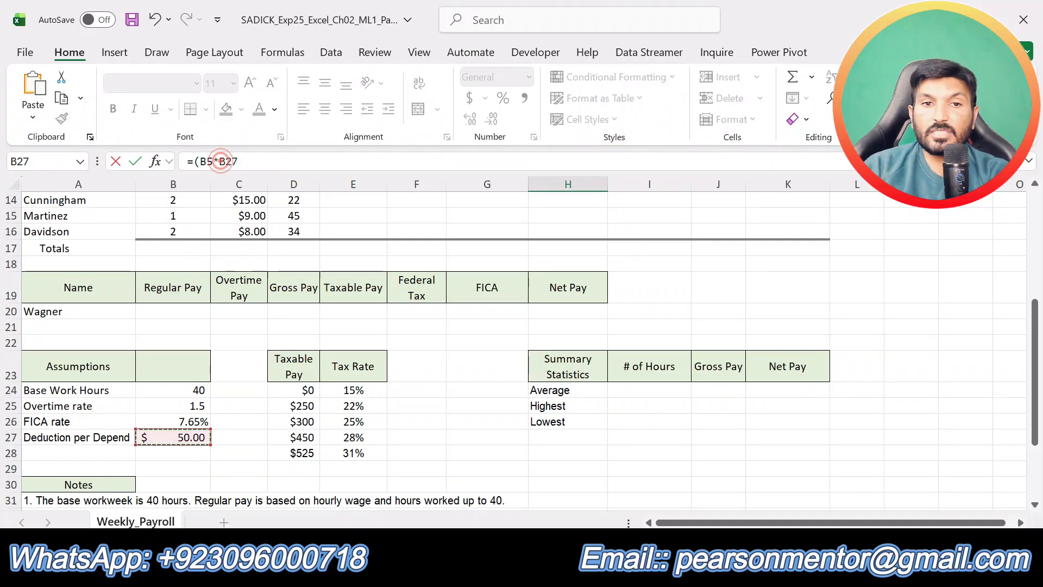
left_click(221, 161)
key("Left")
type("$")
key("Right")
type("$")
left_click(296, 159)
type(")")
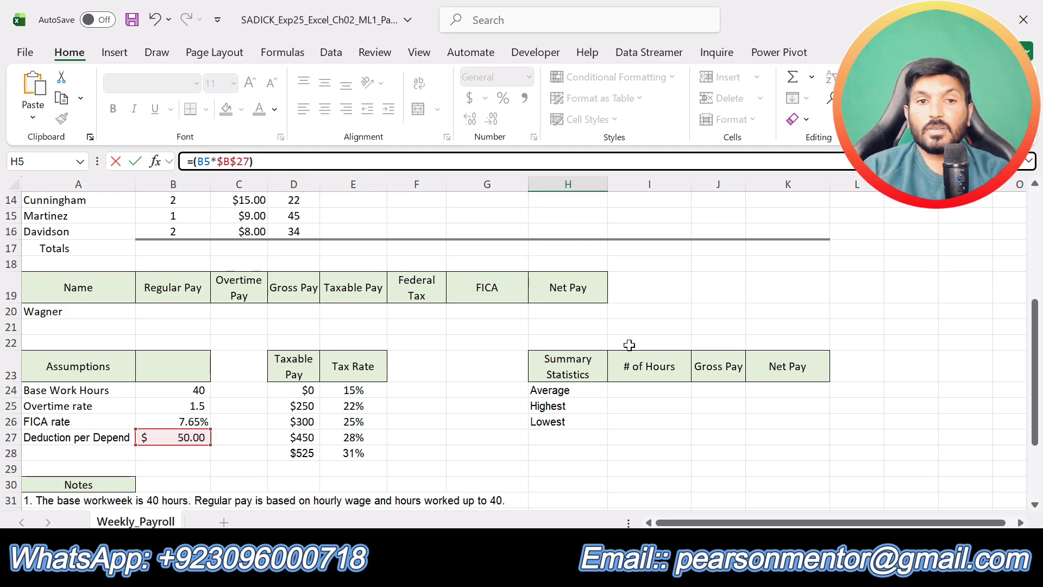
Review the number of dependents, the deduction per dependent and Word's step 3 instruction against the taxable pay formula.
scroll(629, 345, "up", 4)
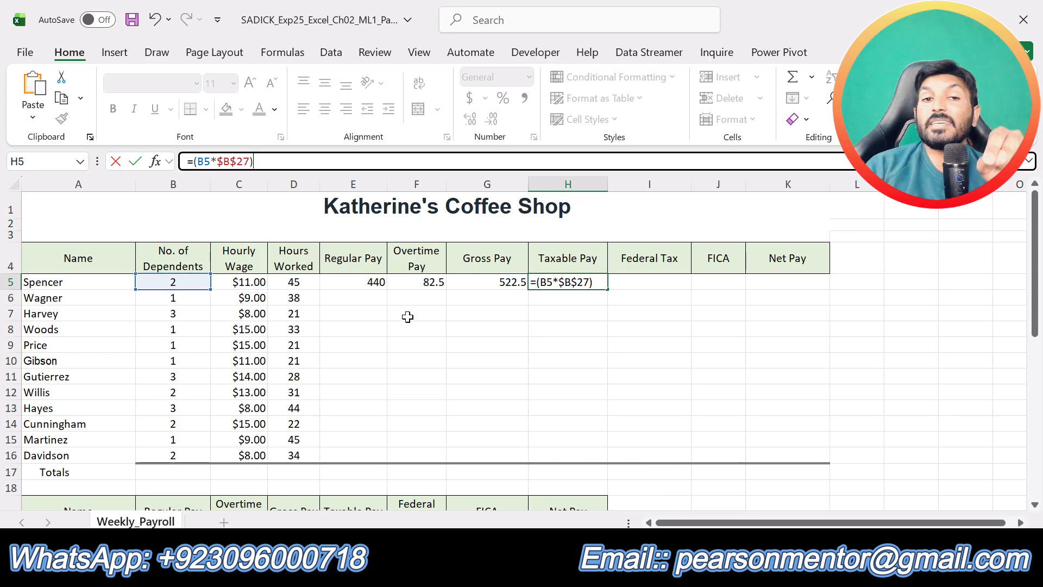
scroll(408, 317, "down", 6)
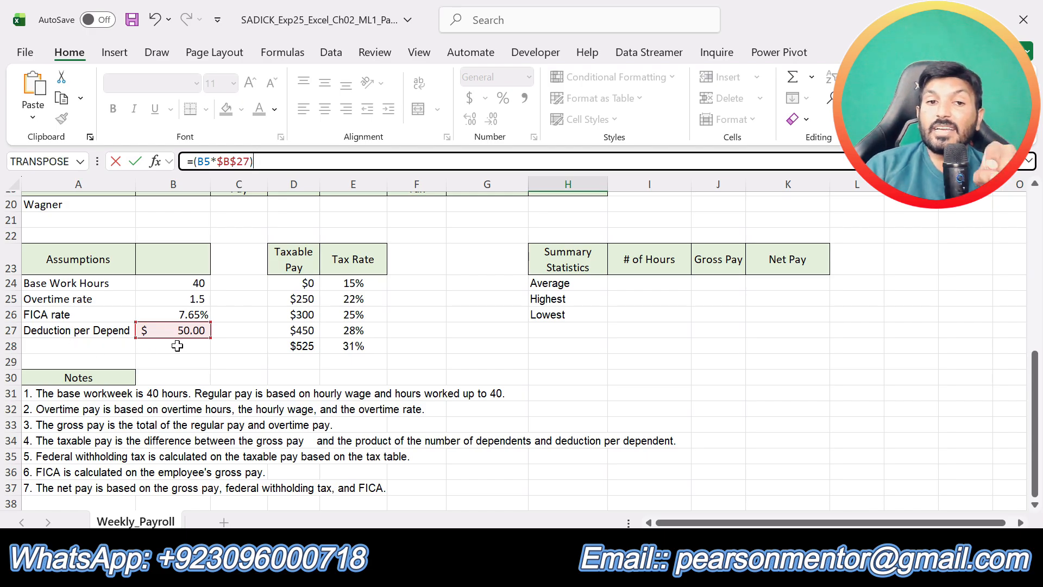
scroll(673, 325, "up", 6)
key("alt+Tab")
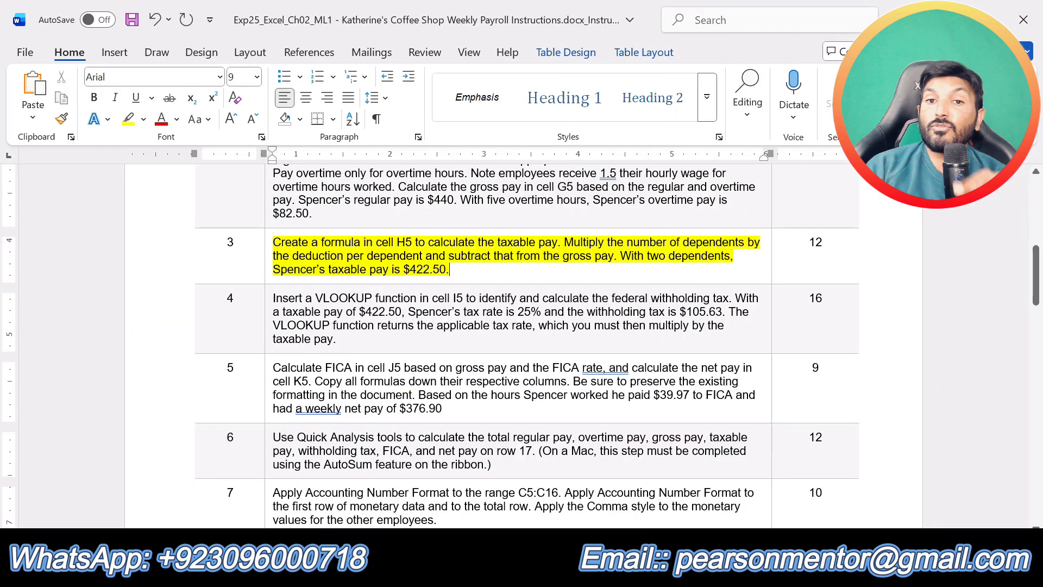
key("alt+Tab")
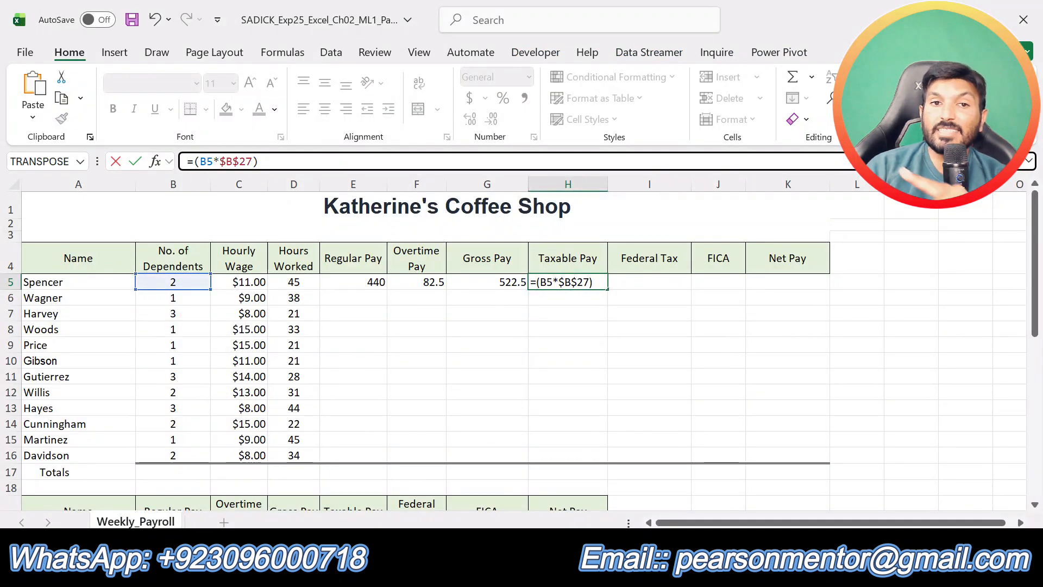
Subtract the dependents' deduction from gross pay G5 and enter the H5 taxable pay formula as =G5-(B5*$B$27).
left_click(502, 281)
type("-")
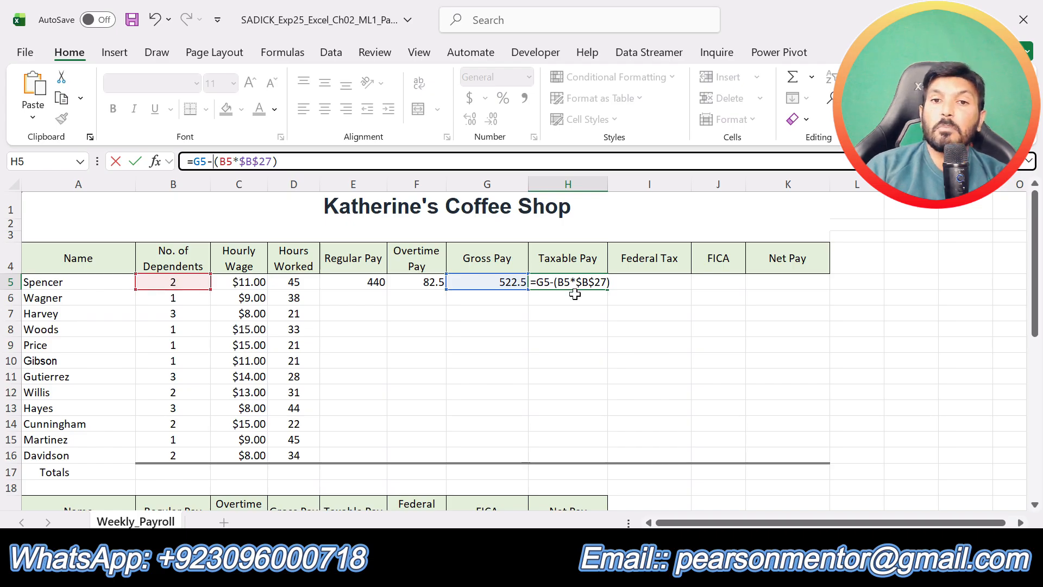
scroll(102, 445, "down", 5)
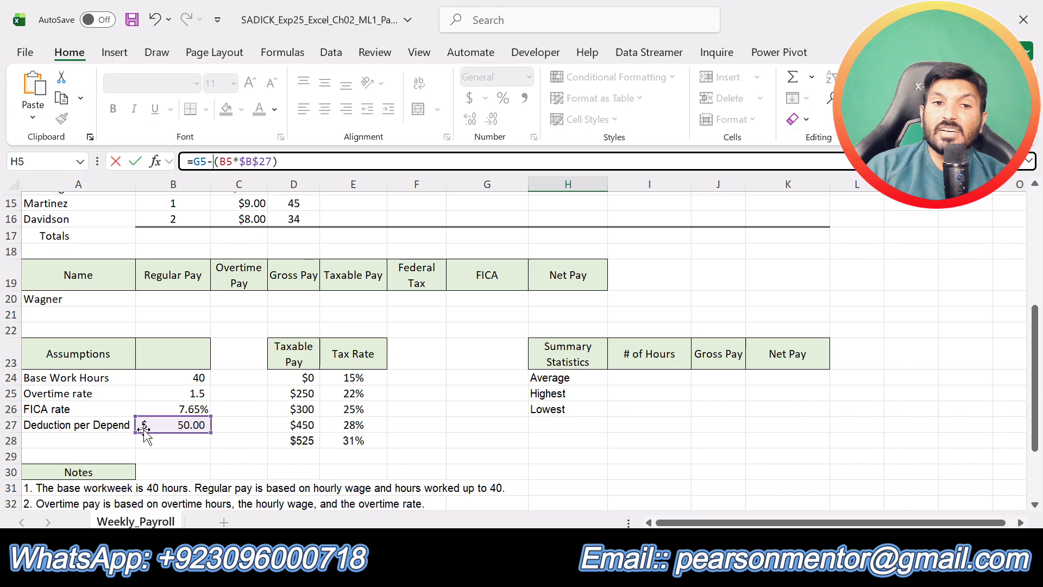
scroll(584, 326, "up", 5)
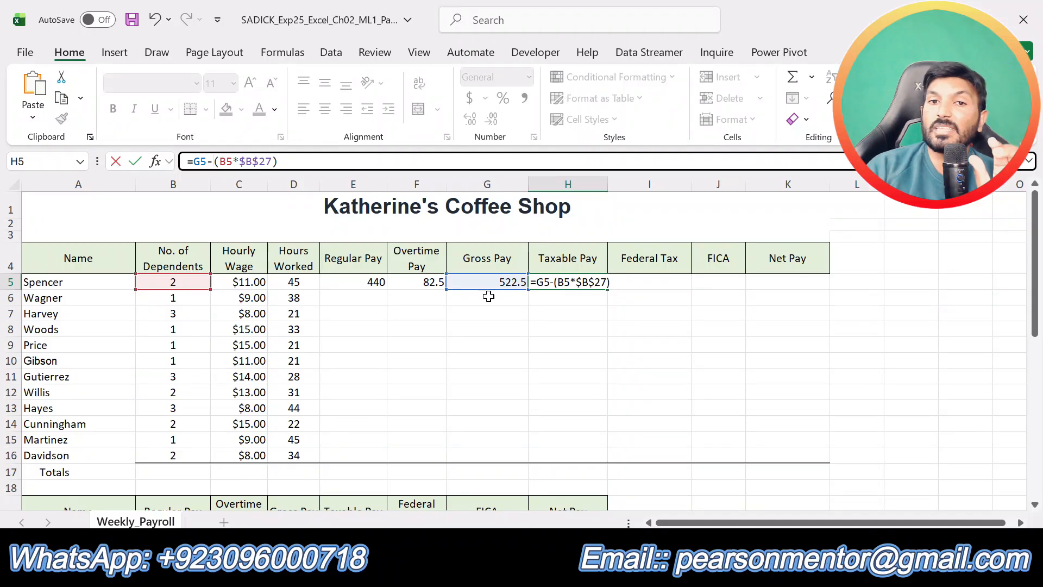
key("Return")
left_click(575, 282)
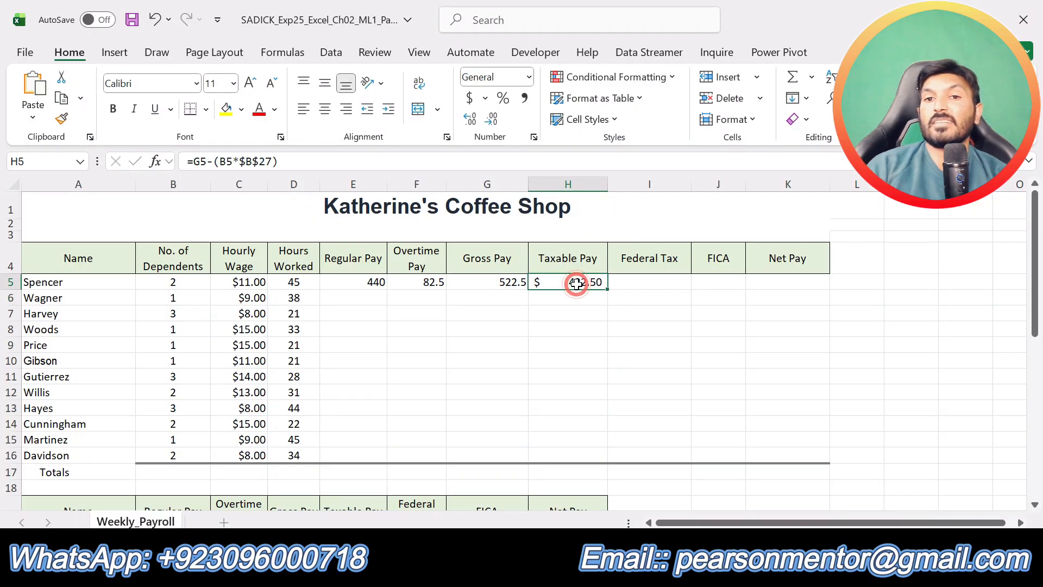
left_click(753, 363)
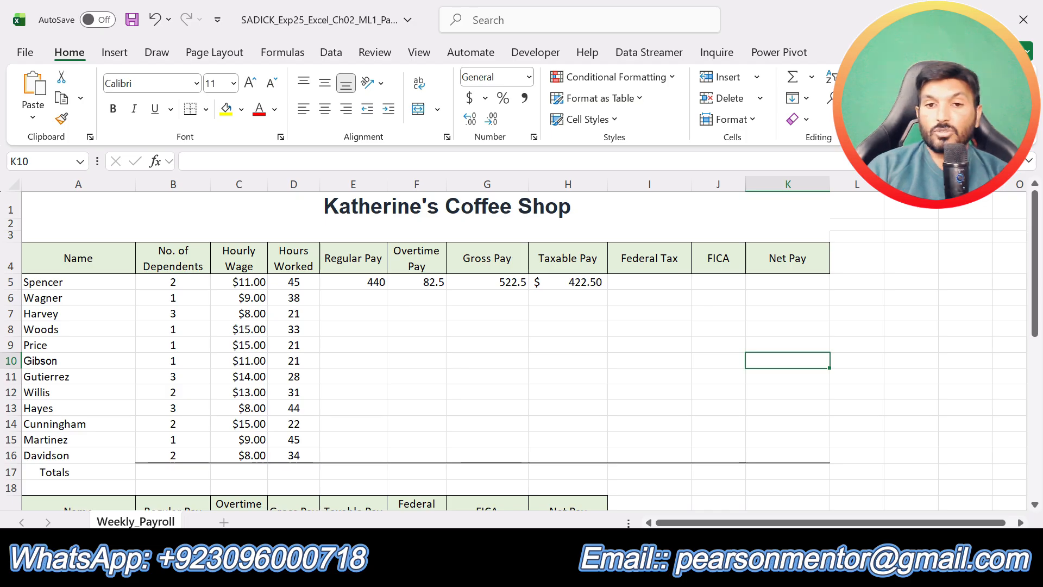
Switch to Word, remove the highlight from the step 3 instruction and highlight the step 4 VLOOKUP instruction in yellow.
key("alt+Tab")
type("]")
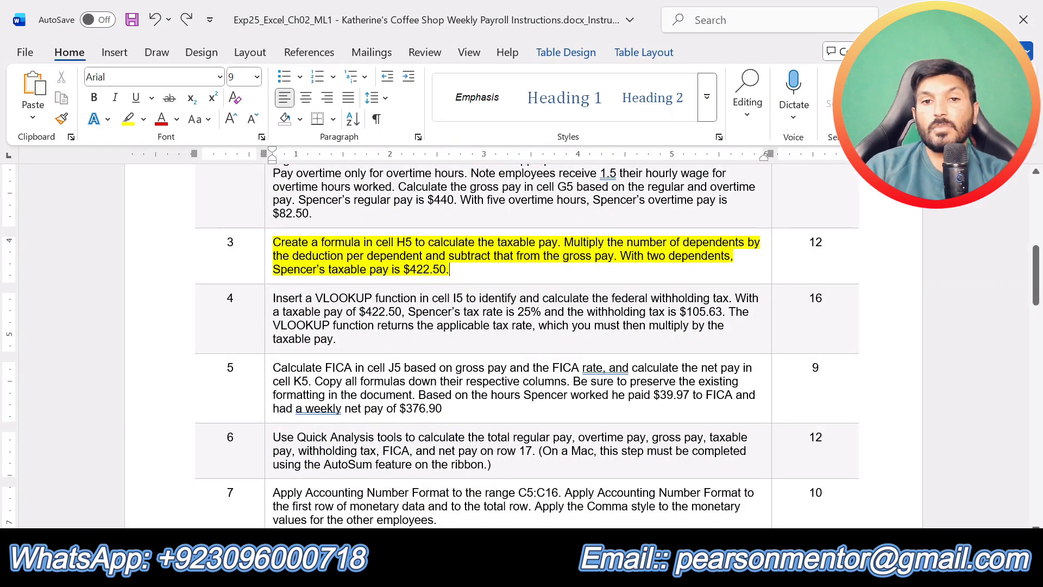
key("ctrl+z")
scroll(521, 346, "down", 5)
scroll(522, 345, "up", 6)
left_click_drag(347, 294, 274, 253)
left_click(351, 223)
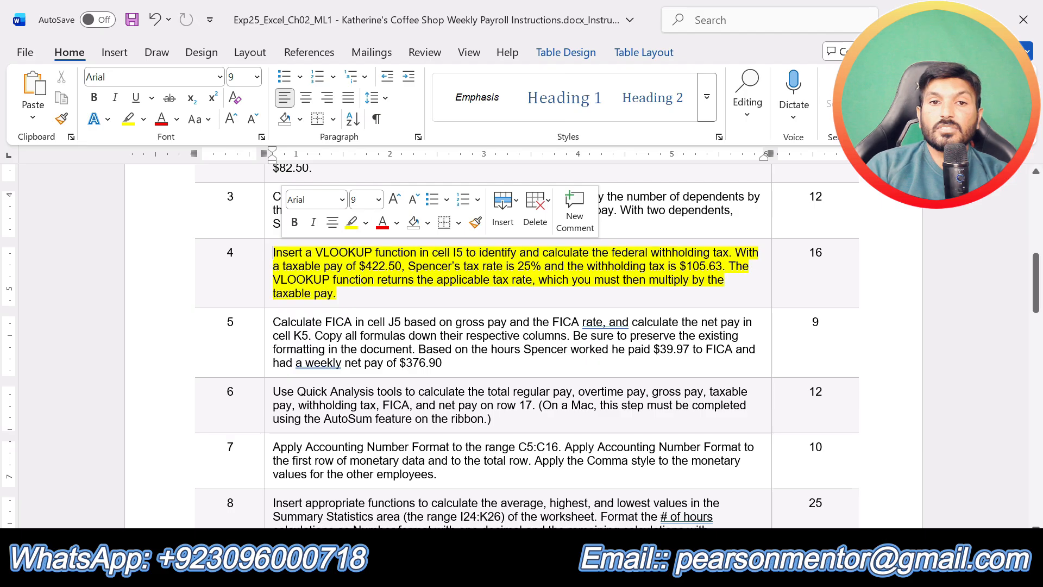
left_click(355, 280)
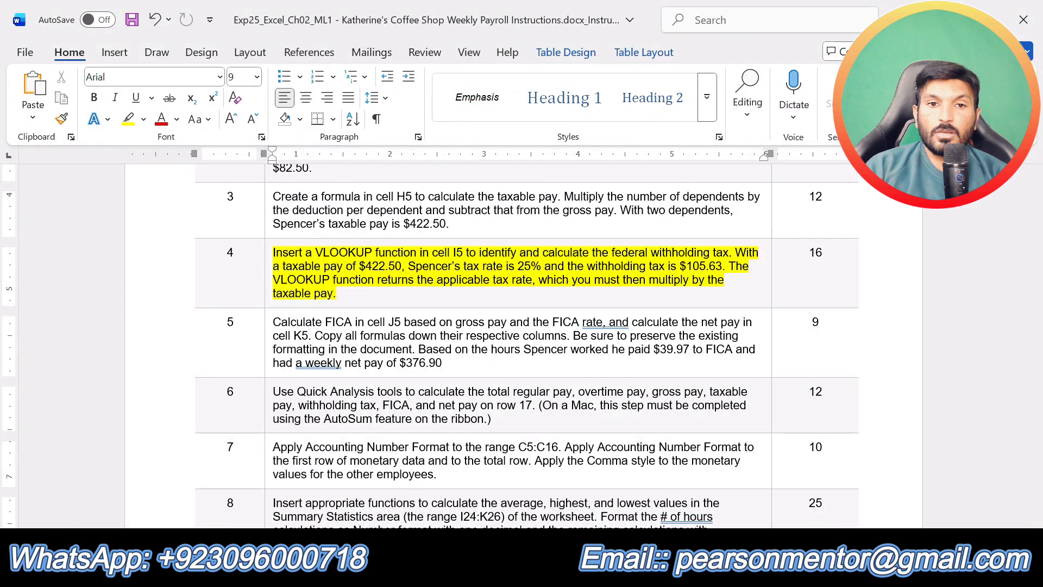
Switch to Excel, start a VLOOKUP formula in Spencer's Federal Tax cell I5 and bring up its function arguments dialog.
left_click(610, 569)
left_click(610, 569)
left_click(610, 569)
left_click(654, 277)
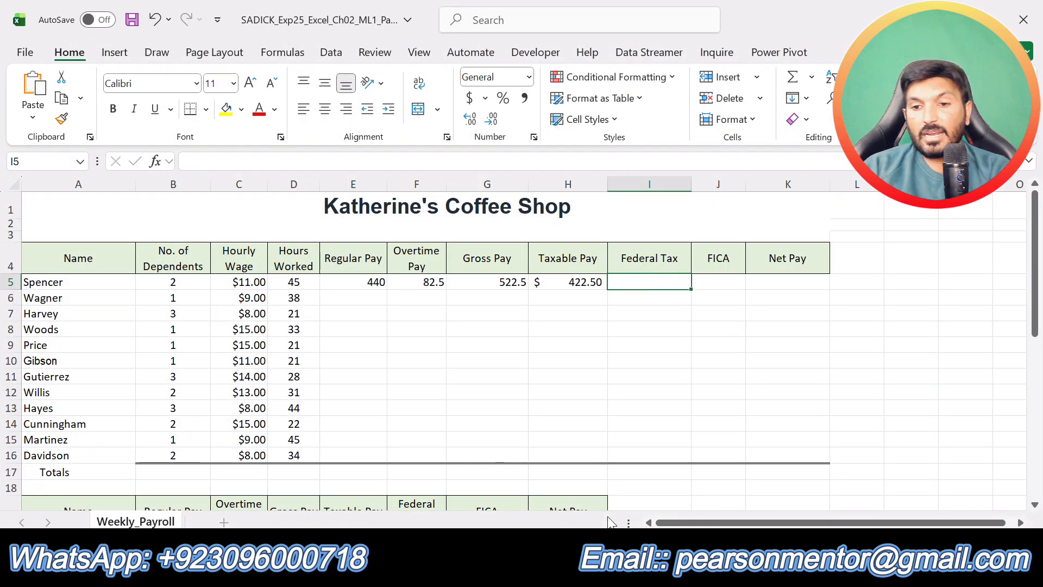
type("=vl")
double_click(647, 299)
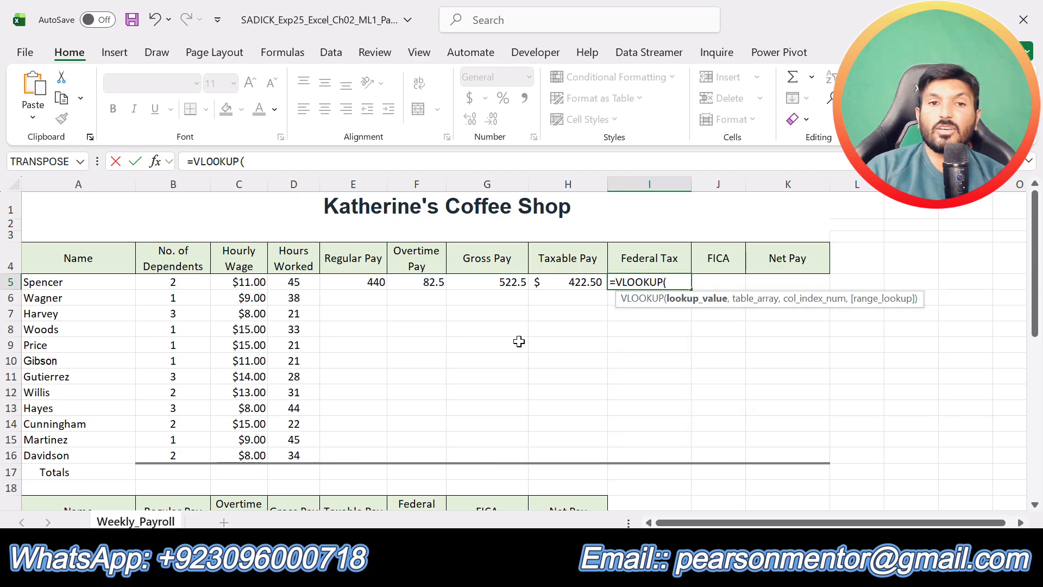
left_click(155, 161)
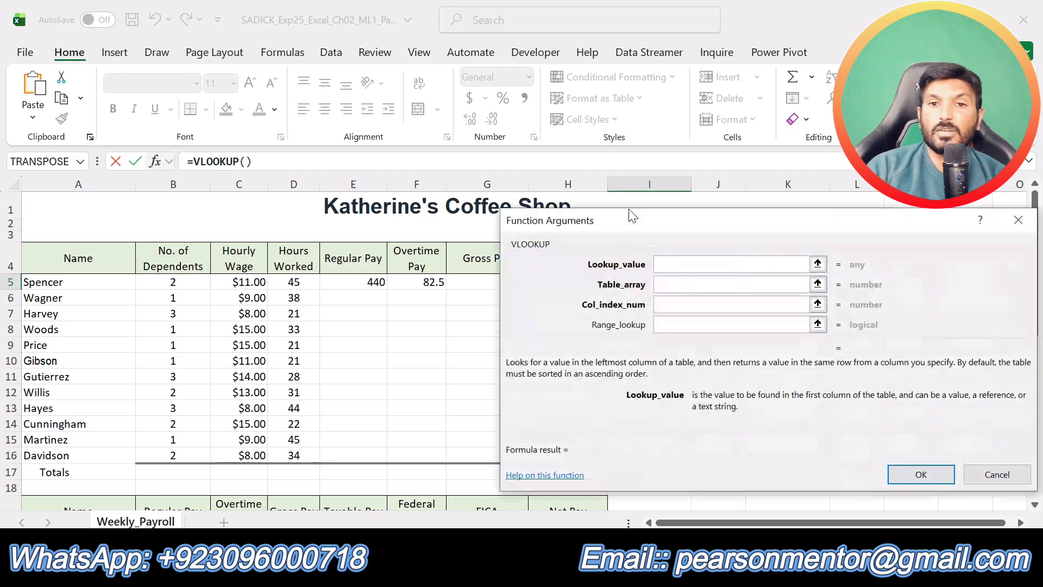
Move the function arguments dialog clear of the taxable pay cell and set the VLOOKUP lookup value to H5.
left_click_drag(632, 213, 174, 261)
double_click(694, 262)
key("BackSpace")
left_click_drag(625, 229, 123, 48)
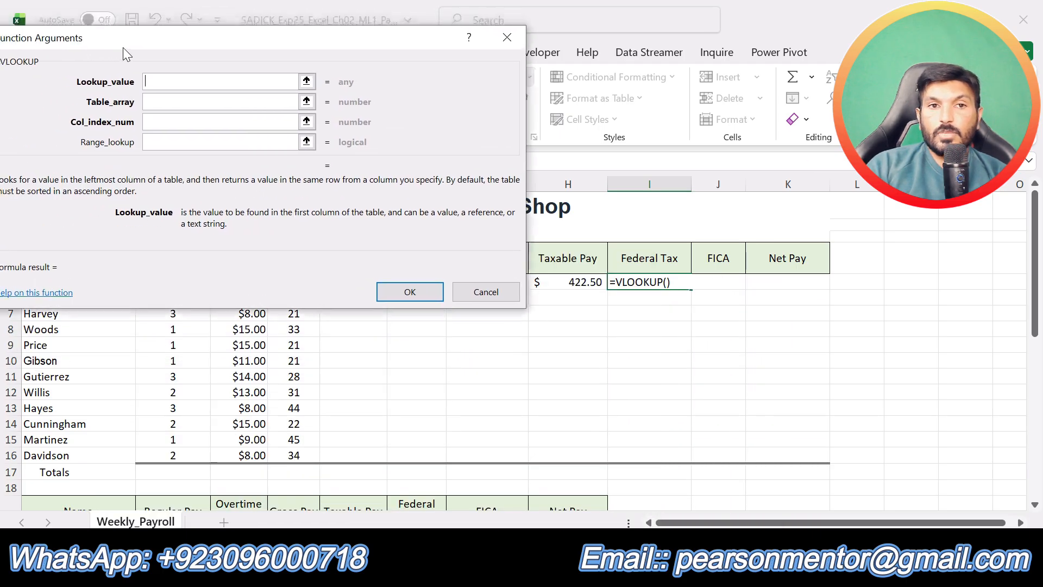
left_click_drag(213, 47, 339, 121)
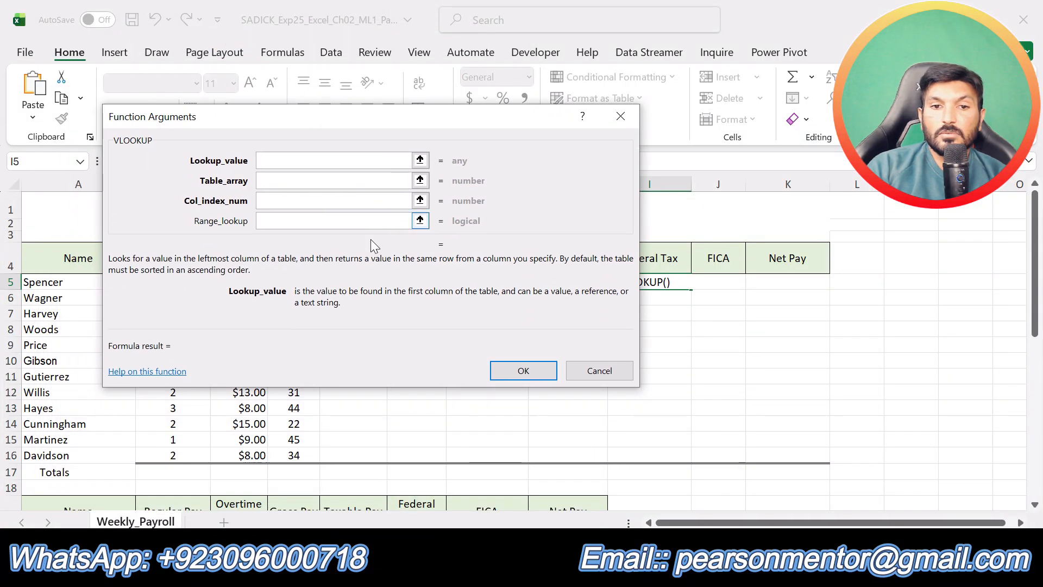
scroll(392, 414, "down", 4)
scroll(392, 413, "up", 1)
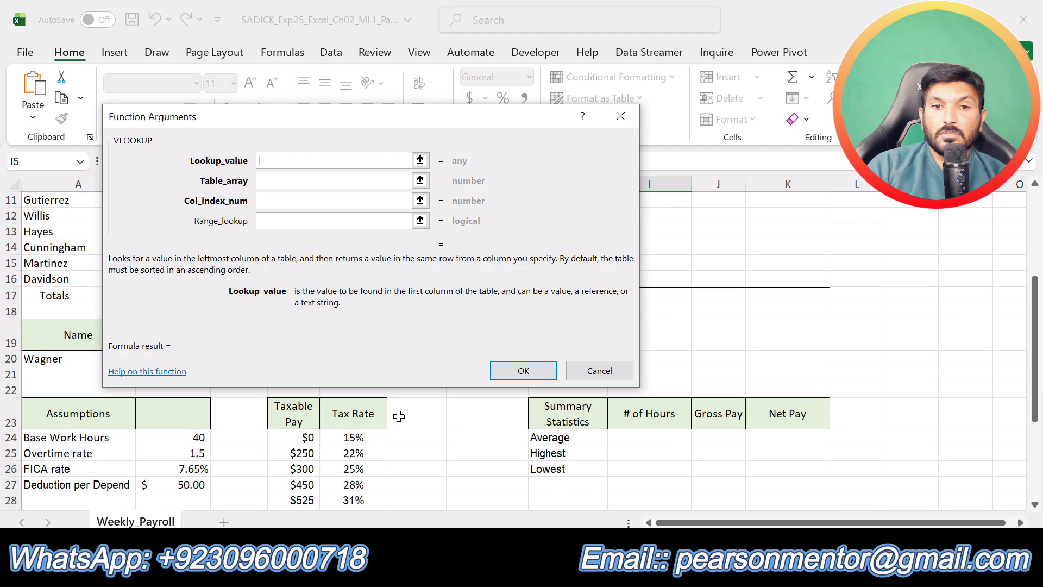
scroll(399, 417, "up", 1)
scroll(398, 416, "down", 2)
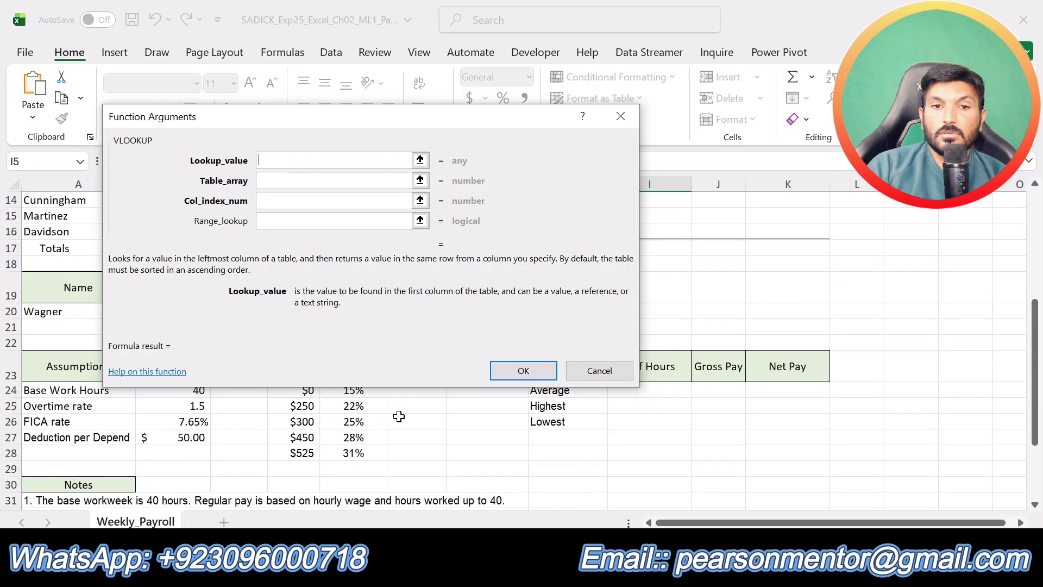
scroll(399, 416, "up", 1)
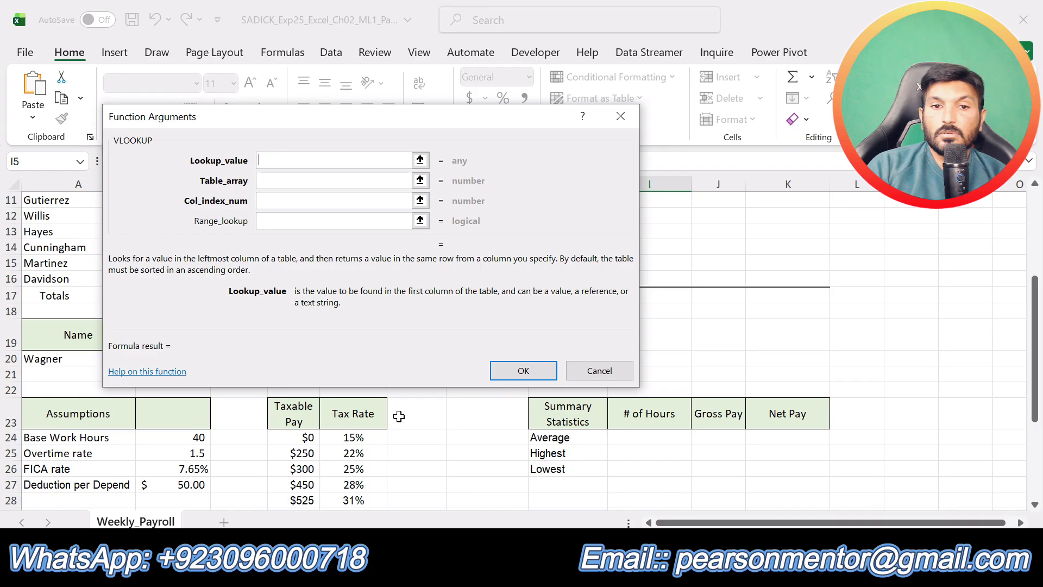
scroll(399, 416, "up", 2)
left_click_drag(370, 120, 296, 208)
scroll(647, 300, "up", 2)
left_click(585, 283)
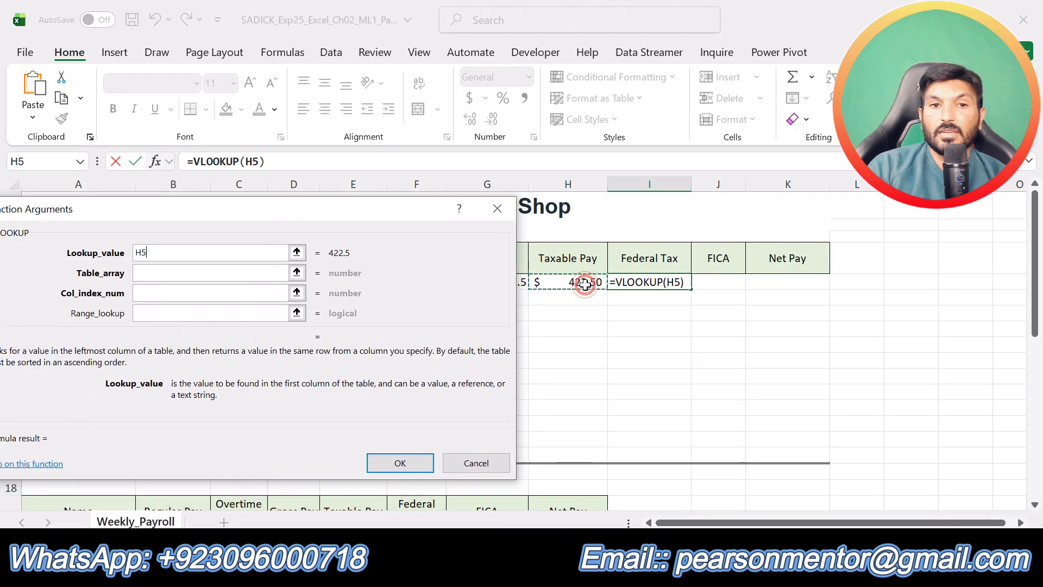
Try the tax table with its header row, D23:E28, as the table array, making the starting reference $D$23.
left_click(153, 272)
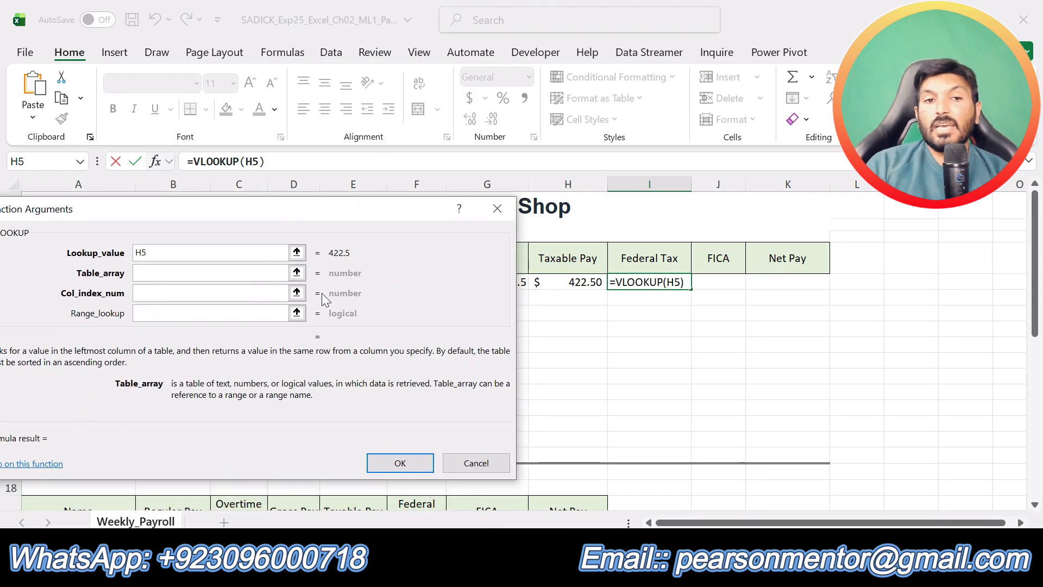
scroll(368, 294, "down", 2)
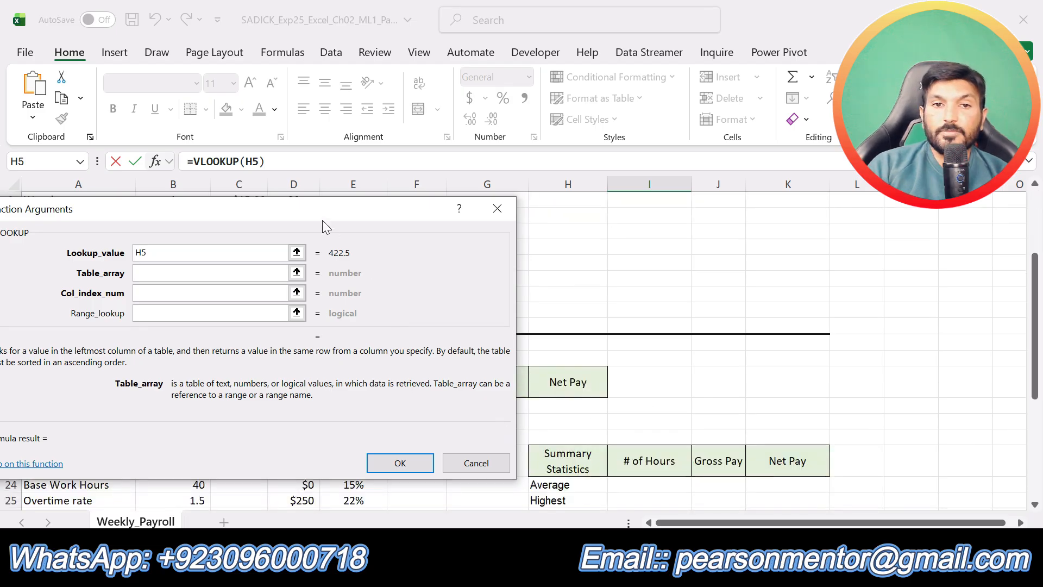
left_click(277, 184)
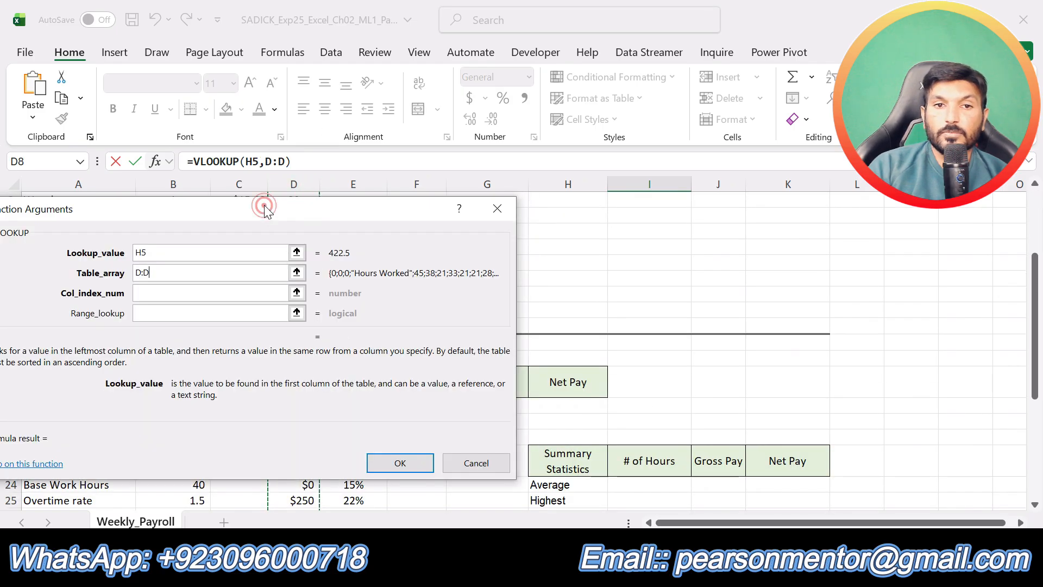
left_click_drag(266, 207, 282, 147)
key("BackSpace")
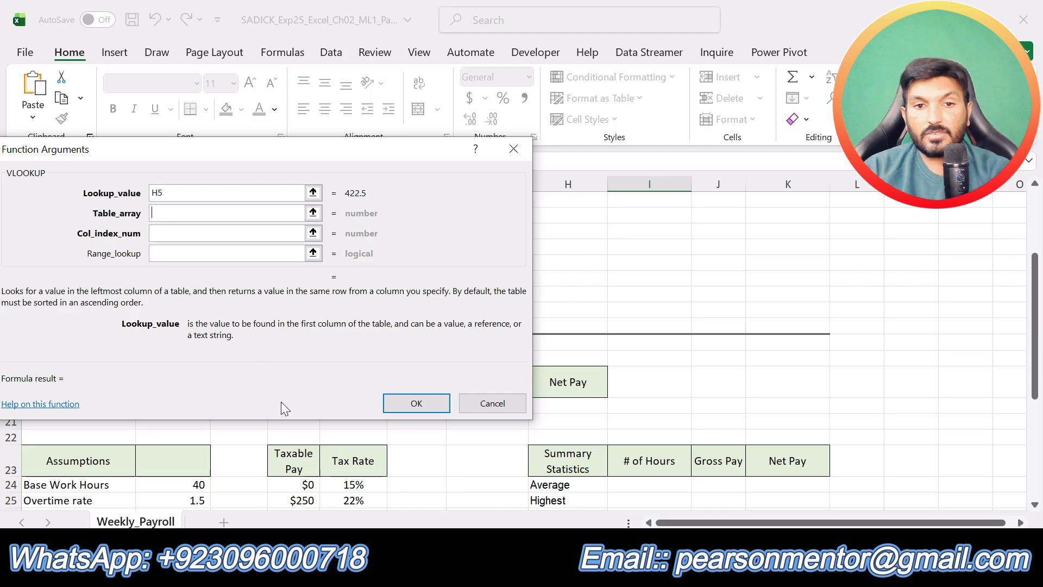
scroll(304, 451, "down", 2)
scroll(308, 455, "up", 1)
scroll(307, 456, "up", 1)
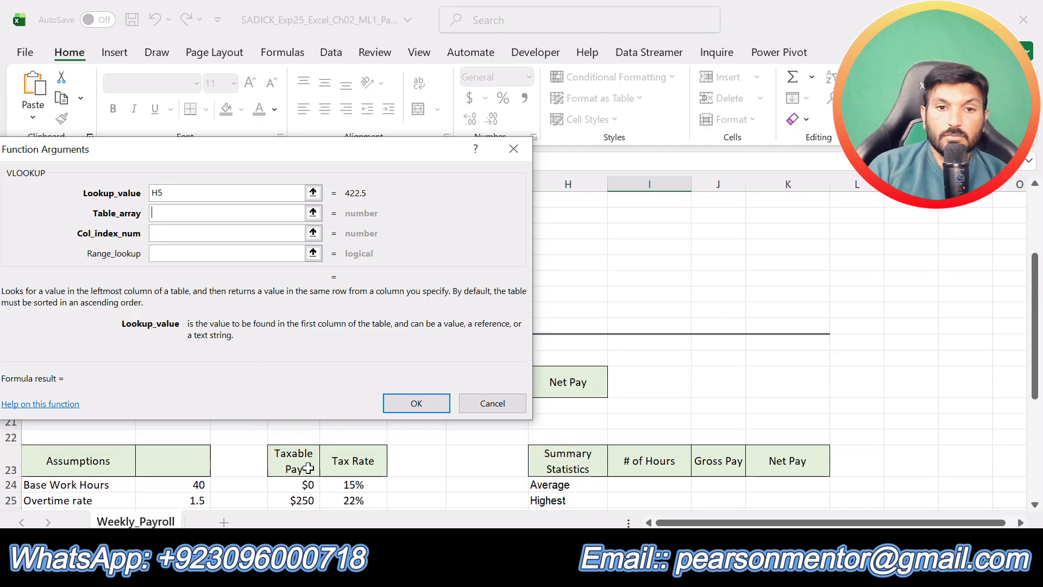
left_click_drag(294, 469, 361, 484)
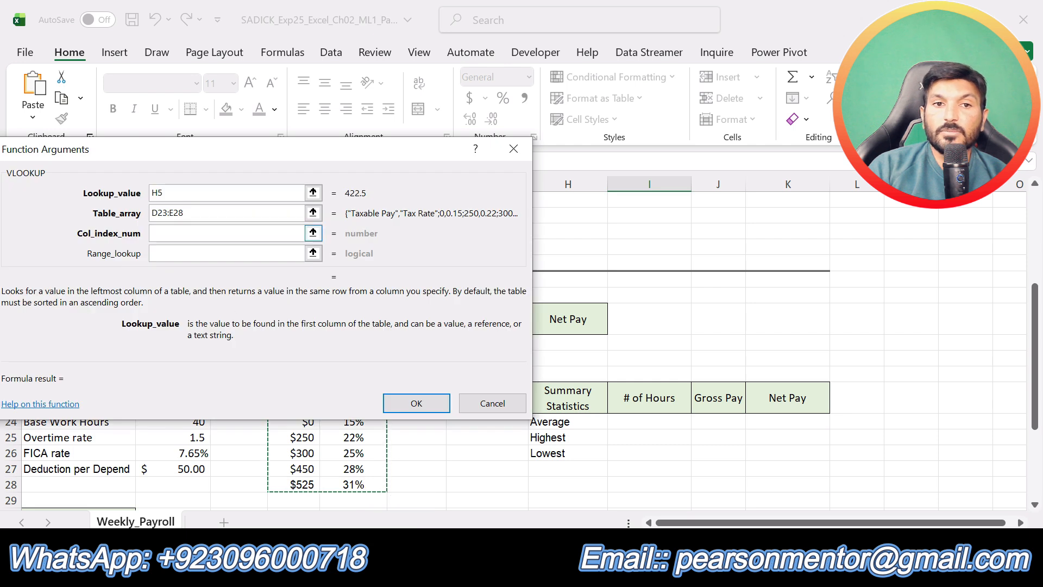
left_click(152, 212)
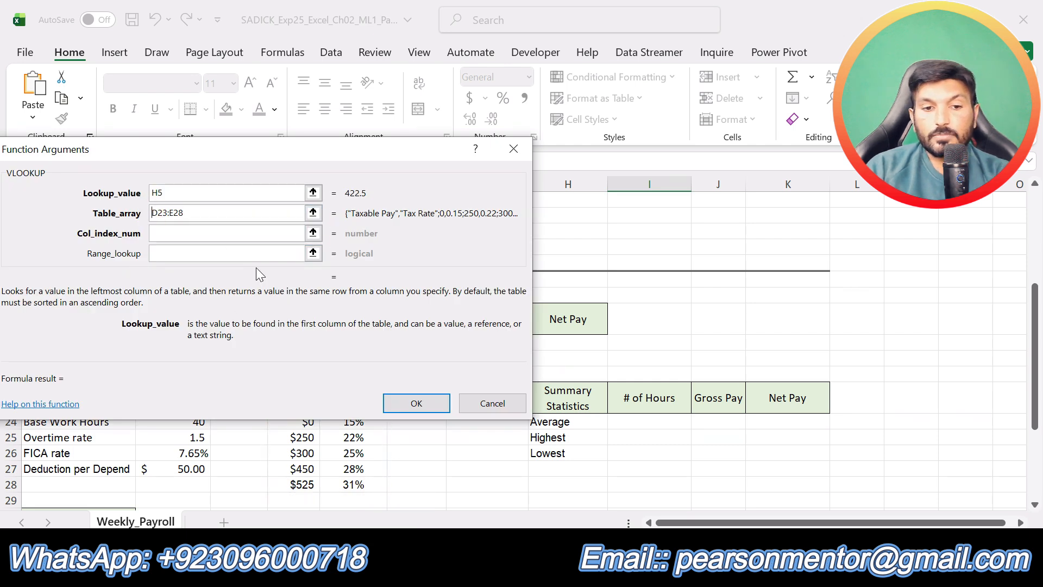
type("$")
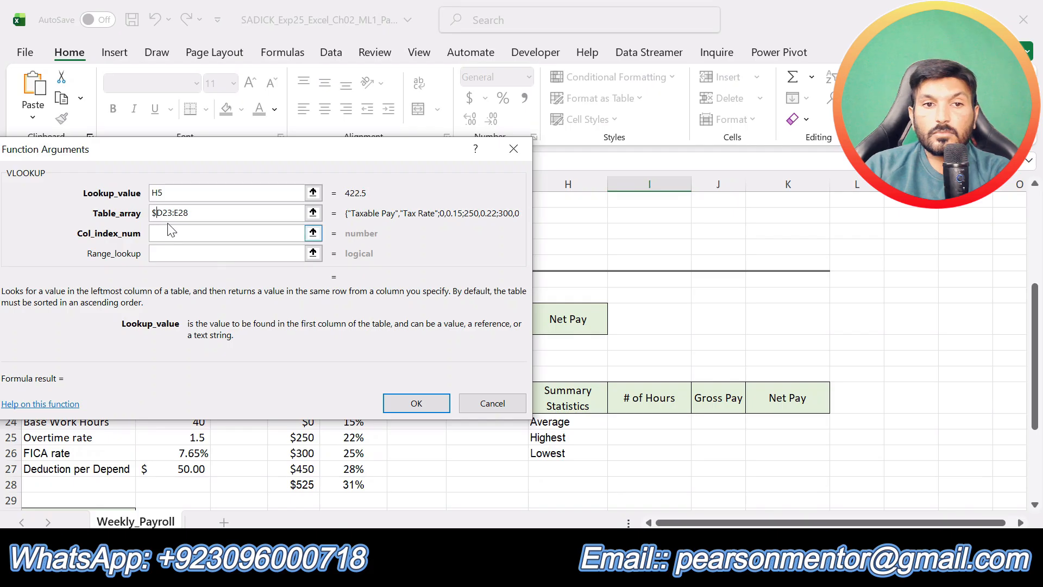
key("Right")
type("$")
Replace the table array with D24:E28, leaving out the header row, and try to make its references absolute.
double_click(197, 212)
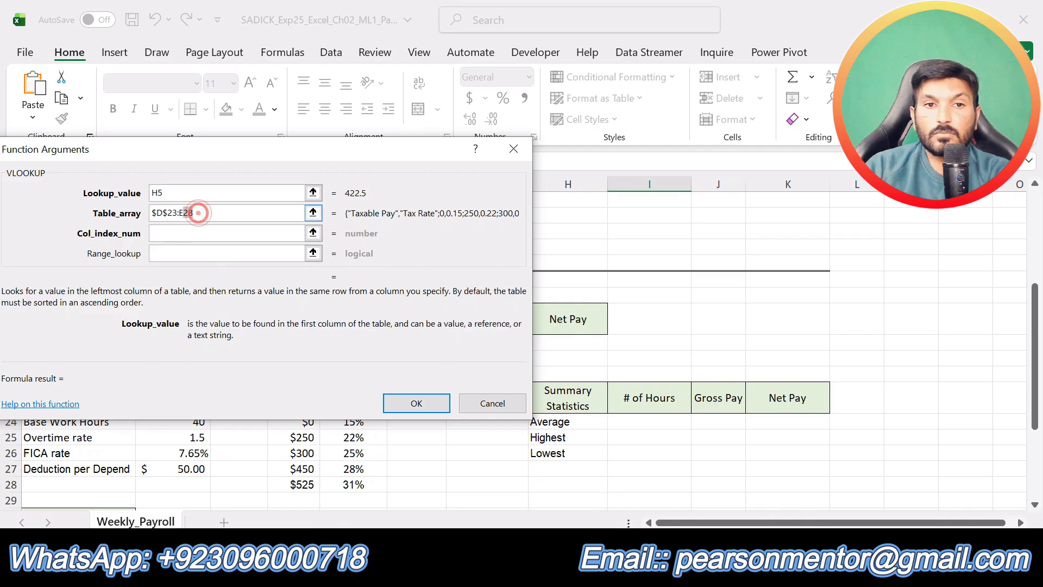
scroll(302, 470, "up", 1)
left_click_drag(302, 470, 363, 474)
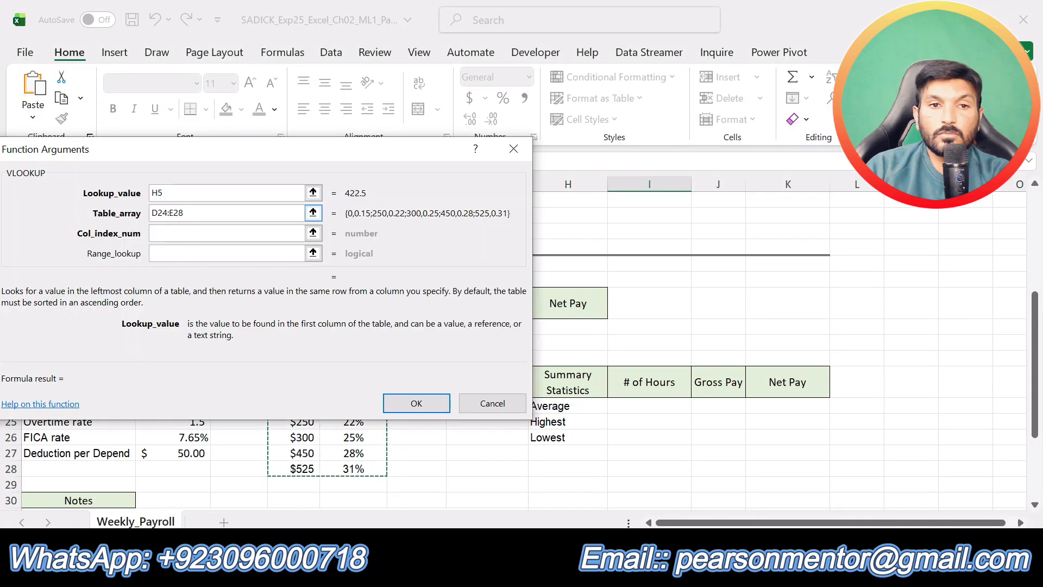
left_click(151, 214)
left_click(153, 213)
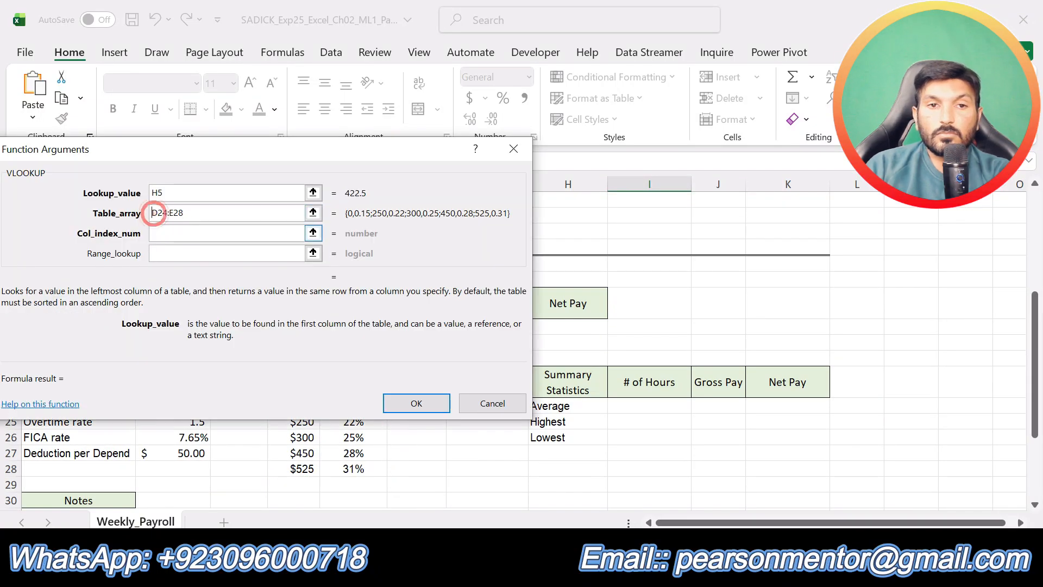
key("Tab")
left_click(154, 213)
type("$")
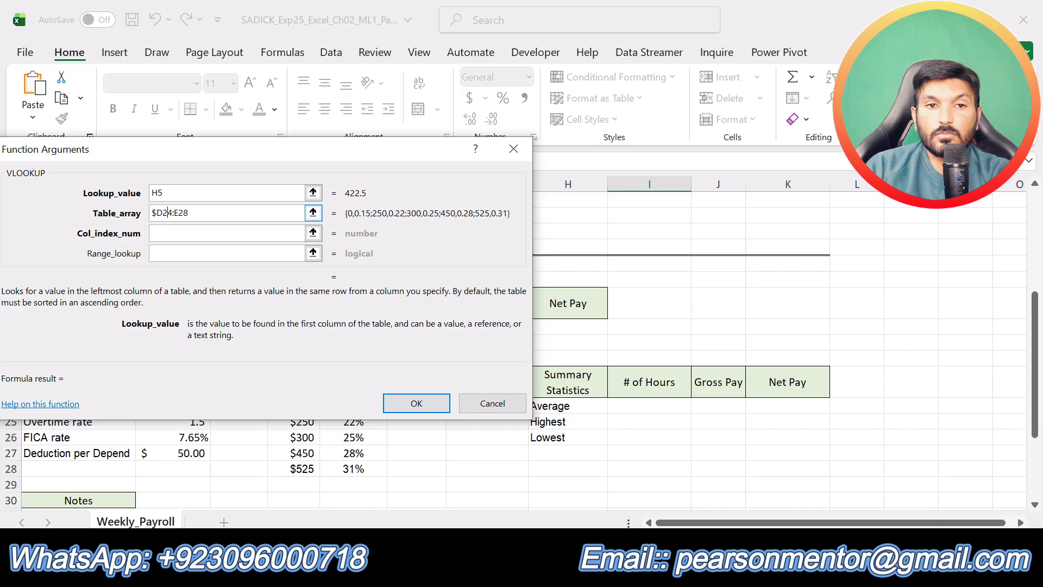
left_click(175, 213)
type("$")
left_click(178, 212)
type("$24$")
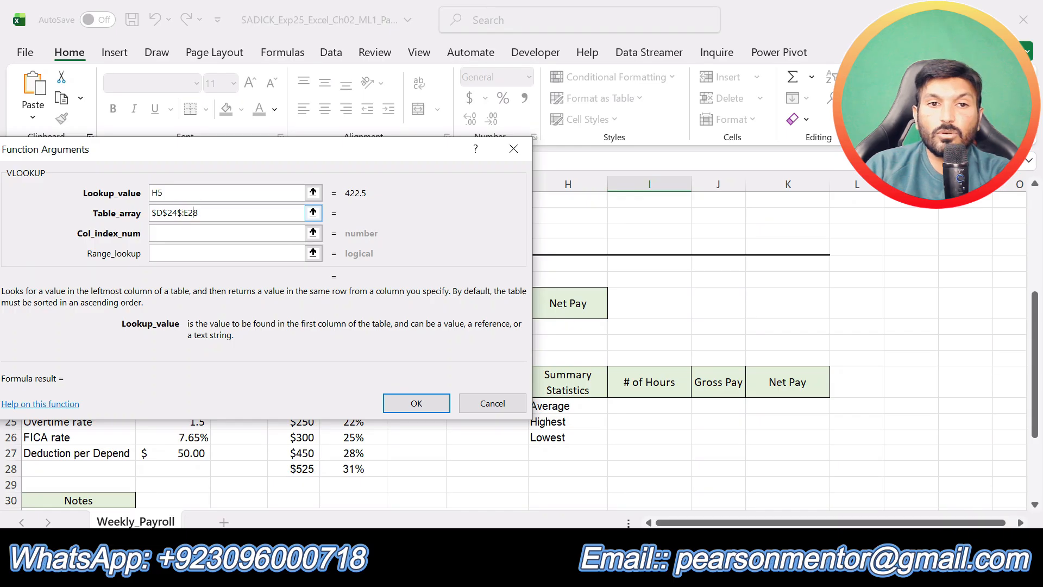
Clear the malformed table array entry and reselect the tax table range D24:E28.
double_click(179, 214)
left_click(206, 214)
left_click_drag(207, 214, 99, 204)
scroll(283, 450, "up", 1)
left_click_drag(297, 456, 350, 485)
left_click(162, 227)
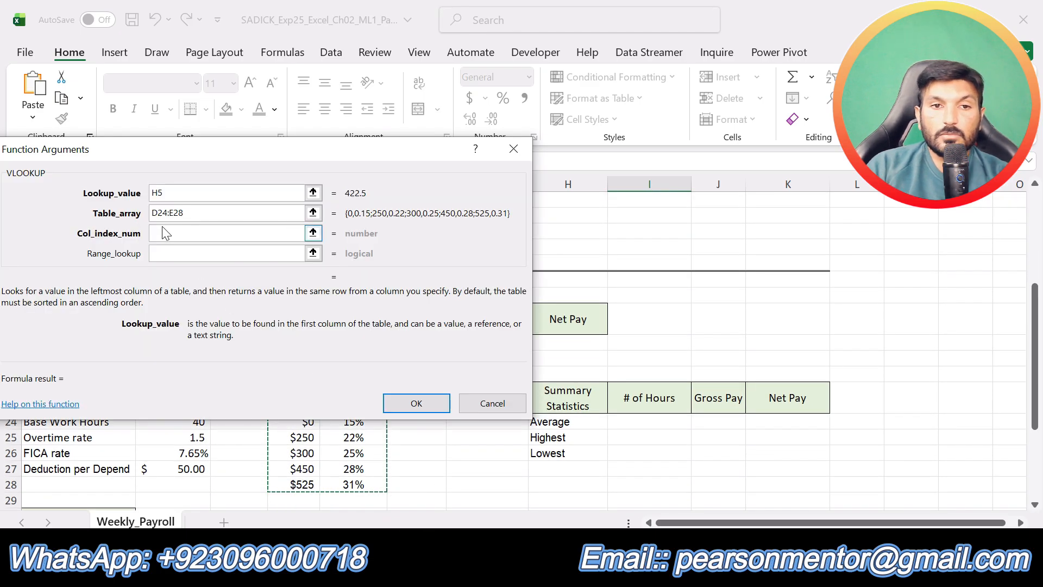
Make both ends of the VLOOKUP table array absolute so it reads $D$24:$E$28.
left_click(153, 213)
type("$")
left_click(162, 213)
type("$")
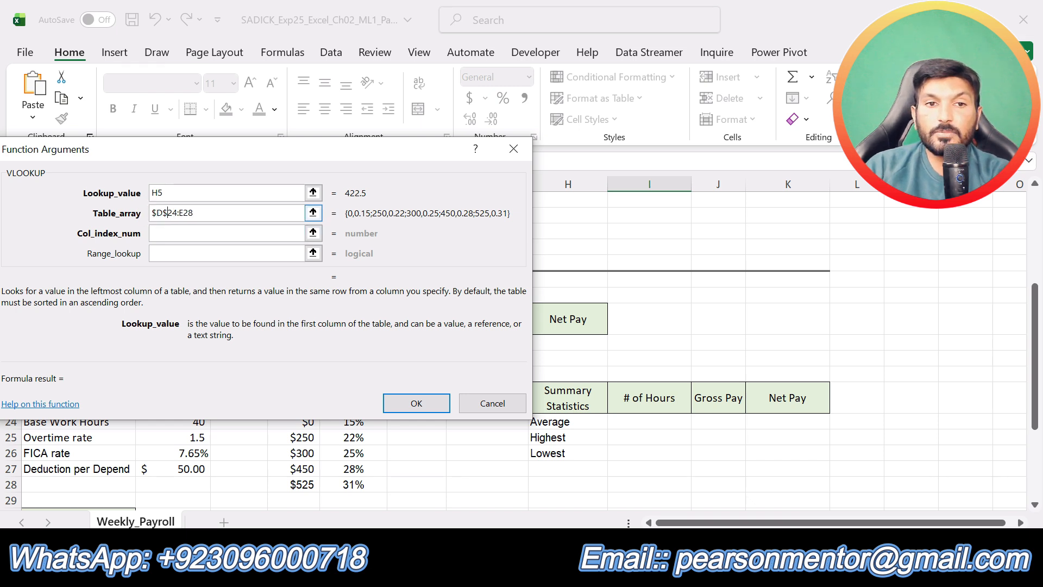
left_click(179, 212)
type("$")
left_click(188, 212)
type("$E$")
left_click(211, 235)
left_click(214, 212)
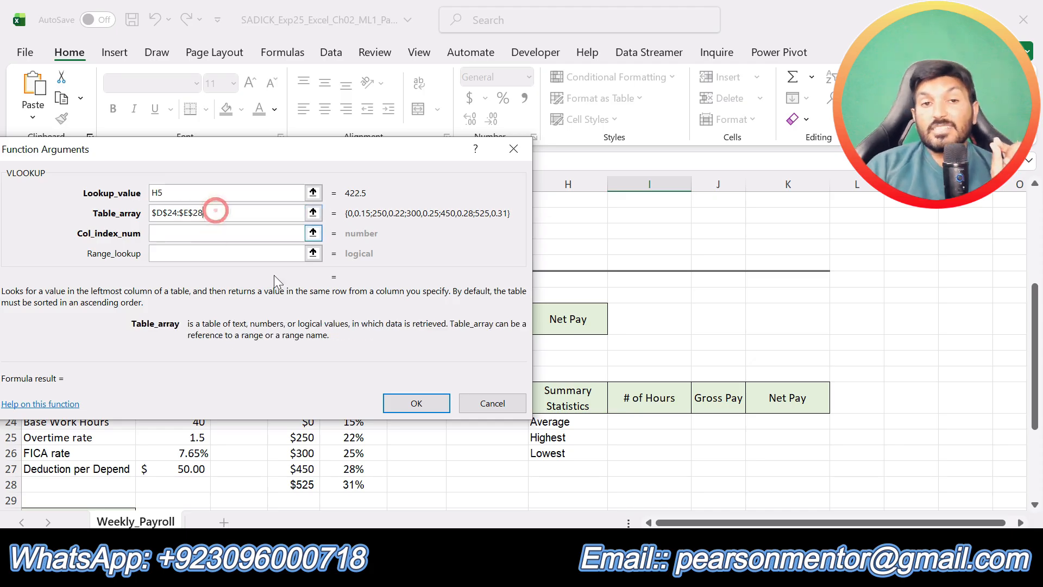
scroll(367, 443, "up", 1)
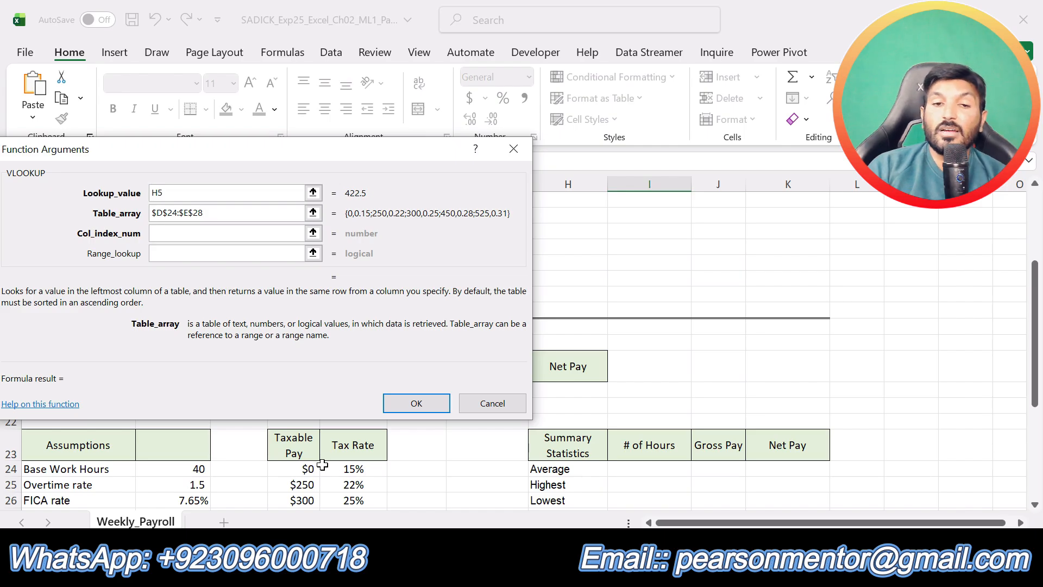
scroll(368, 480, "down", 1)
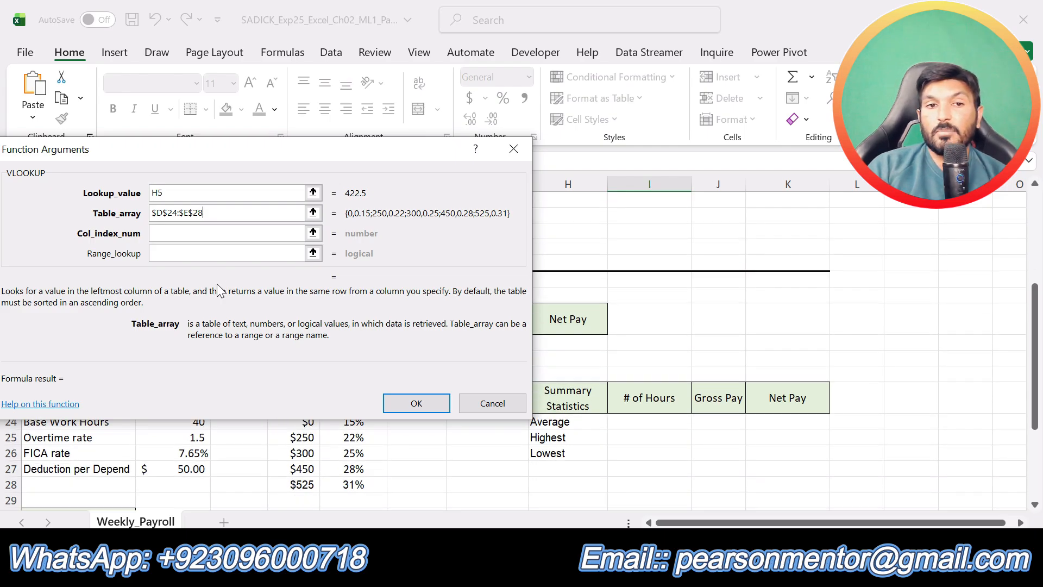
Set the VLOOKUP column index number to 2 and check it against step 4 of the Word instructions.
key("Tab")
type("2")
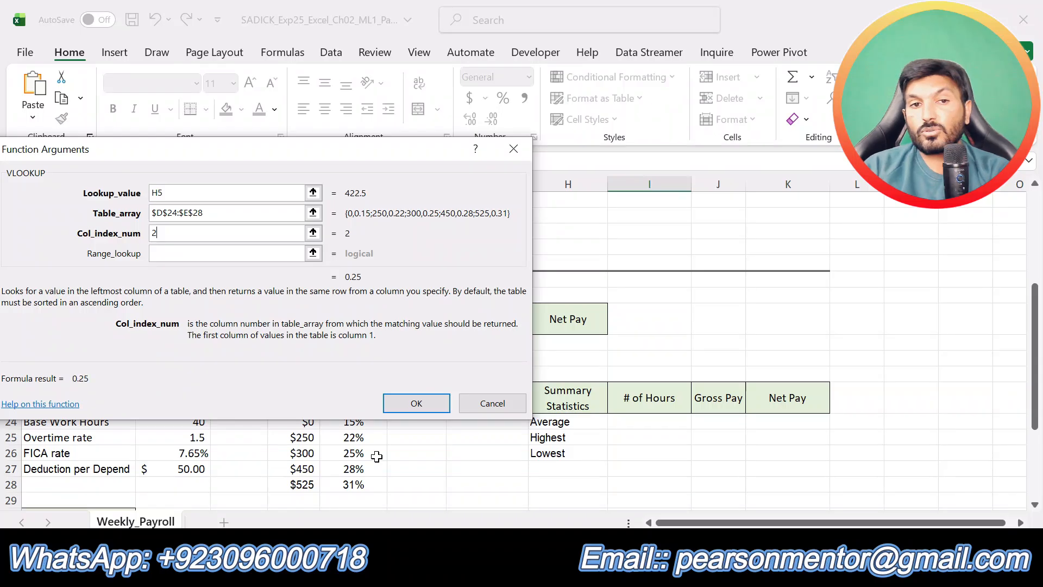
key("alt+Tab")
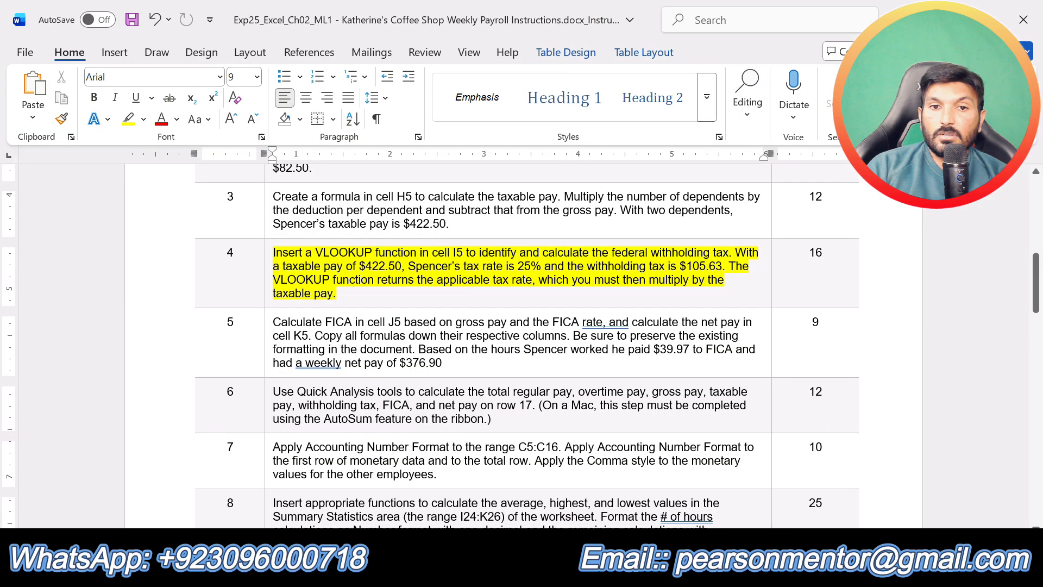
key("alt+Tab")
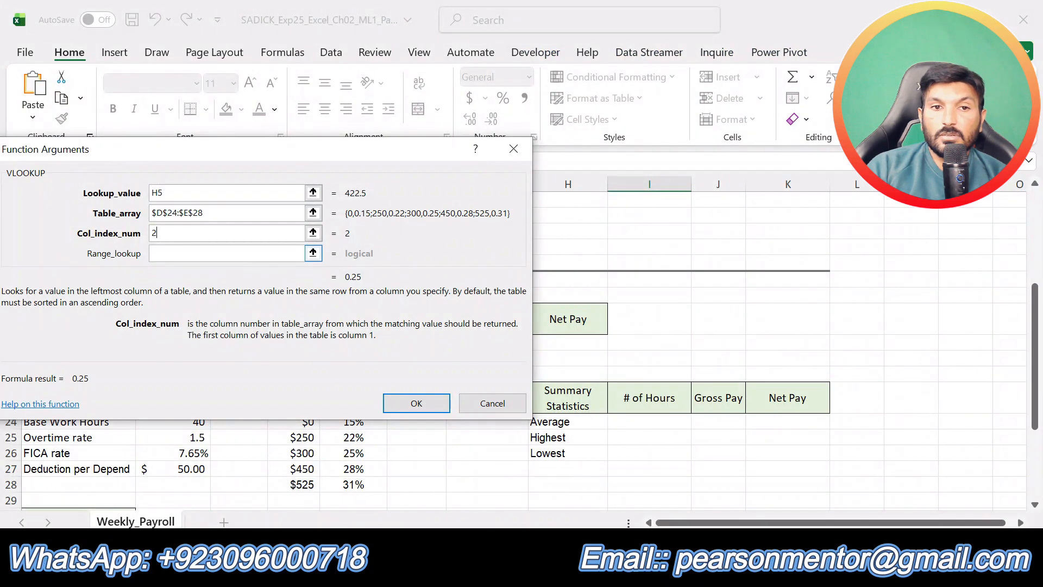
Set the VLOOKUP range lookup to TRUE and insert the completed function in I5.
left_click(217, 253)
scroll(403, 485, "up", 1)
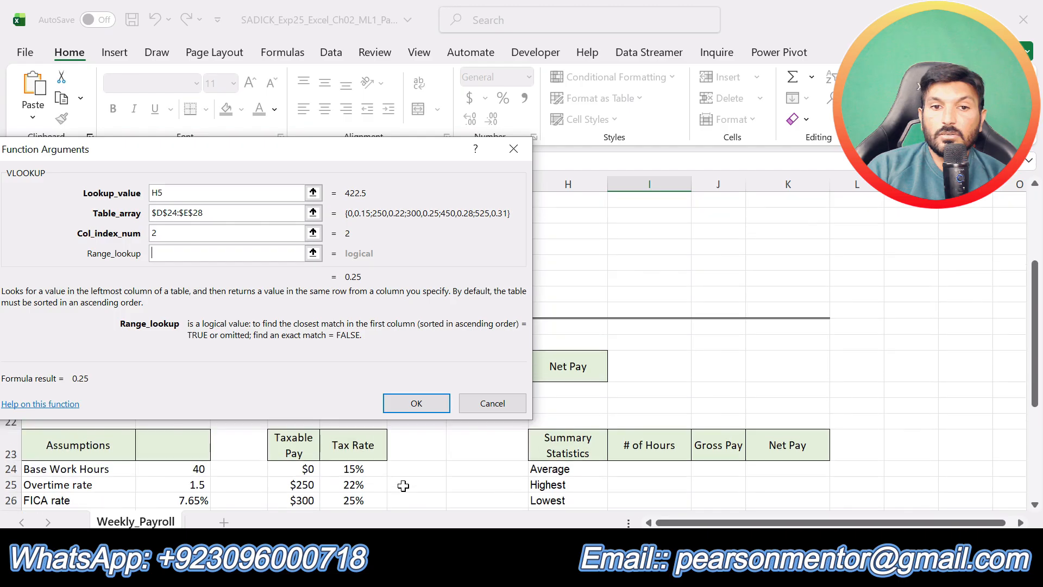
key("alt+Tab")
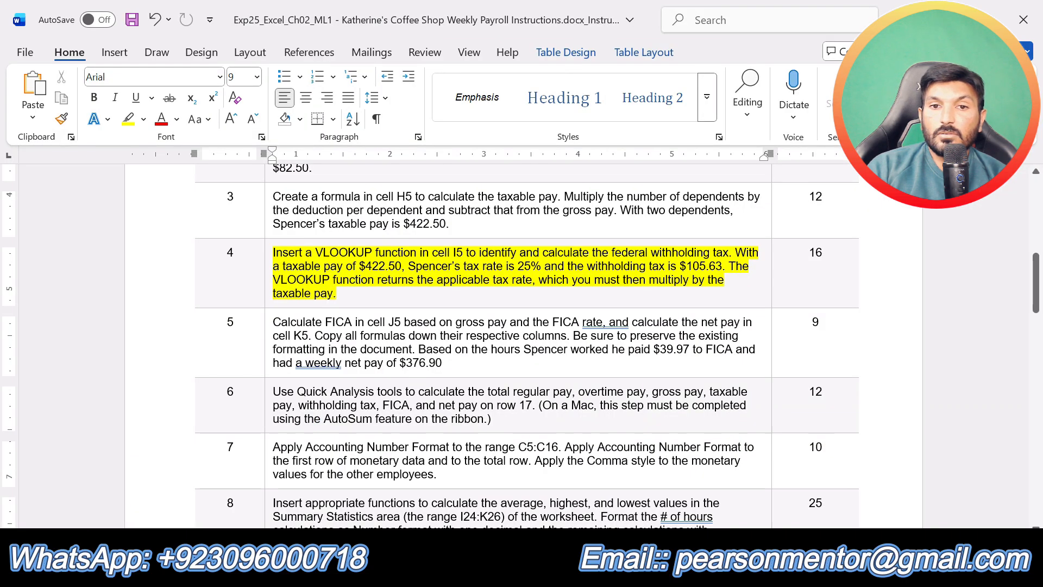
key("alt+Tab")
scroll(659, 340, "up", 3)
mouse_move(385, 162)
left_mouse_down()
mouse_move(236, 259)
mouse_move(178, 191)
mouse_move(372, 332)
mouse_move(367, 199)
mouse_move(384, 146)
left_mouse_up()
scroll(601, 412, "down", 3)
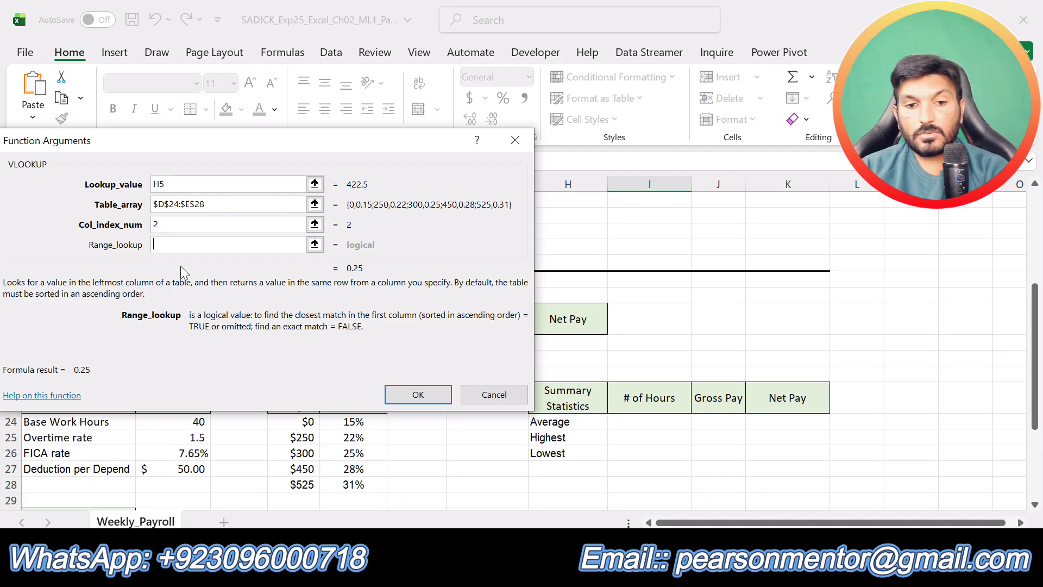
type("TRUE")
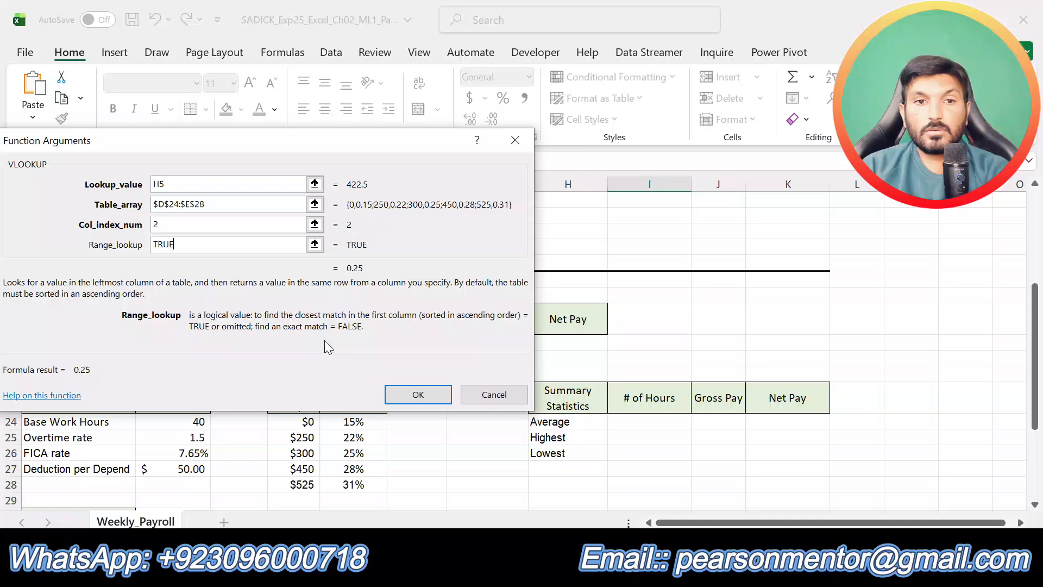
scroll(370, 370, "down", 1)
left_click(414, 394)
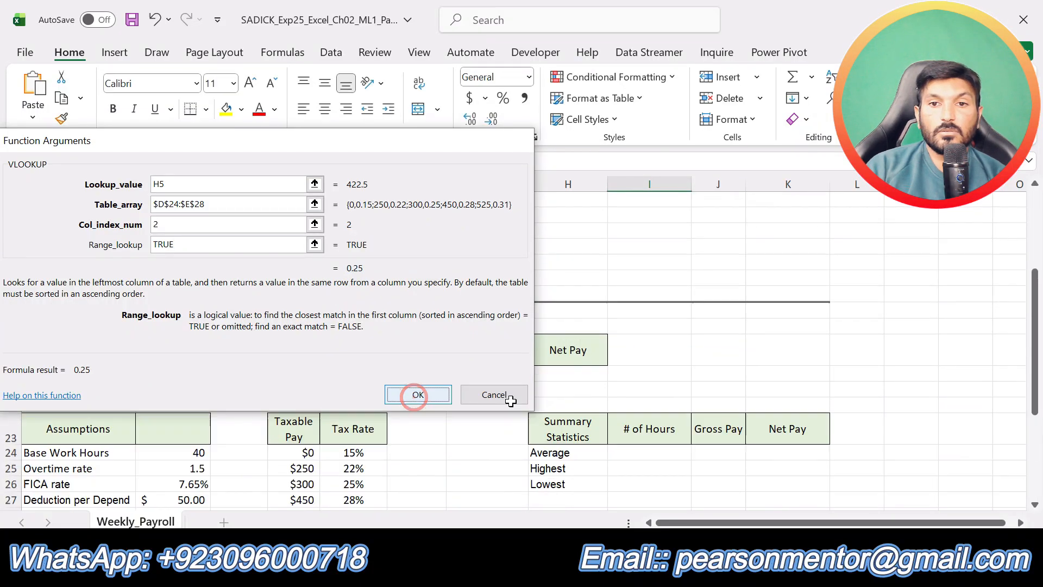
Reread step 4 of the instructions and multiply the VLOOKUP formula in I5 by the taxable pay in H5.
key("alt+Tab")
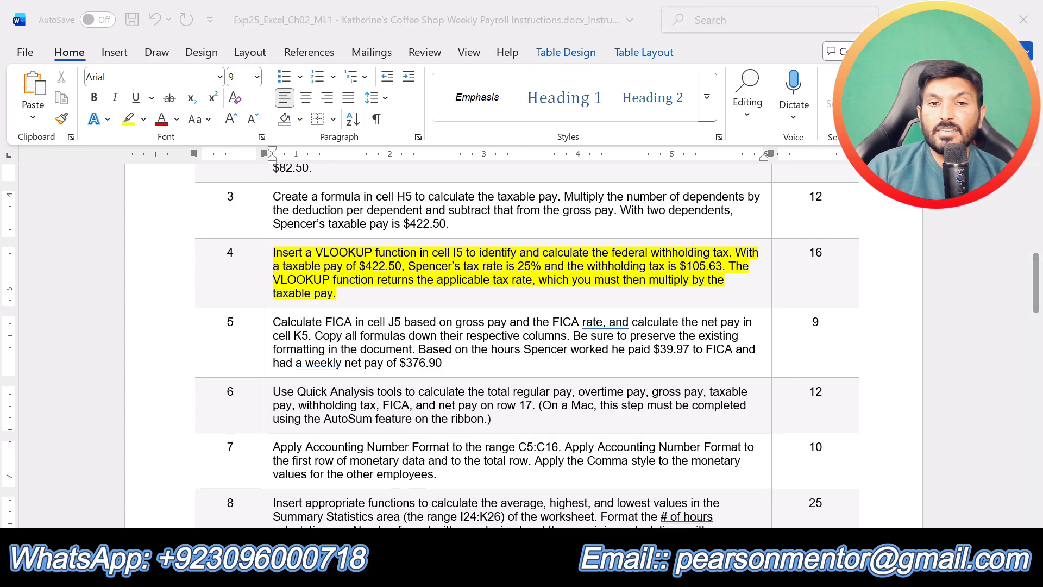
key("alt+Tab")
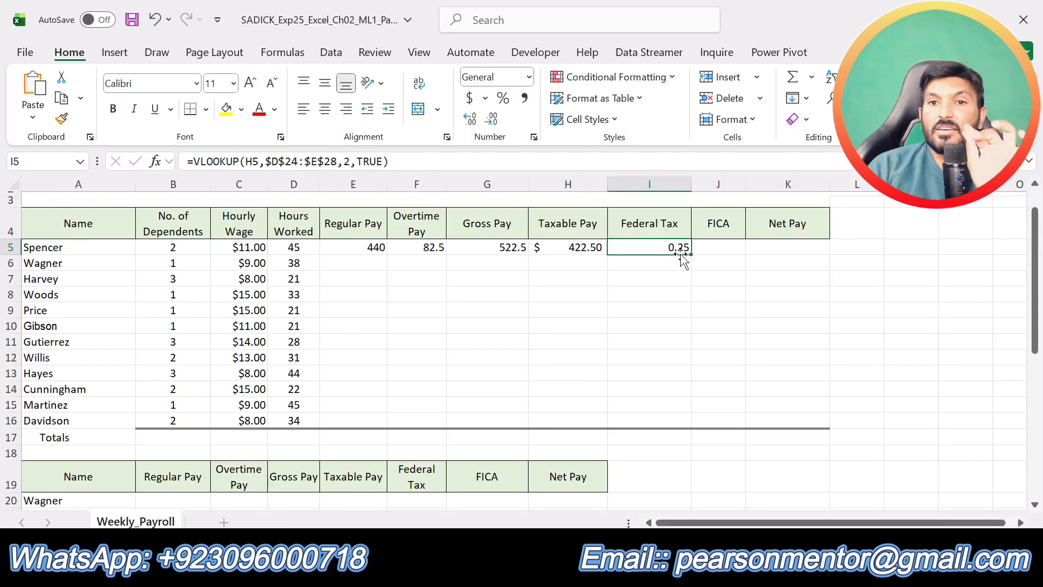
key("alt+Tab")
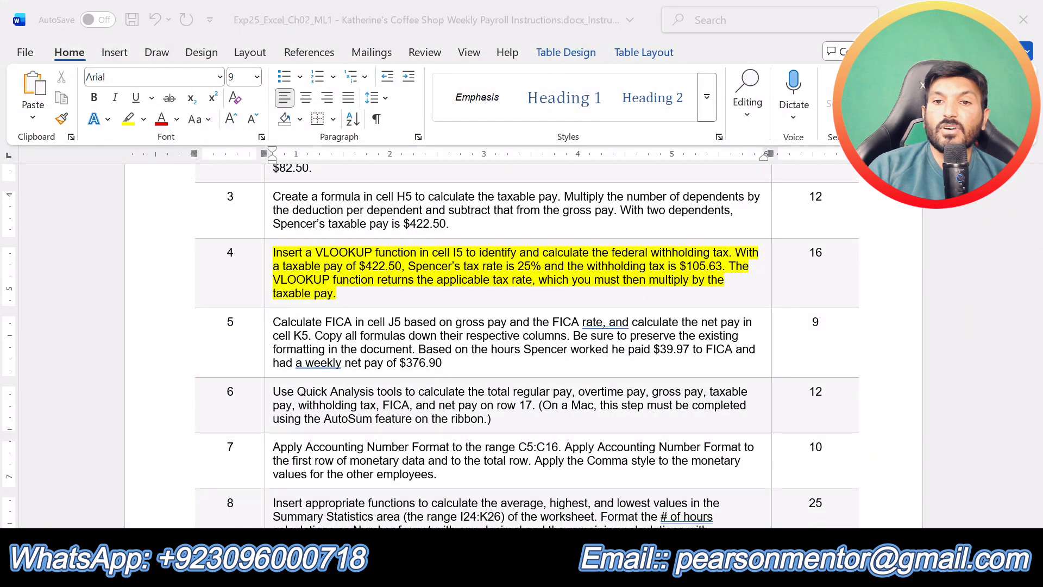
key("alt+Tab")
key("alt+Tab")
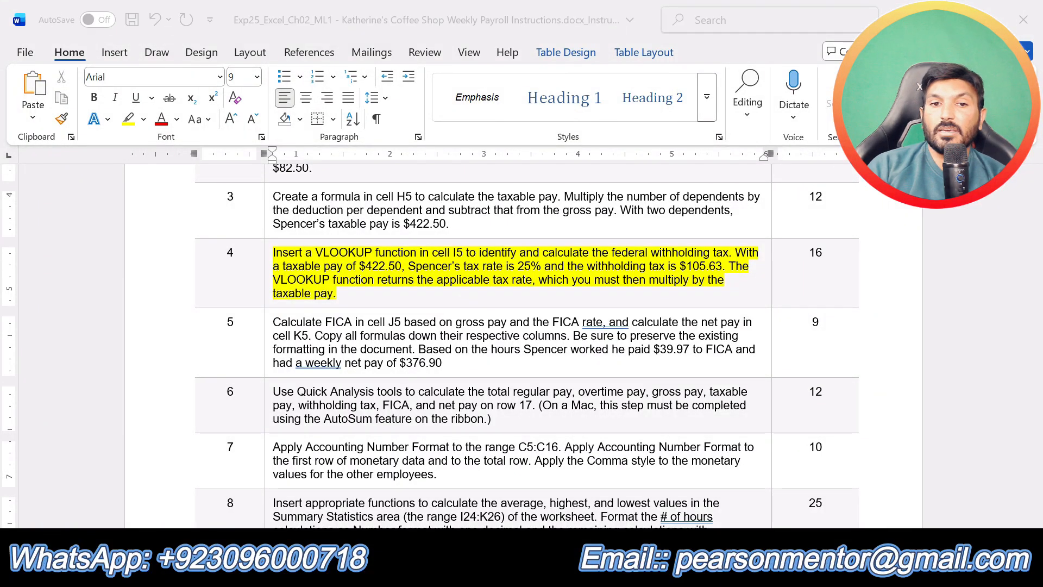
key("alt+Tab")
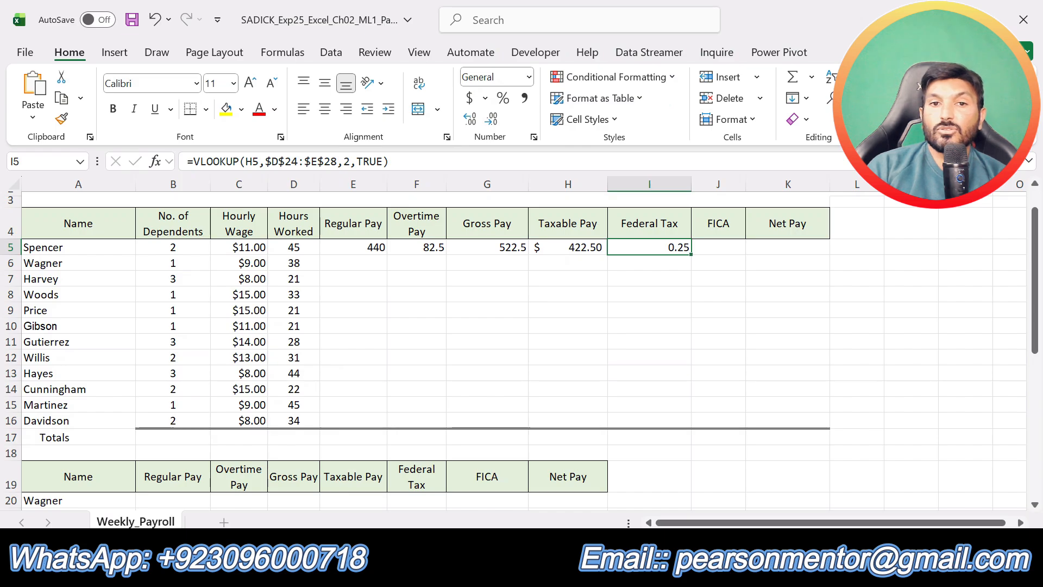
left_click(412, 162)
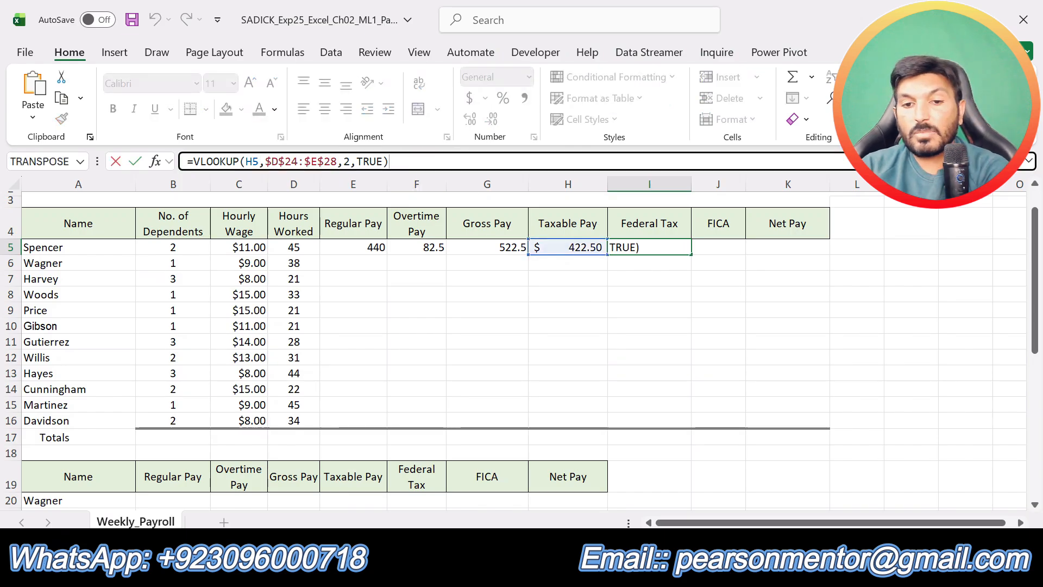
type("*")
left_click(570, 247)
key("Return")
left_click(674, 249)
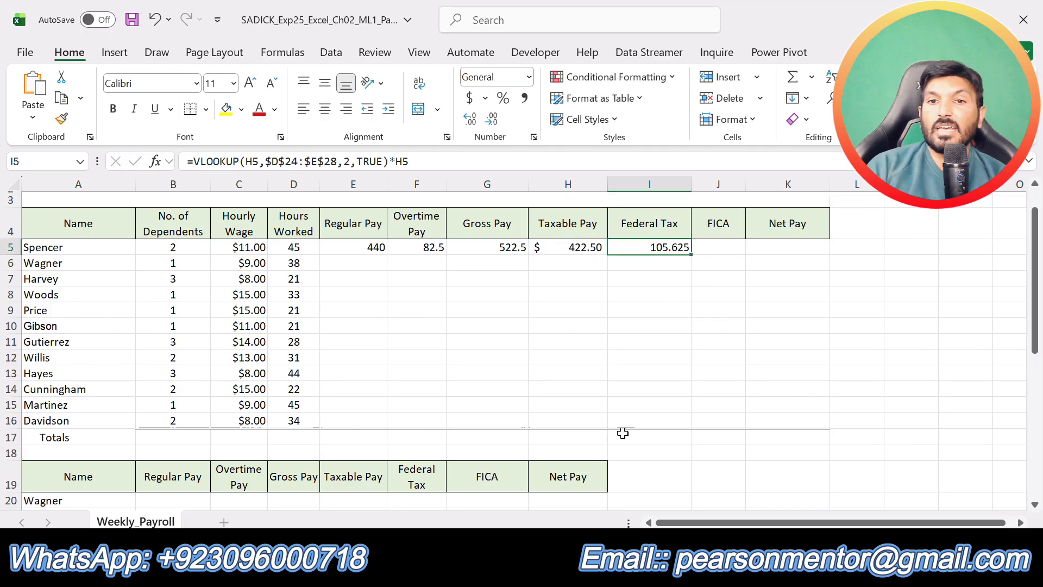
Compare the federal tax result in I5 with the withholding tax stated in step 4 of the Word instructions.
key("alt+Tab")
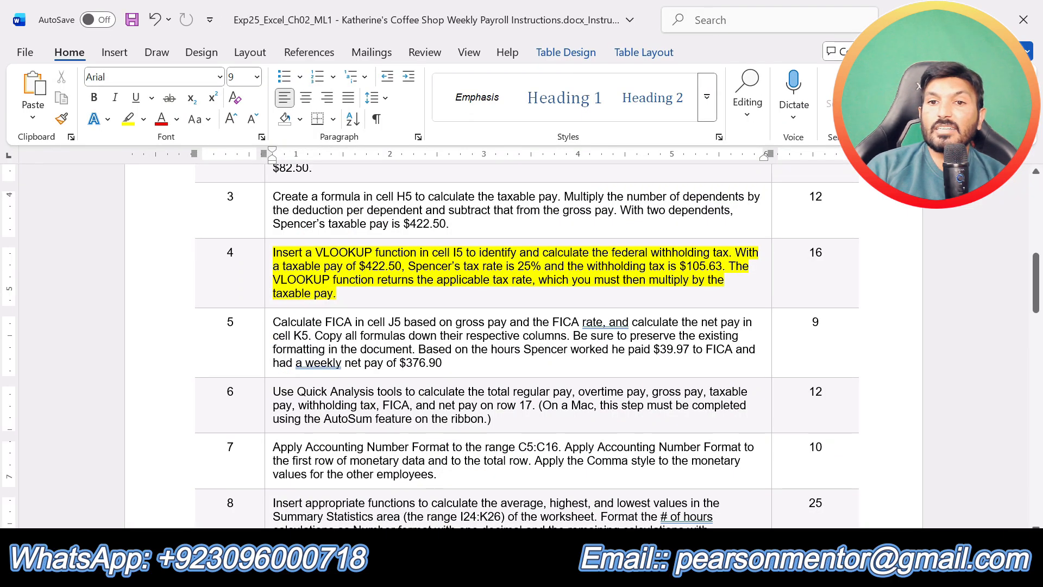
key("alt+Tab")
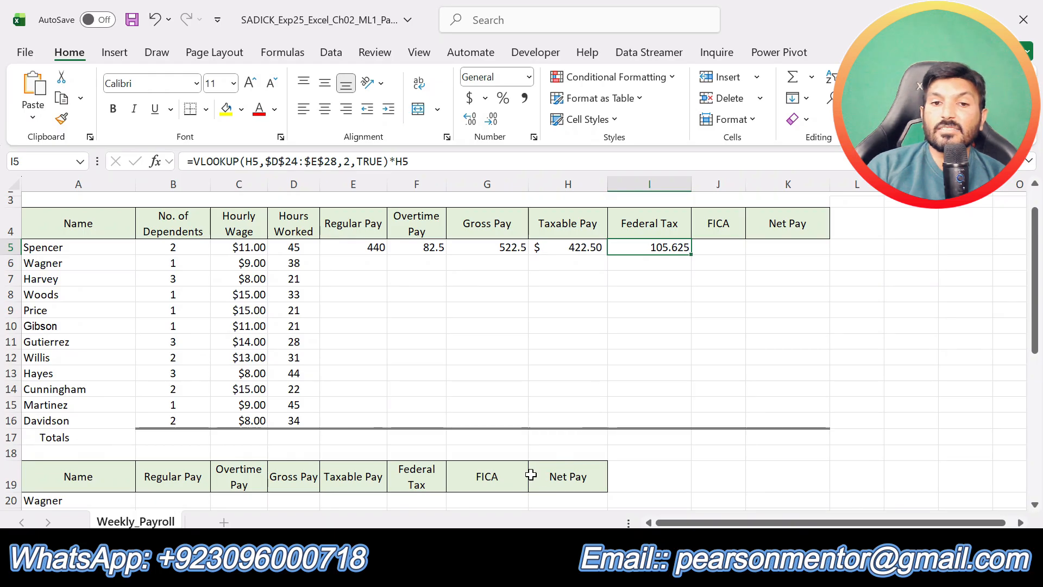
scroll(531, 474, "down", 2)
key("alt+Tab")
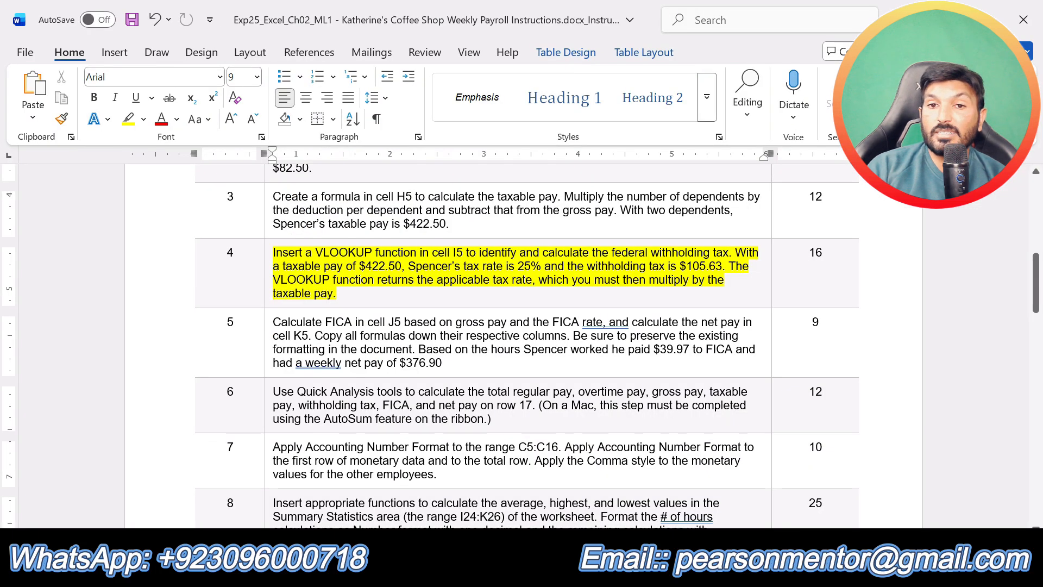
key("alt+Tab")
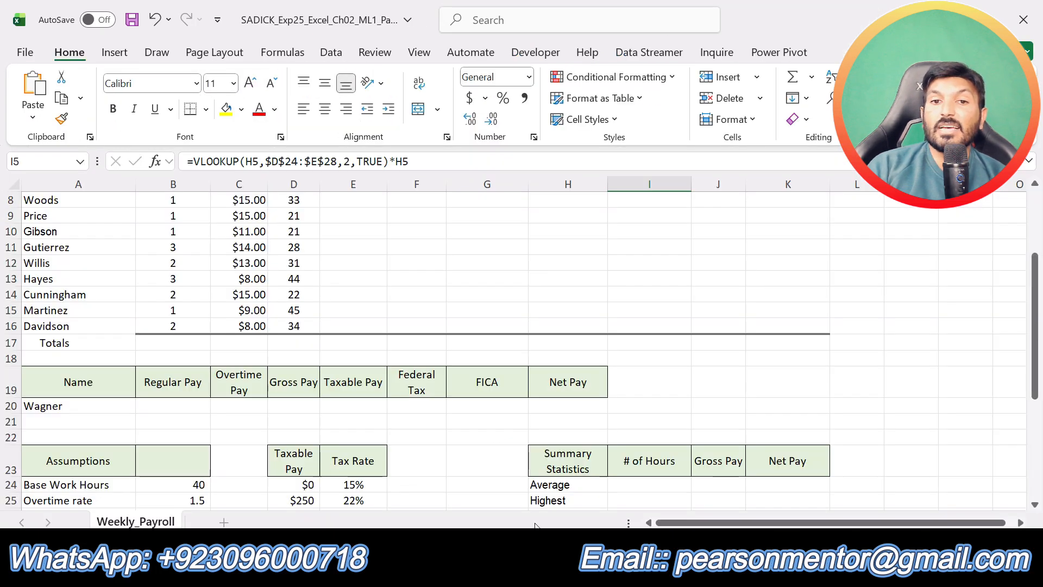
scroll(694, 379, "up", 2)
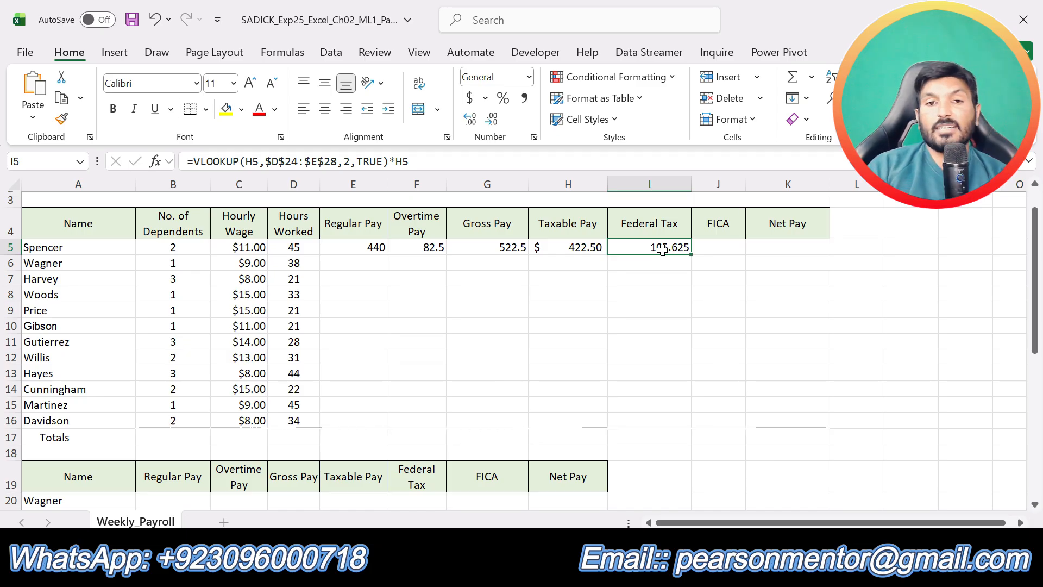
Undo the yellow highlight on step 4 in the Word instructions and look over the other steps.
key("alt+Tab")
scroll(527, 315, "down", 5)
scroll(527, 326, "up", 3)
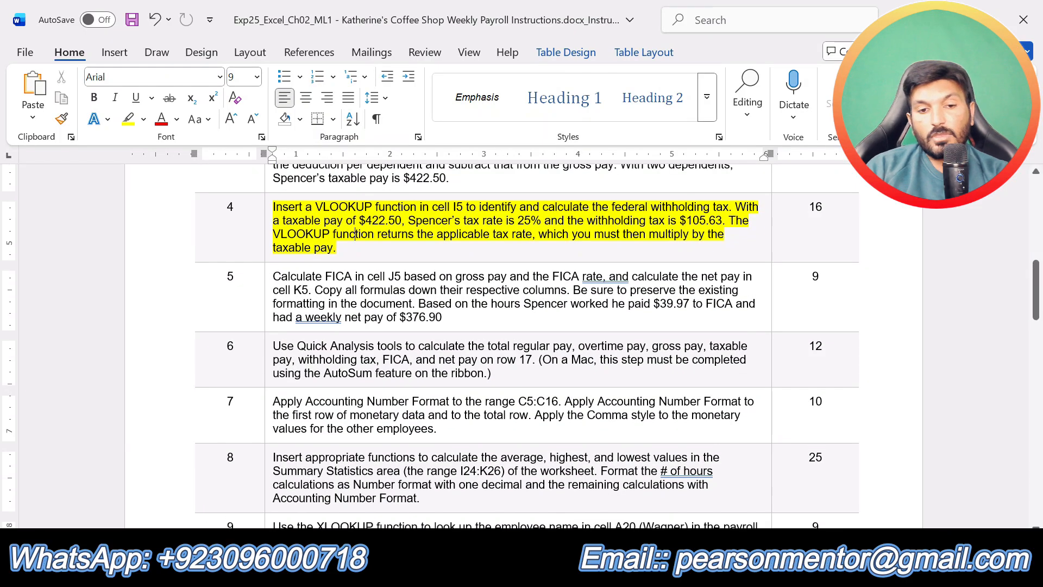
key("ctrl+z")
scroll(527, 345, "down", 2)
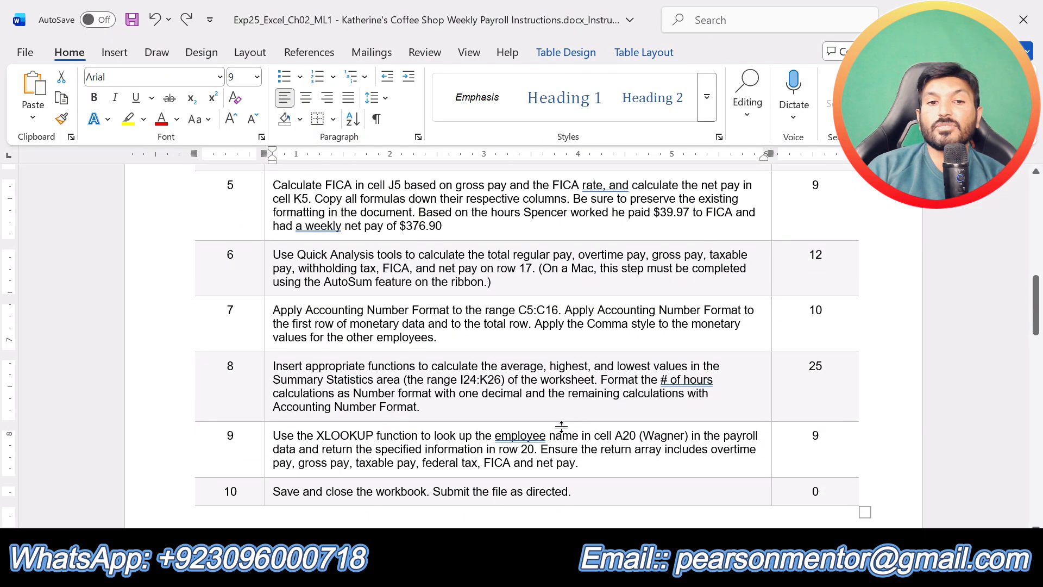
scroll(527, 345, "up", 5)
scroll(527, 345, "up", 2)
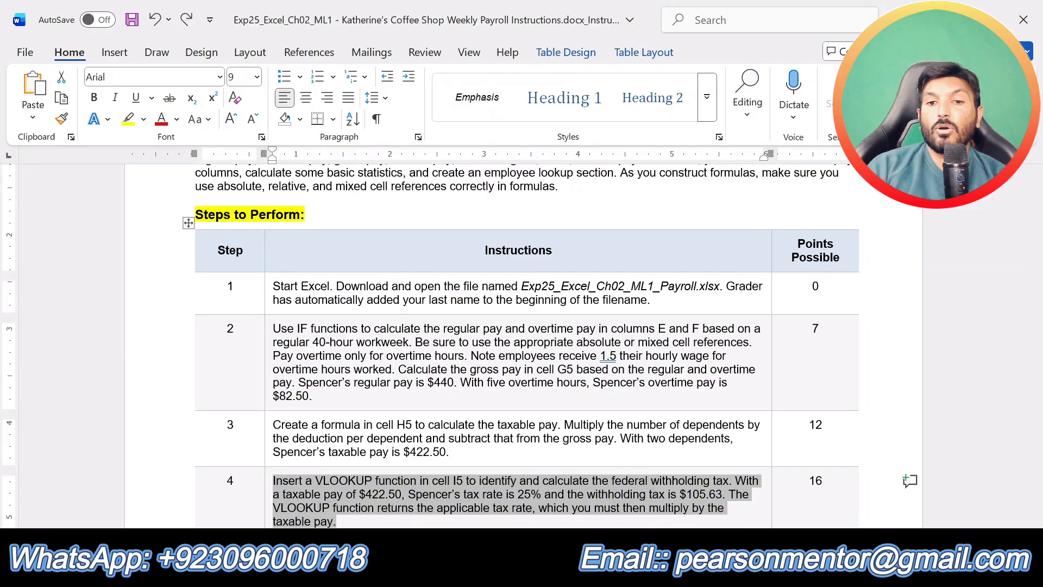
In the Excel workbook, copy the formulas in E5:I5 down through row 16 for all employees.
key("alt+Tab")
left_click_drag(362, 247, 703, 427)
left_click(796, 372)
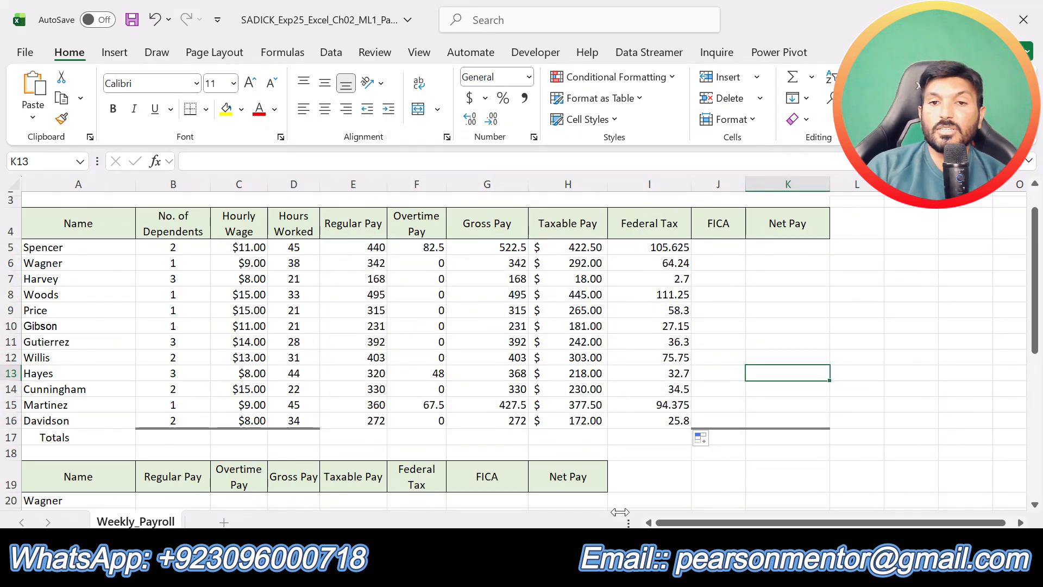
Open Exp25_Excel_Ch02_ML1_Payroll_Solution from the New Pearson folder on drive D, then maximize and enlarge the PDF.
left_click(250, 571)
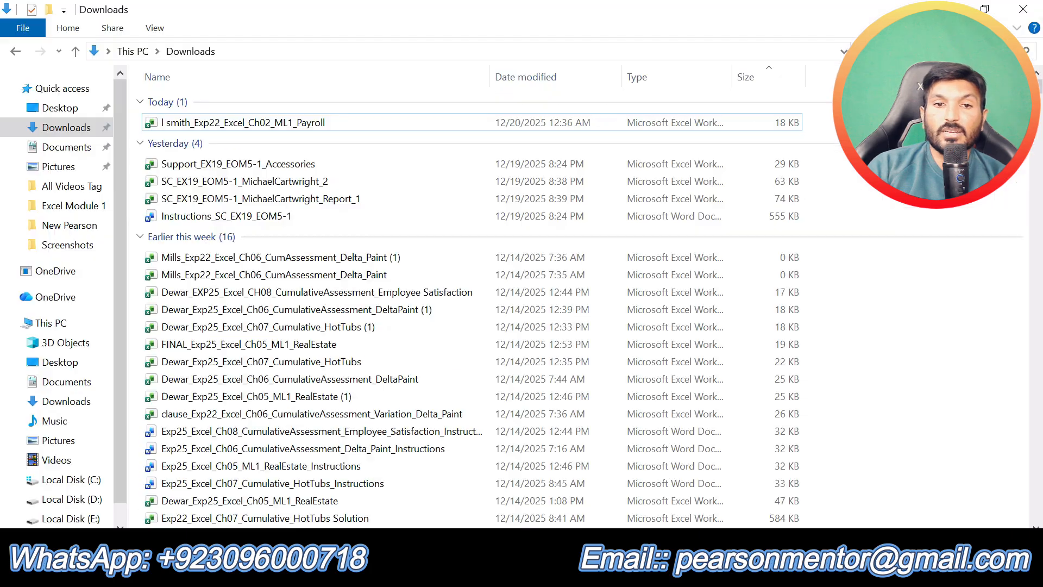
left_click(76, 498)
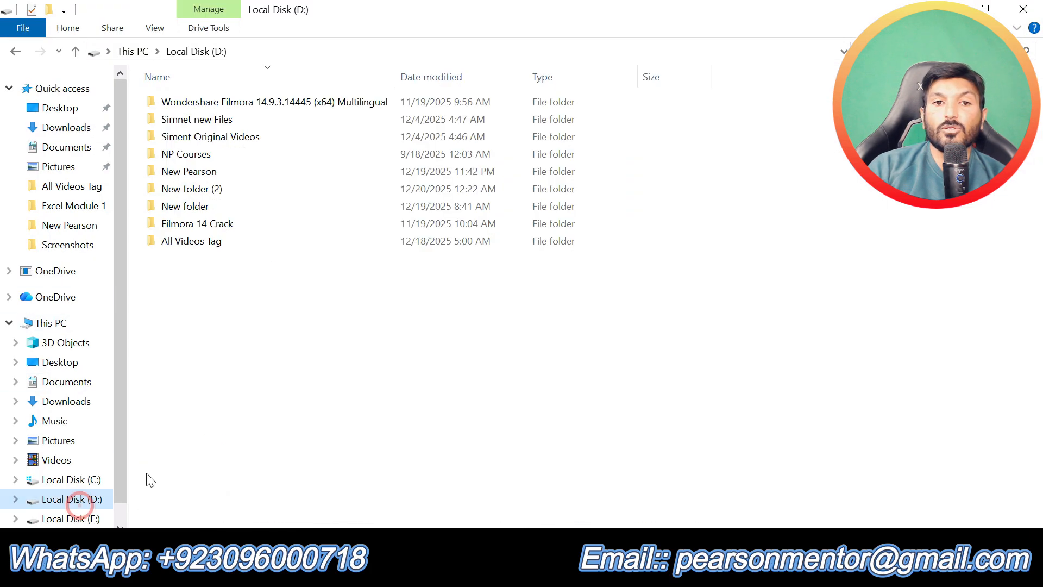
double_click(227, 171)
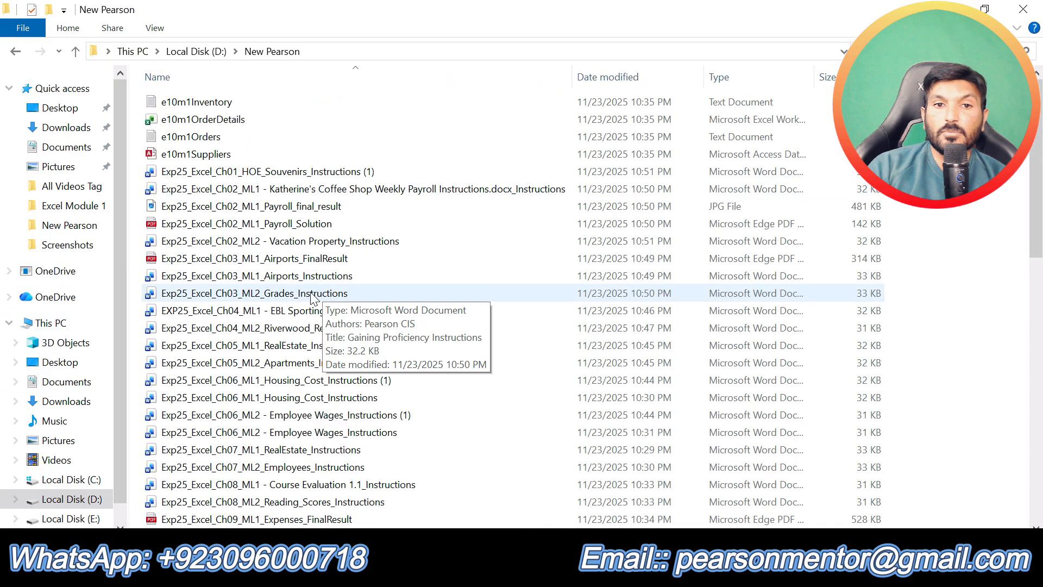
double_click(303, 225)
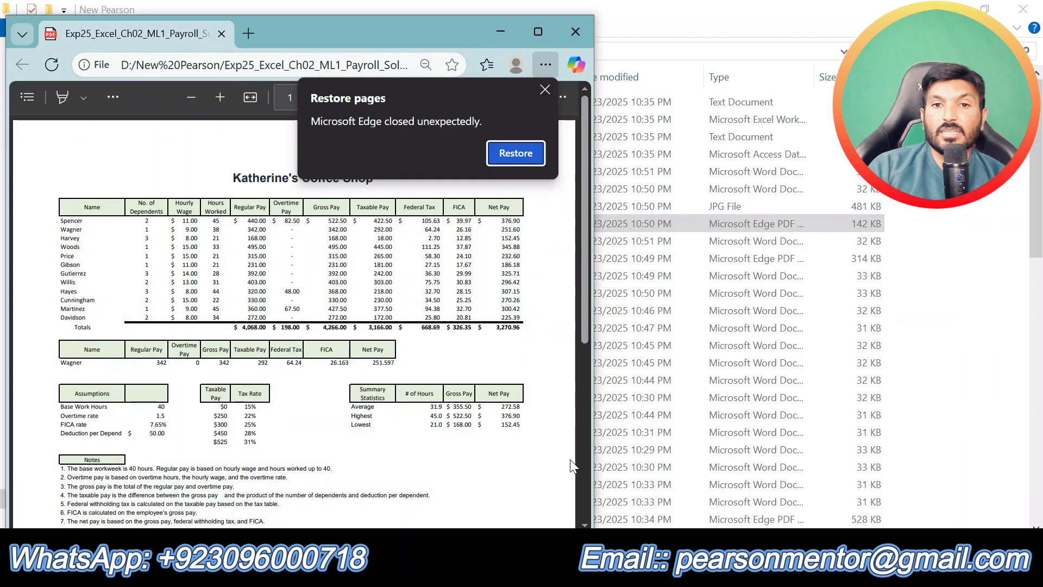
mouse_move(579, 574)
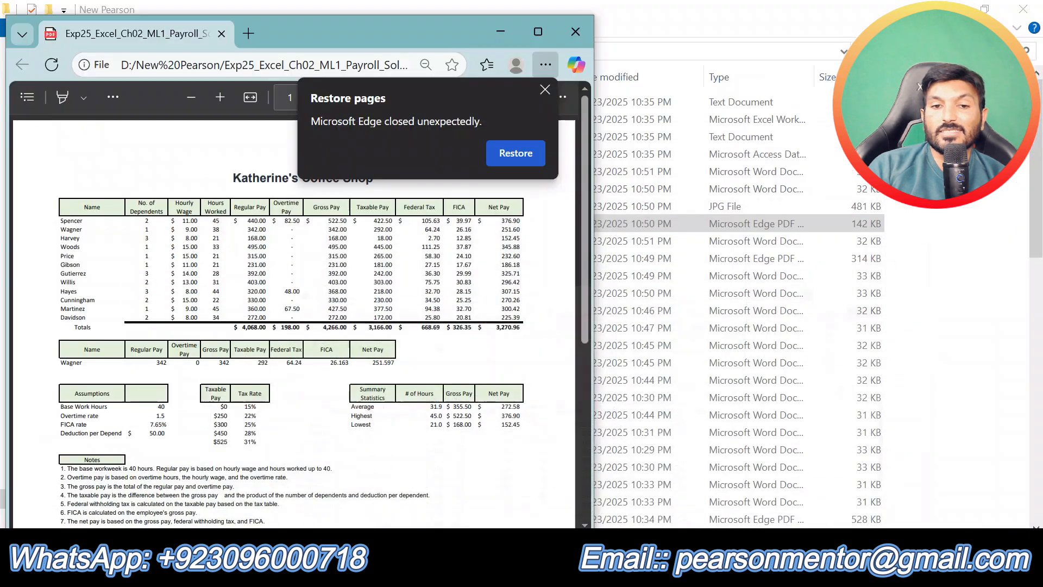
left_click(534, 32)
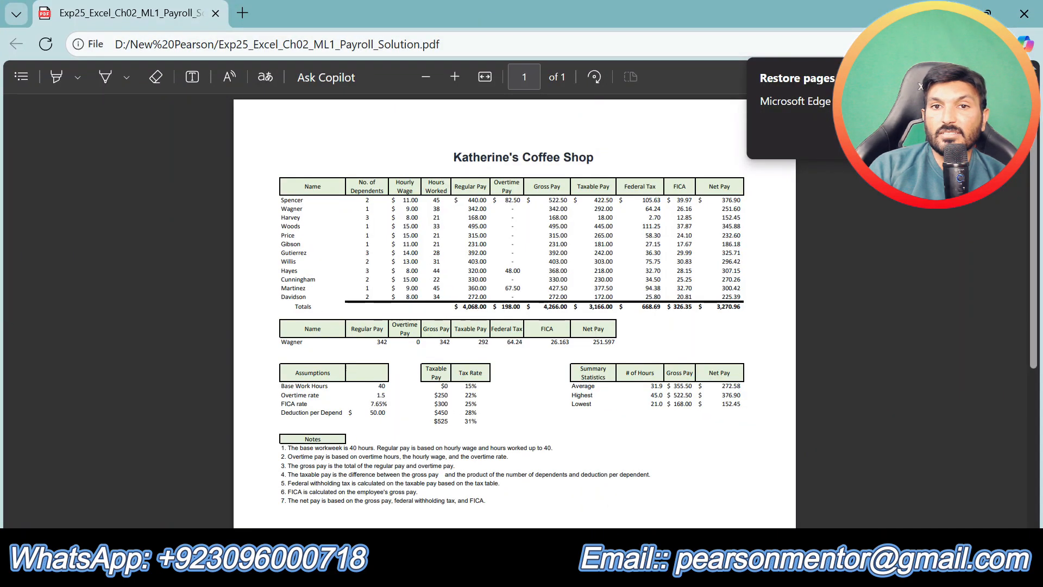
left_click(1007, 78)
left_click(454, 76)
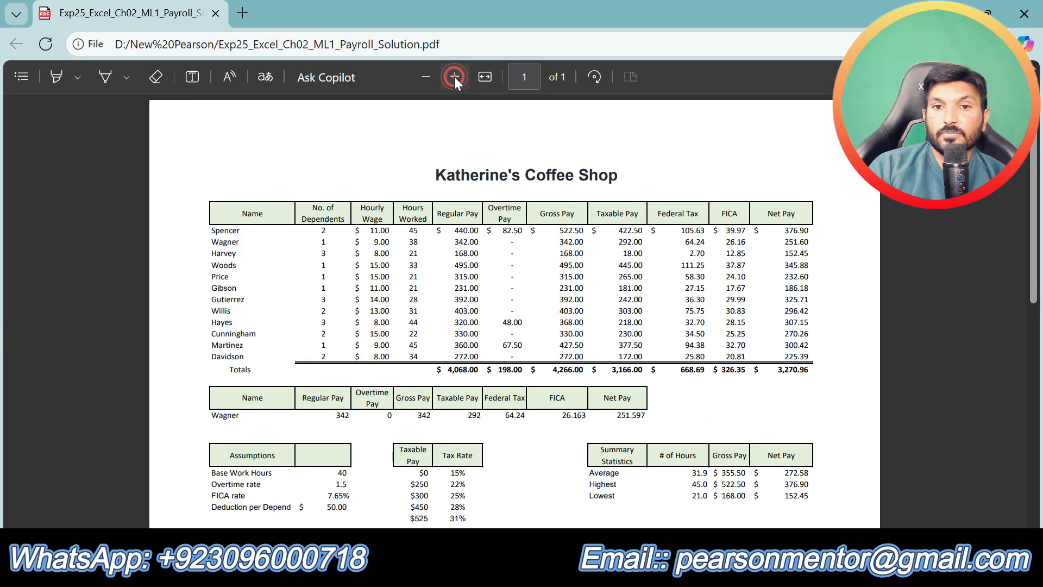
Compare the gross pay, taxable pay and federal tax columns in the workbook with those in the solution PDF.
left_click_drag(632, 249, 663, 380)
left_click(653, 390)
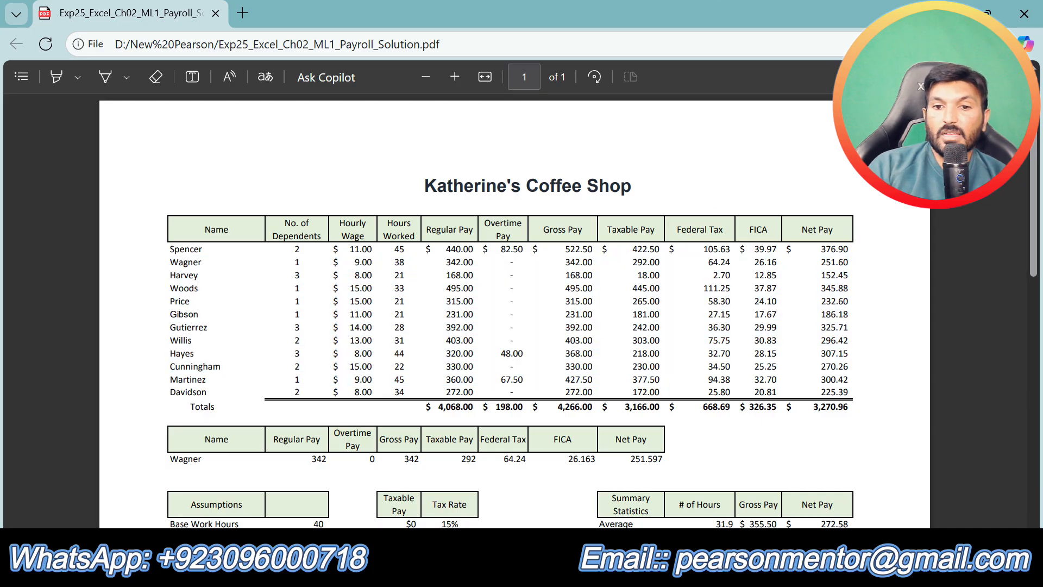
key("alt+Tab")
left_click_drag(571, 247, 595, 416)
left_click_drag(664, 248, 673, 416)
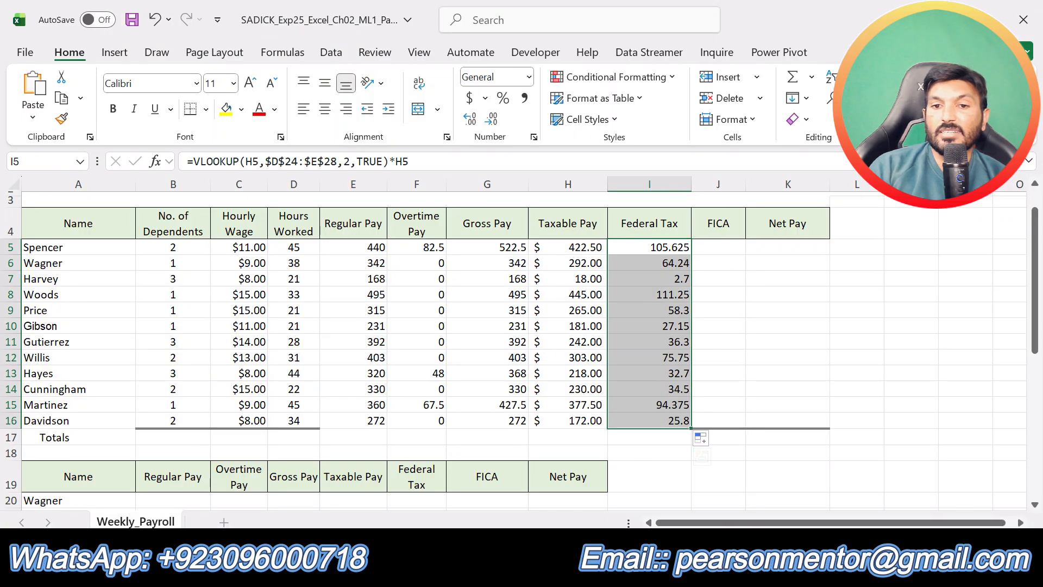
key("alt+Tab")
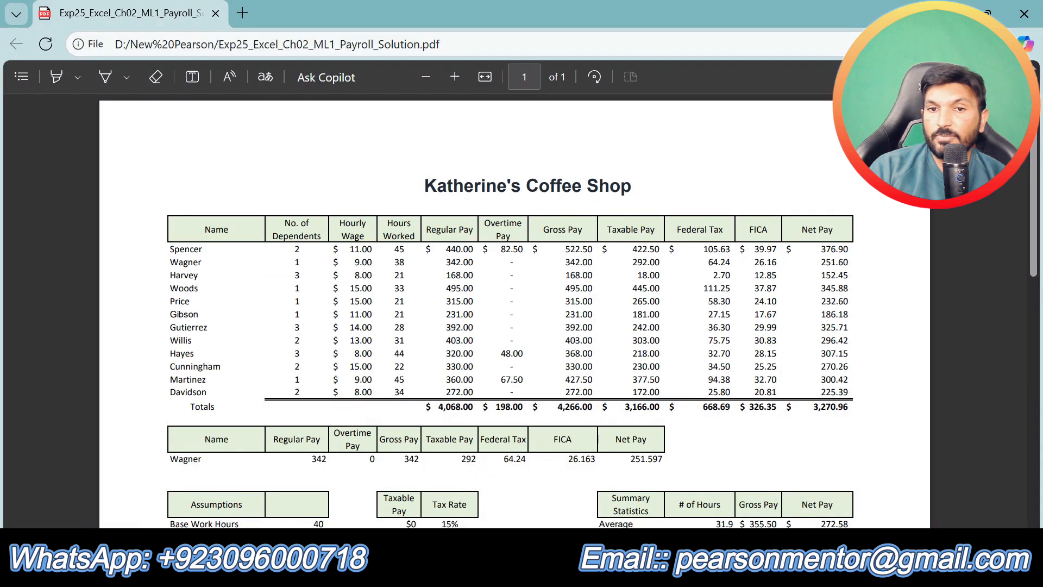
key("alt+Tab")
left_click_drag(502, 247, 527, 416)
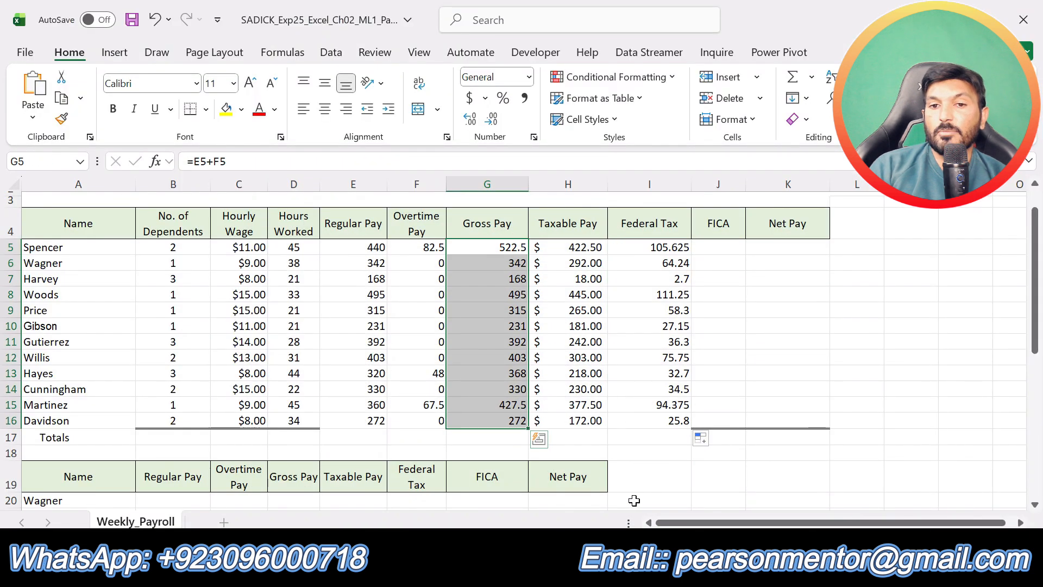
left_click(864, 295)
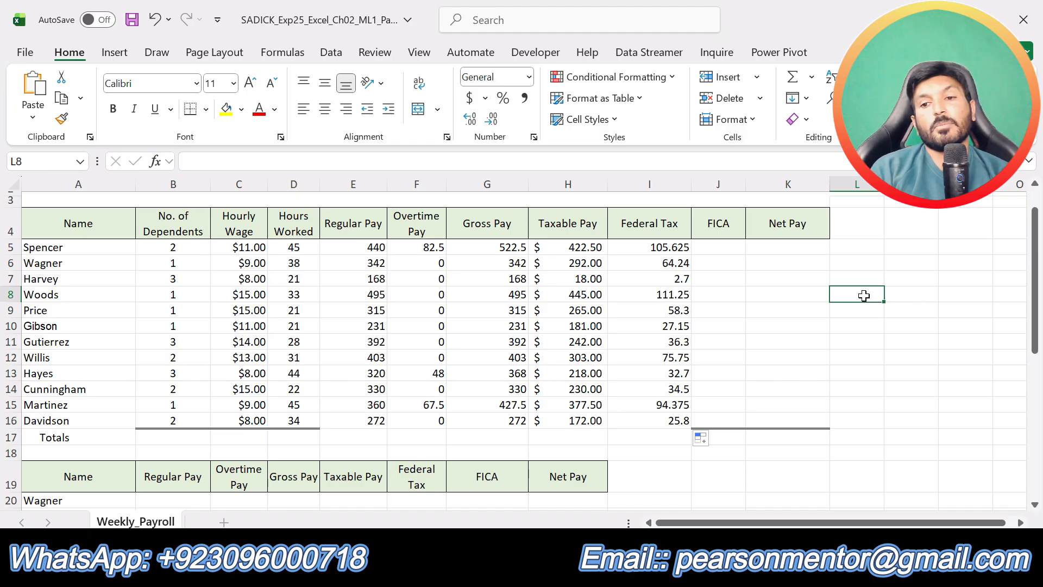
left_click(917, 349)
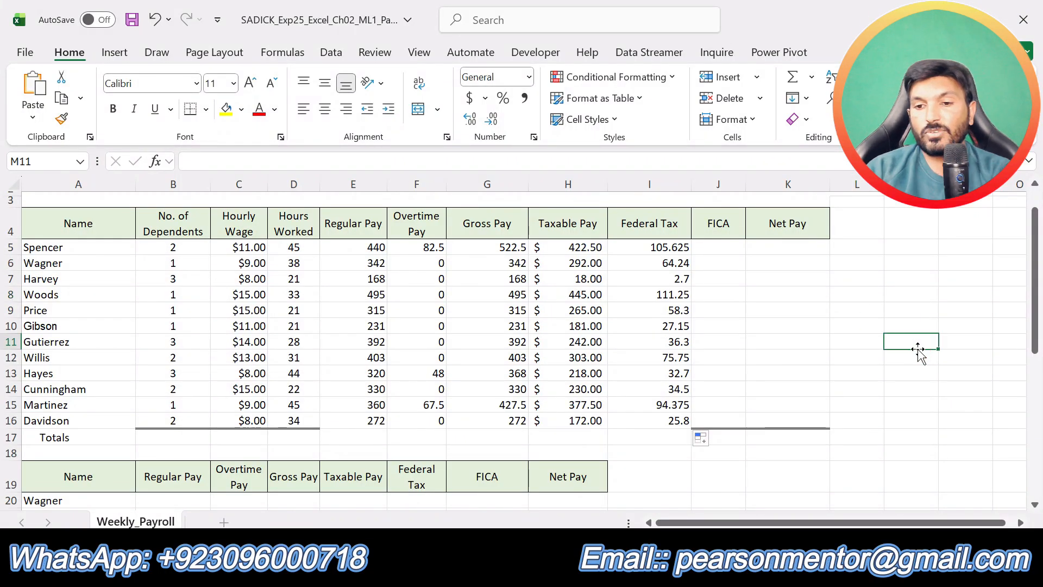